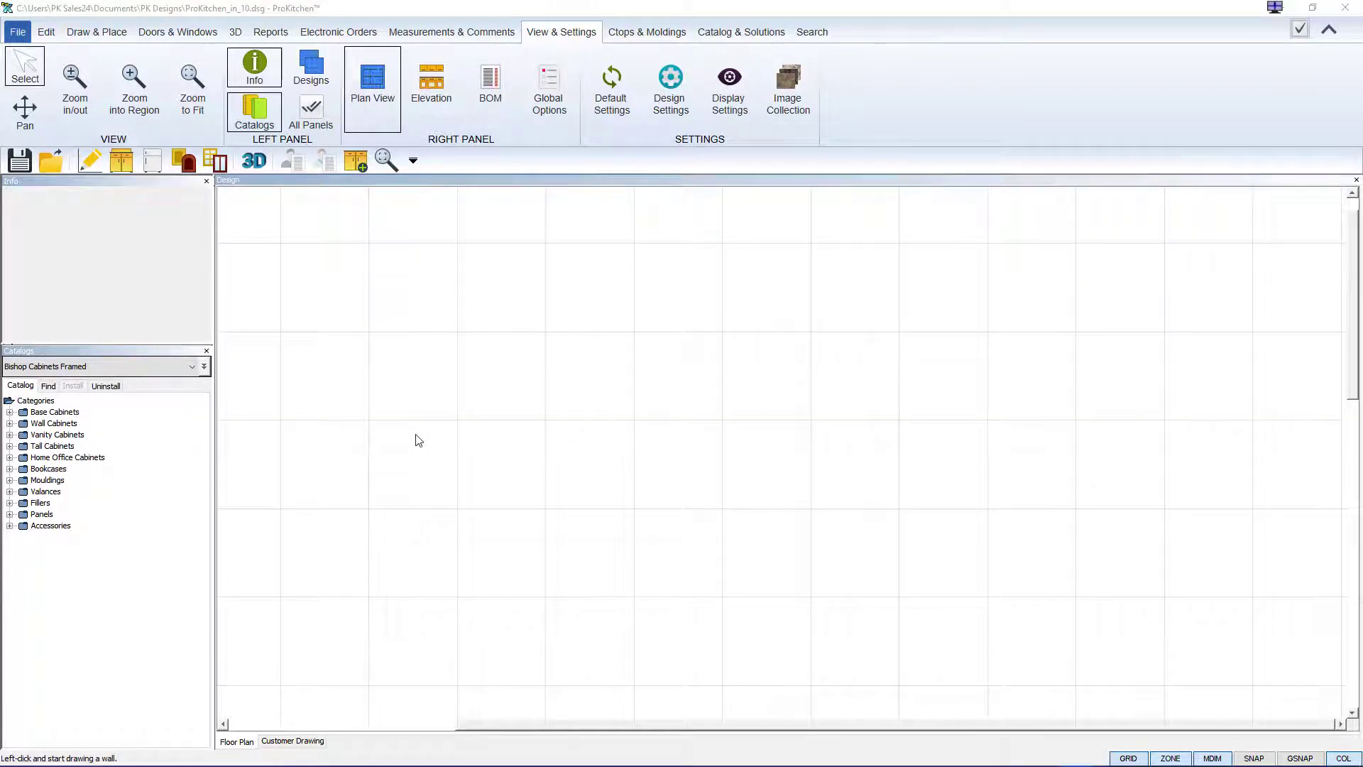
Create a new design file named ProKitchen_in_10
{"action": "left_click", "coordinate": [19, 33]}
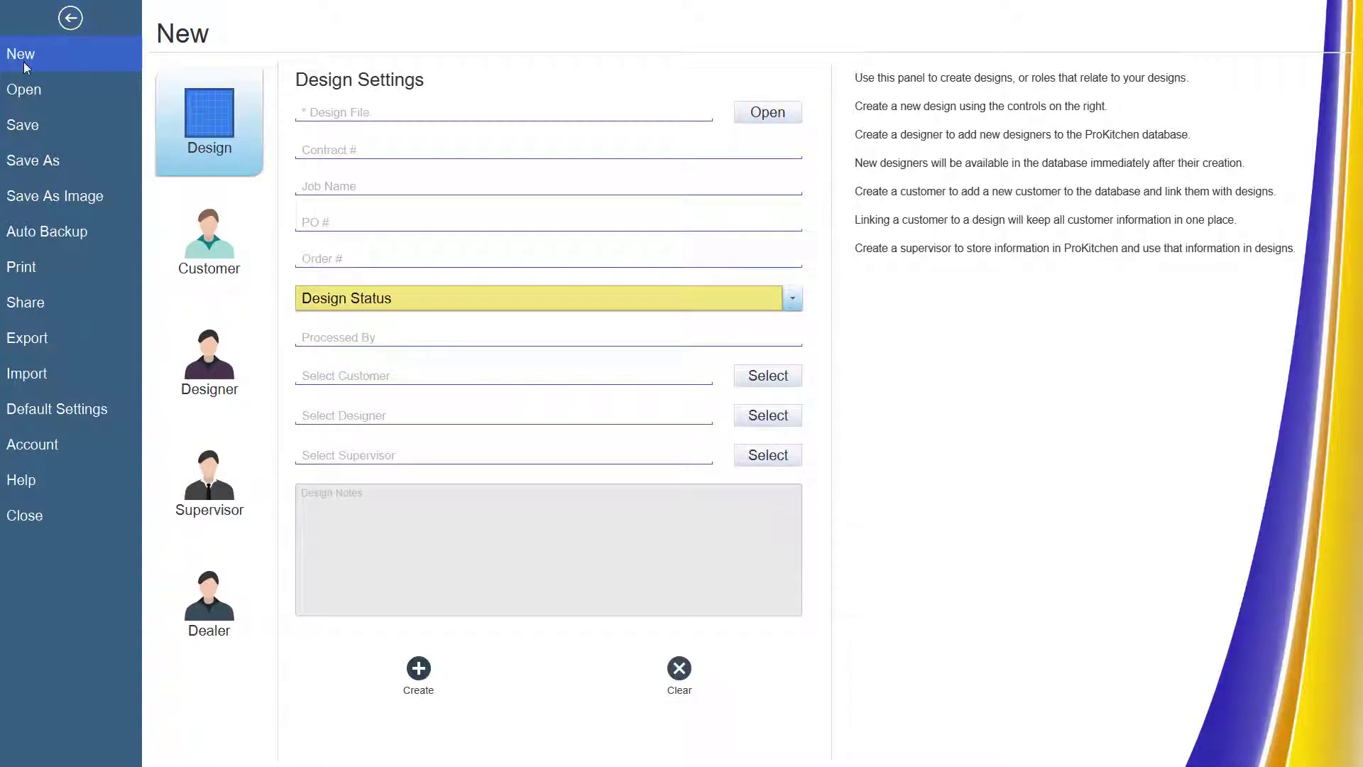
{"action": "left_click", "coordinate": [356, 106]}
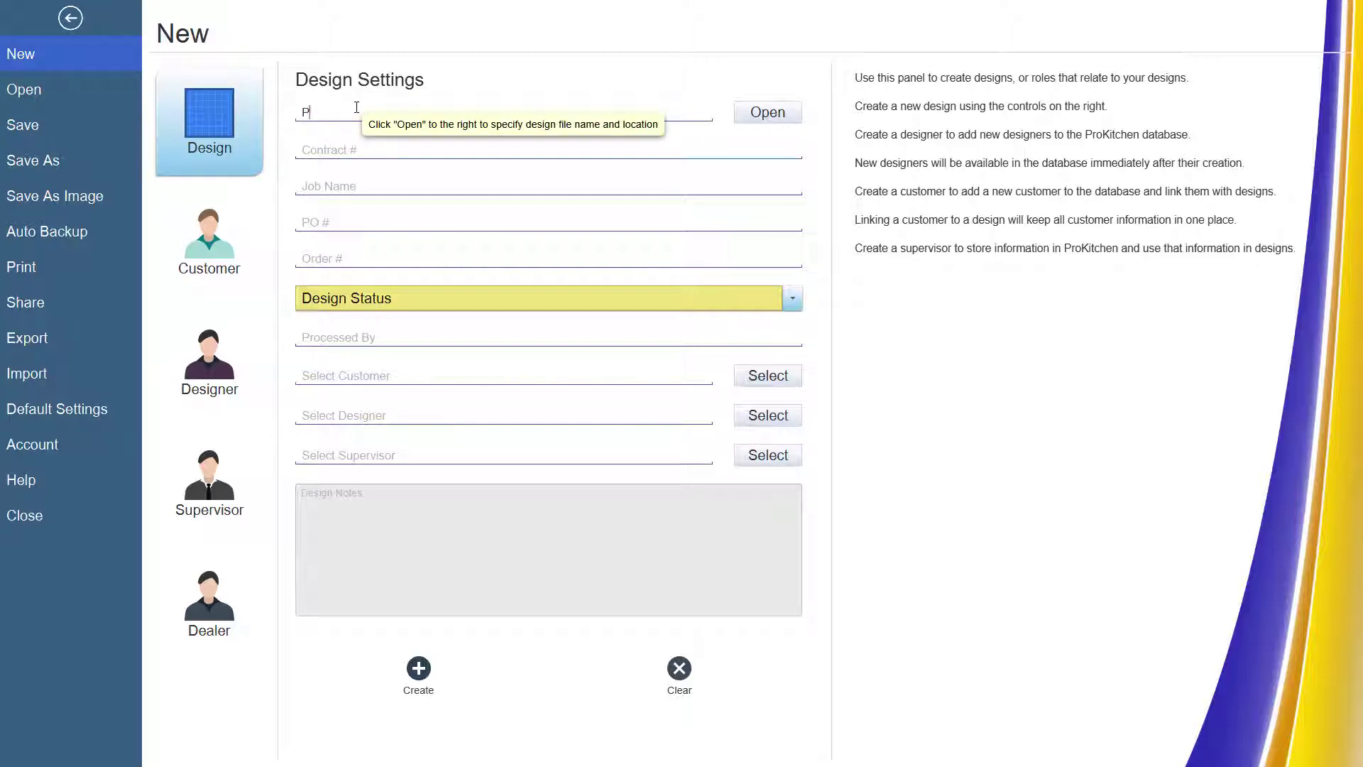
{"action": "type", "text": "ProKitchen_in_10"}
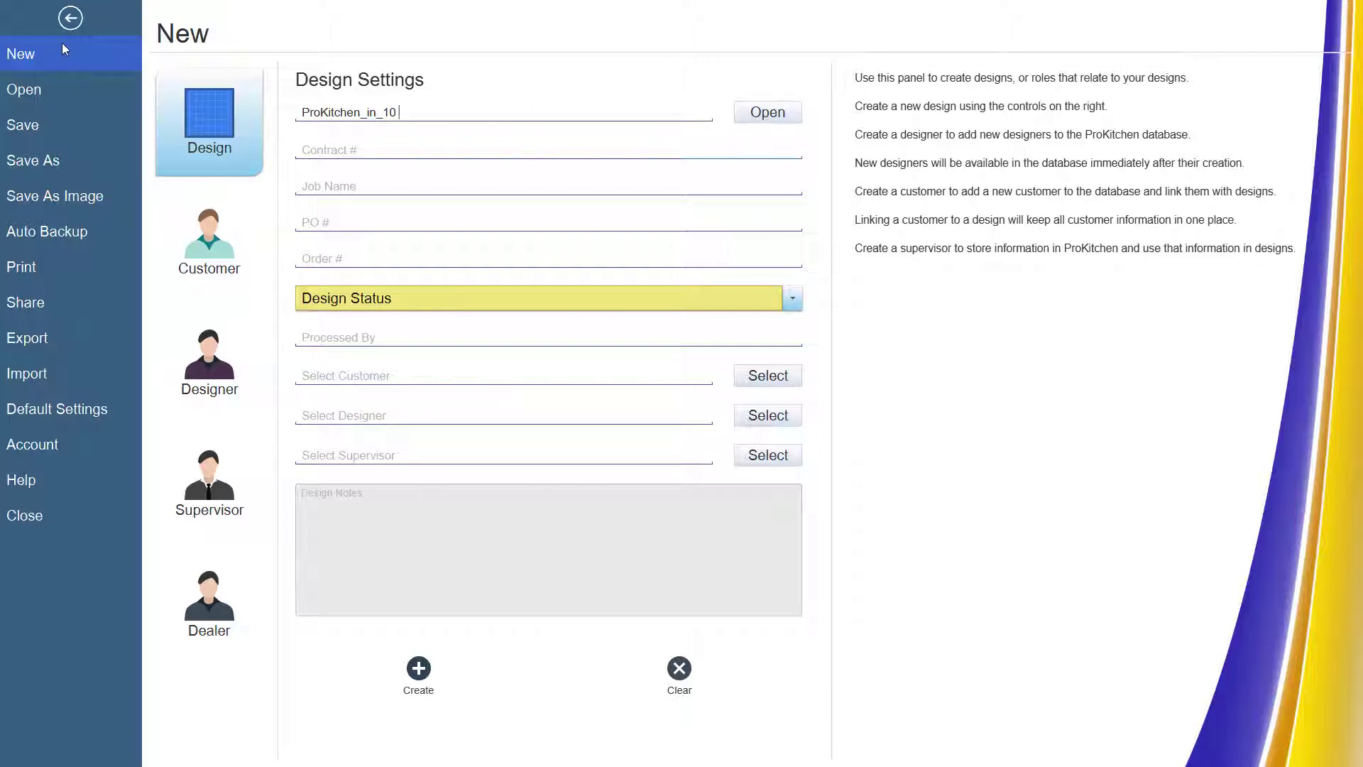
{"action": "left_click", "coordinate": [419, 671]}
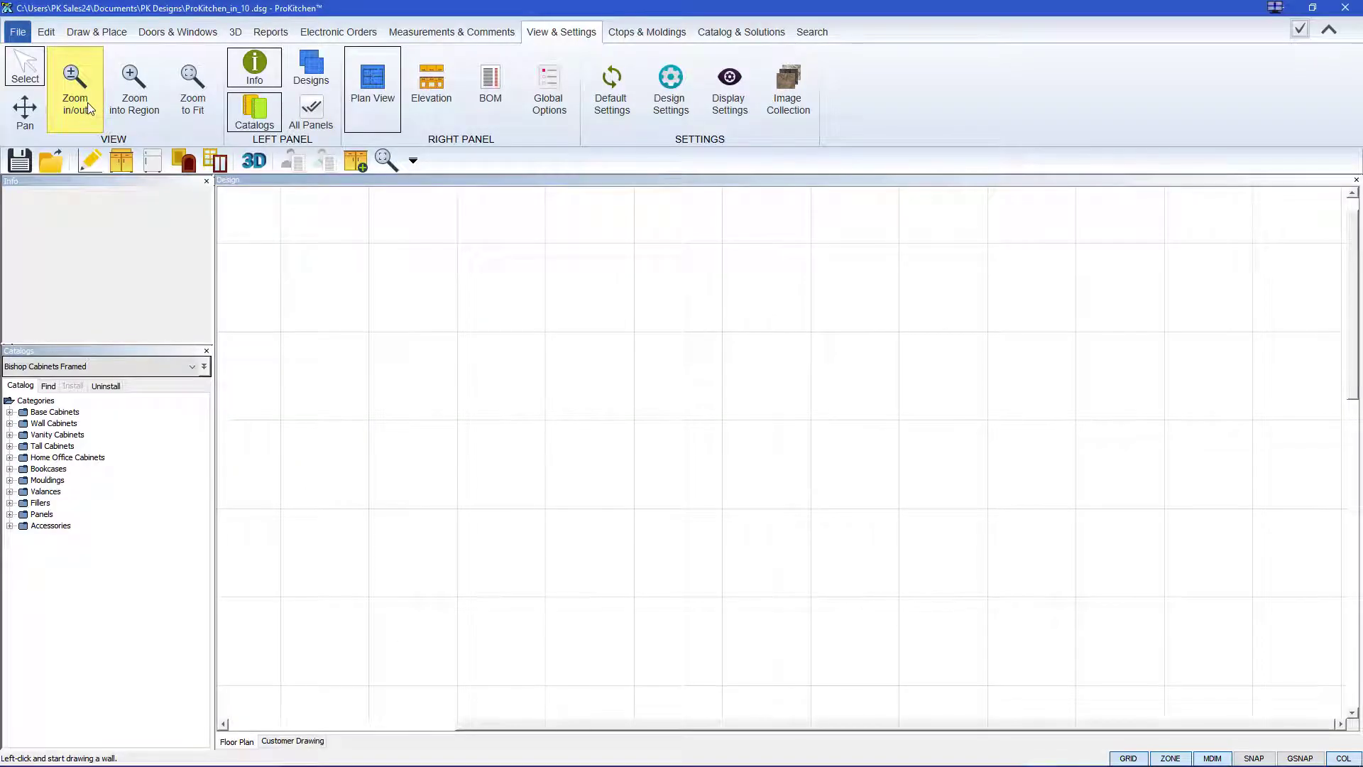
In Design Settings moldings, set the light rail to Sollid Cabinetry LB8 - Light Baffle Rail
{"action": "left_click", "coordinate": [671, 102]}
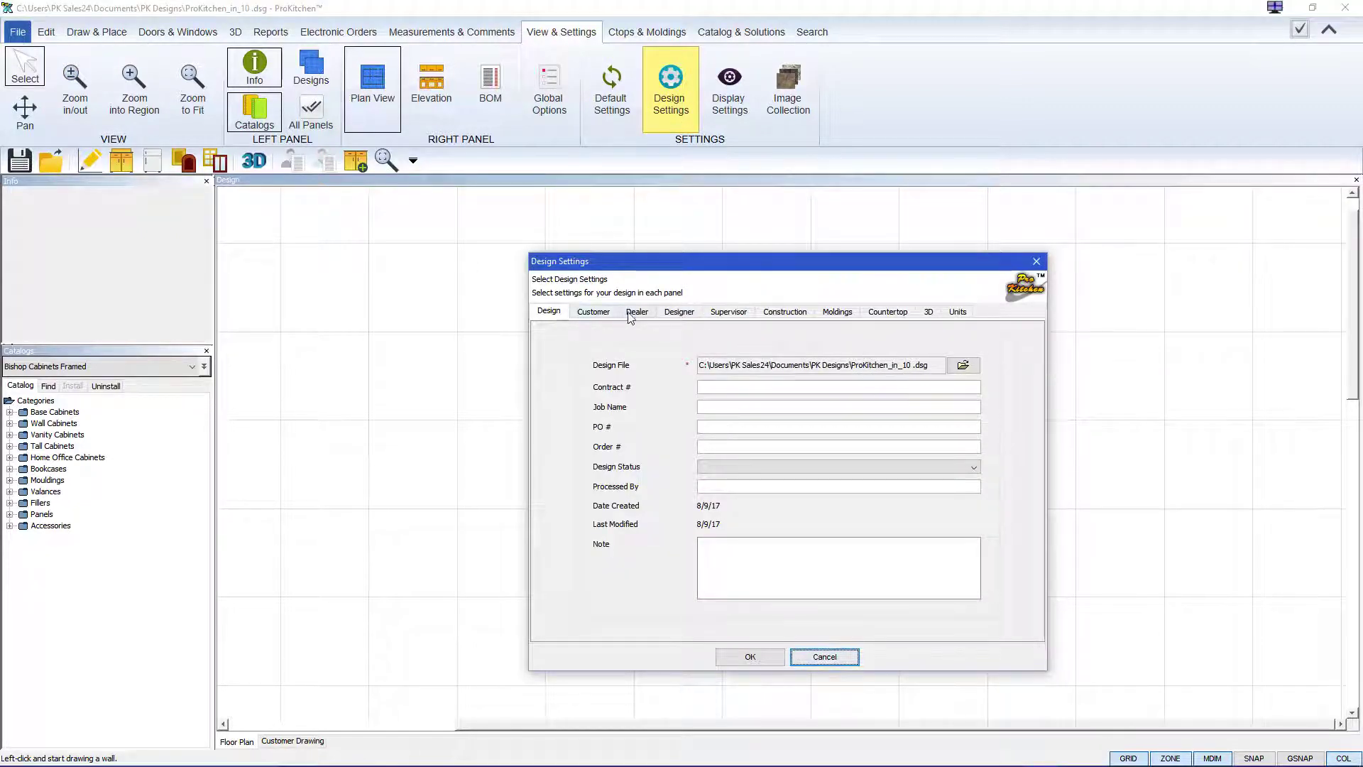
{"action": "left_click", "coordinate": [839, 313]}
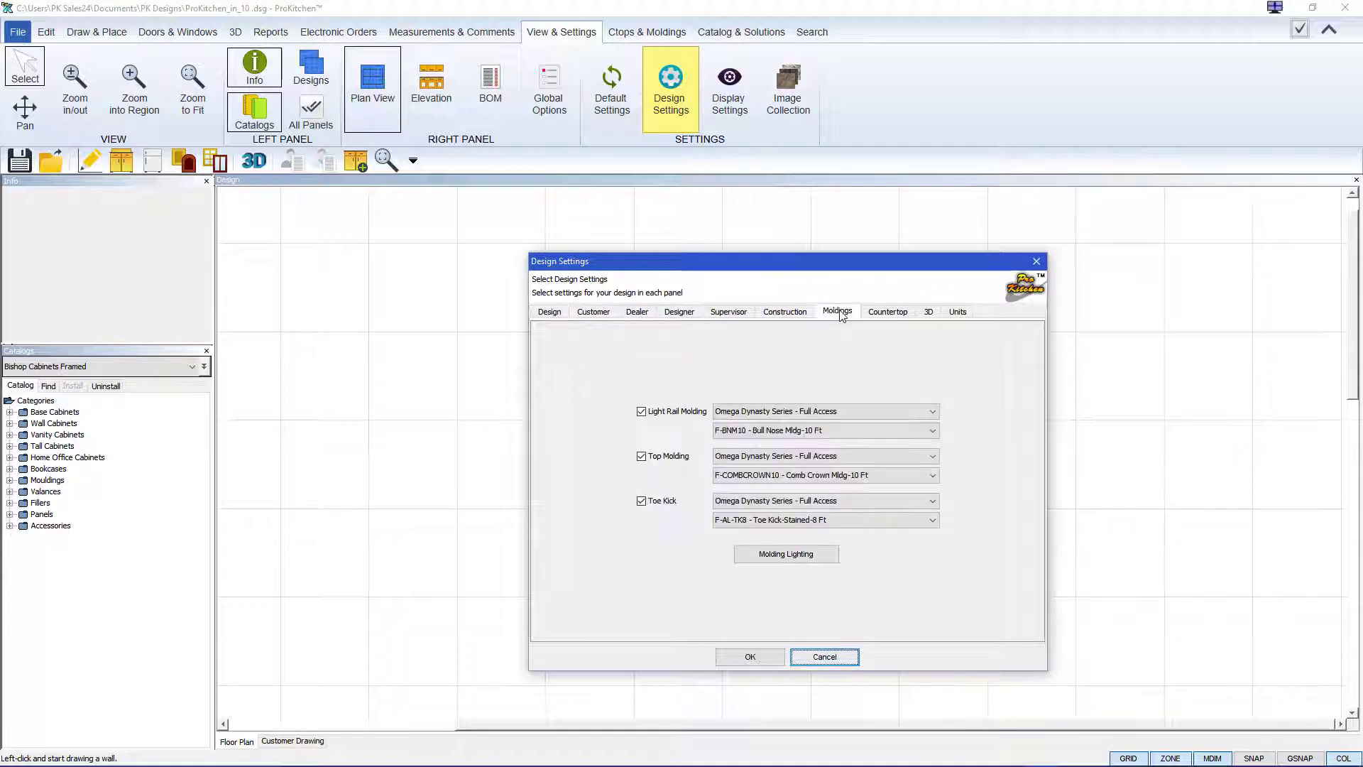
{"action": "left_click", "coordinate": [932, 412]}
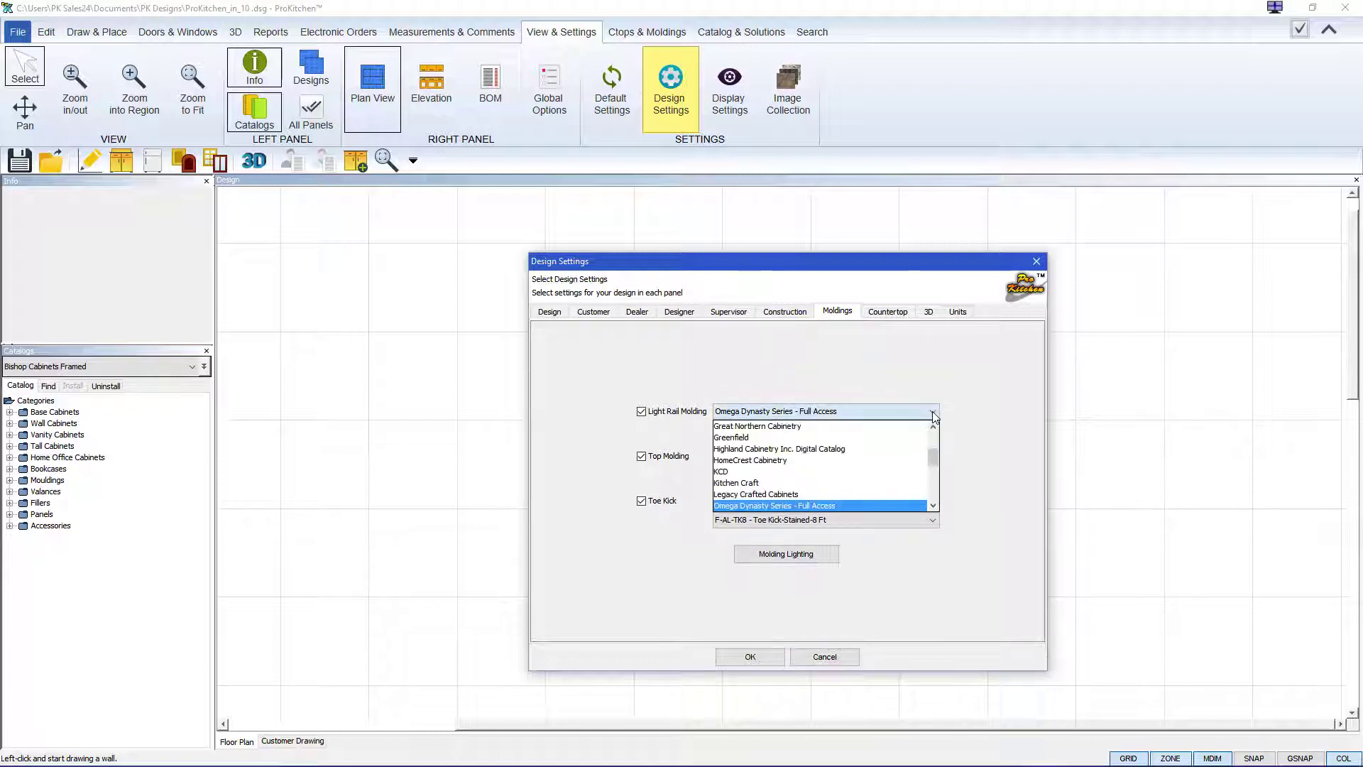
{"action": "scroll", "coordinate": [838, 476], "scroll_direction": "down", "scroll_amount": 5}
{"action": "left_click", "coordinate": [836, 472]}
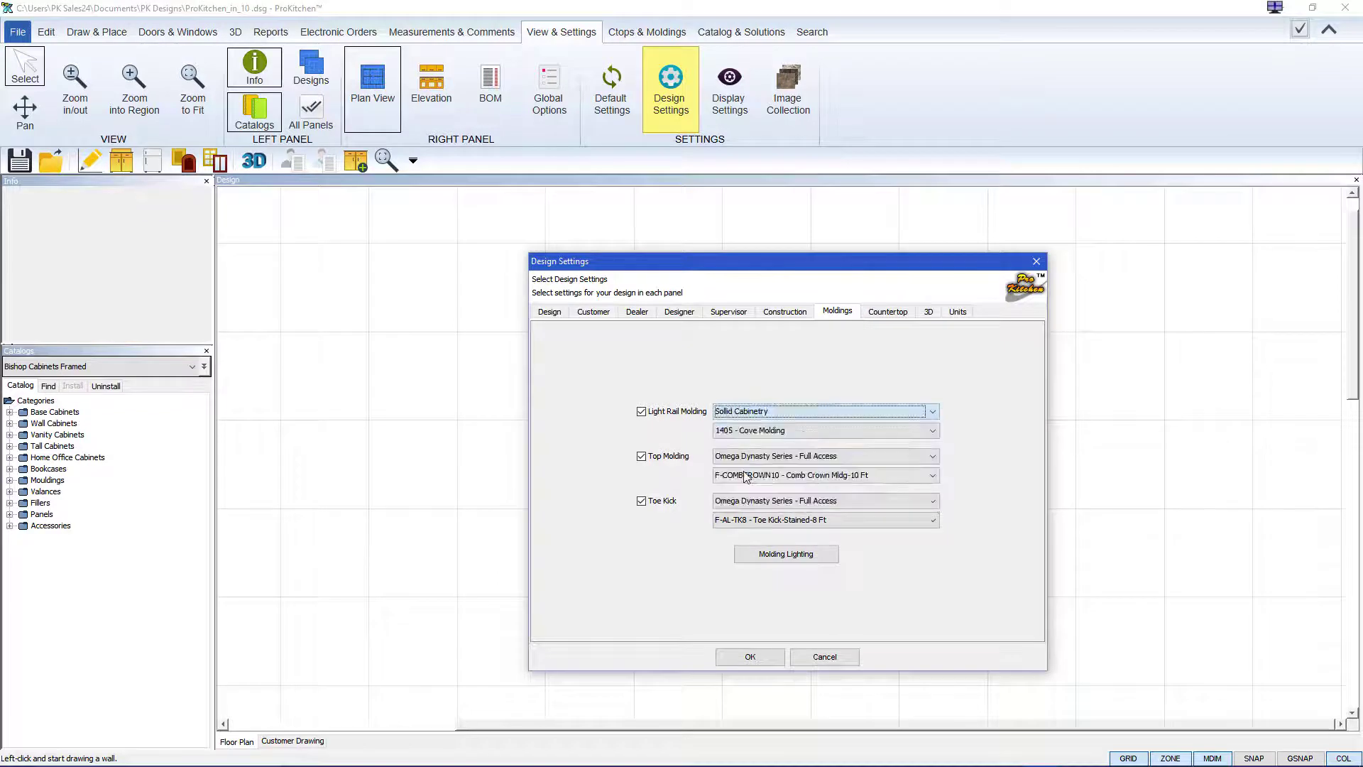
{"action": "left_click", "coordinate": [899, 431]}
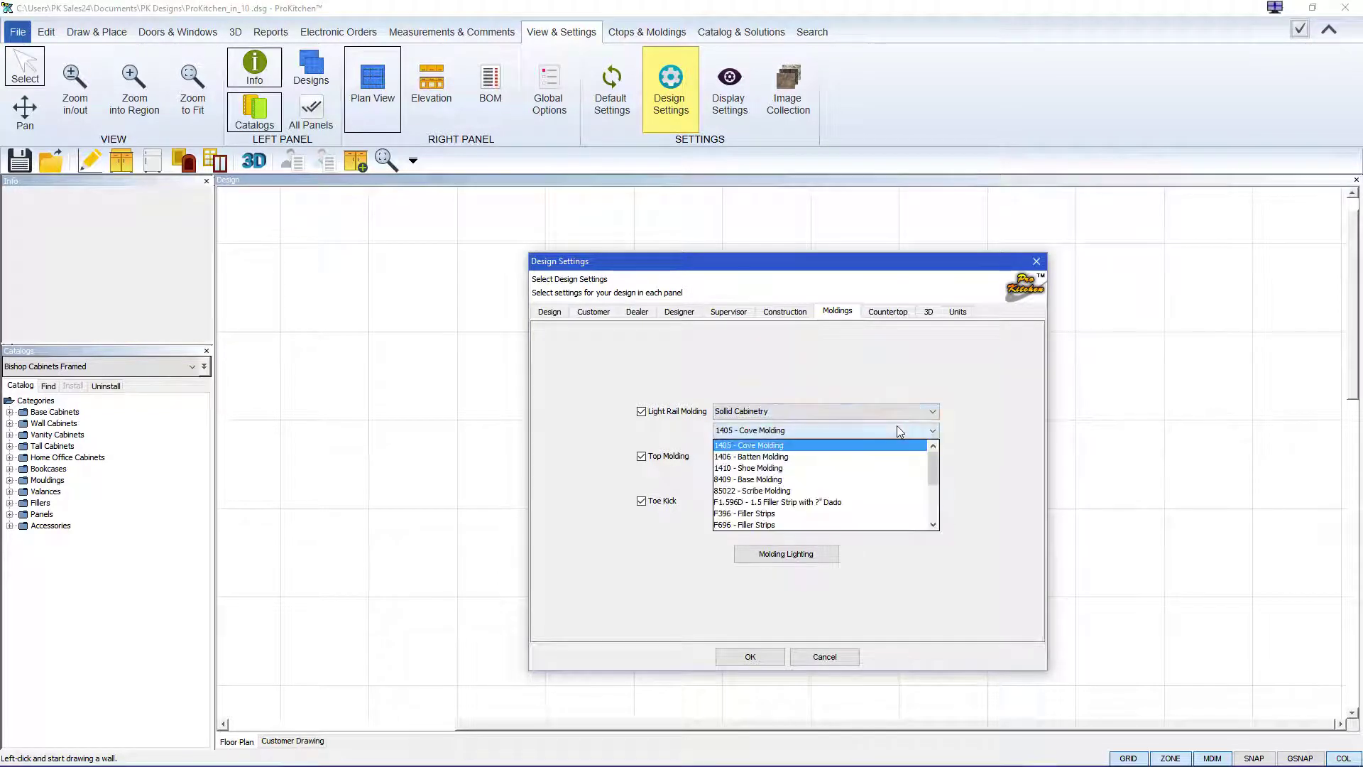
{"action": "scroll", "coordinate": [787, 486], "scroll_direction": "down", "scroll_amount": 2}
{"action": "left_click", "coordinate": [785, 480]}
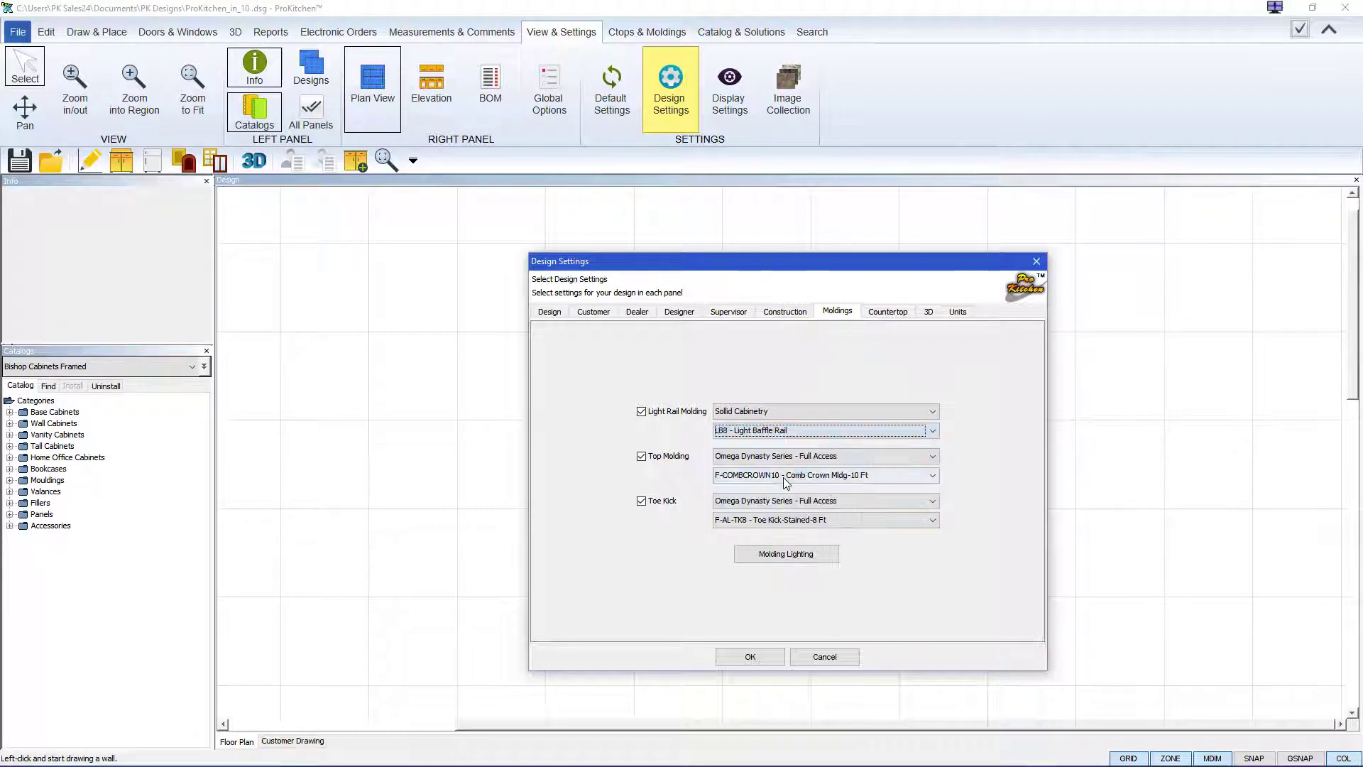
Set top molding to Sollid Cabinetry 1309 Royal Crown Molding and toe kick to Matching Toe Kick
{"action": "left_click", "coordinate": [932, 456]}
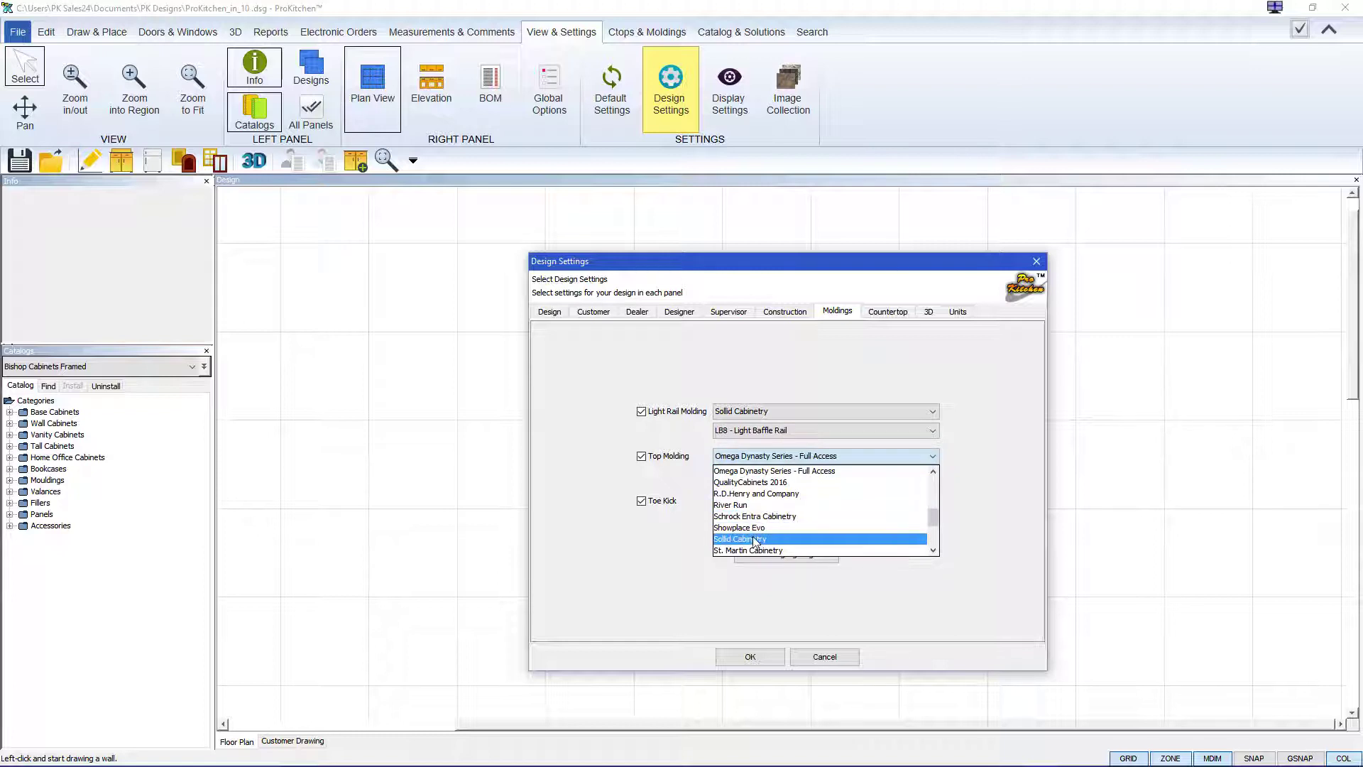
{"action": "left_click", "coordinate": [755, 539]}
{"action": "left_click", "coordinate": [935, 476]}
{"action": "left_click", "coordinate": [769, 553]}
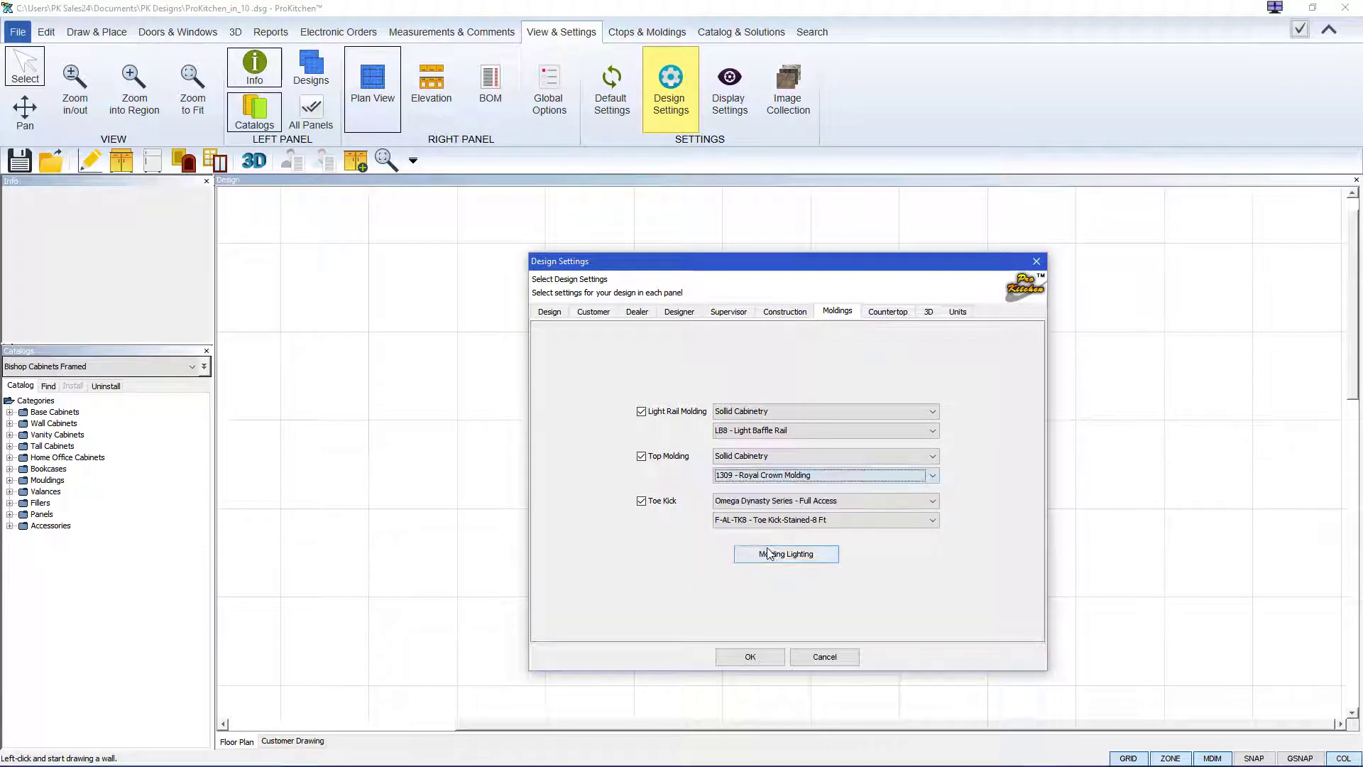
{"action": "left_click", "coordinate": [929, 501]}
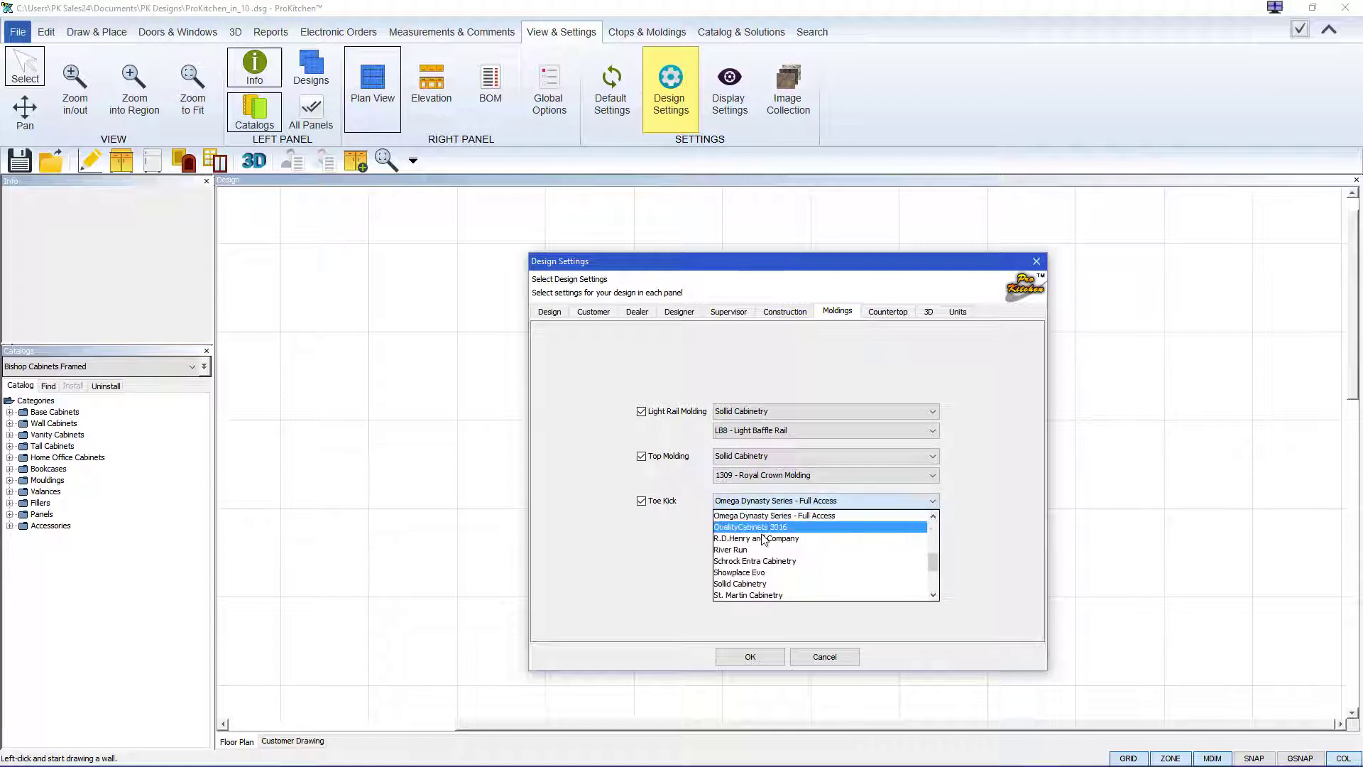
{"action": "scroll", "coordinate": [765, 549], "scroll_direction": "down", "scroll_amount": 2}
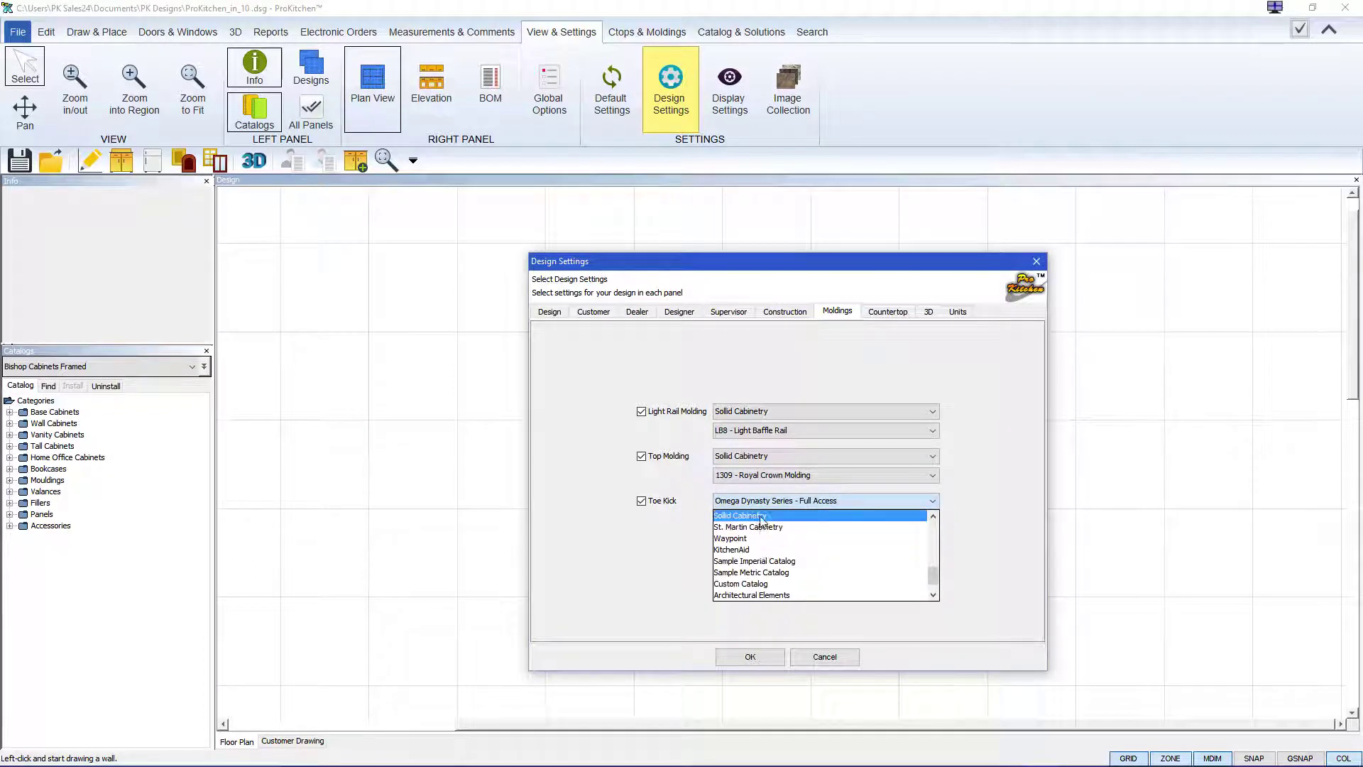
{"action": "left_click", "coordinate": [757, 515]}
{"action": "left_click", "coordinate": [925, 522]}
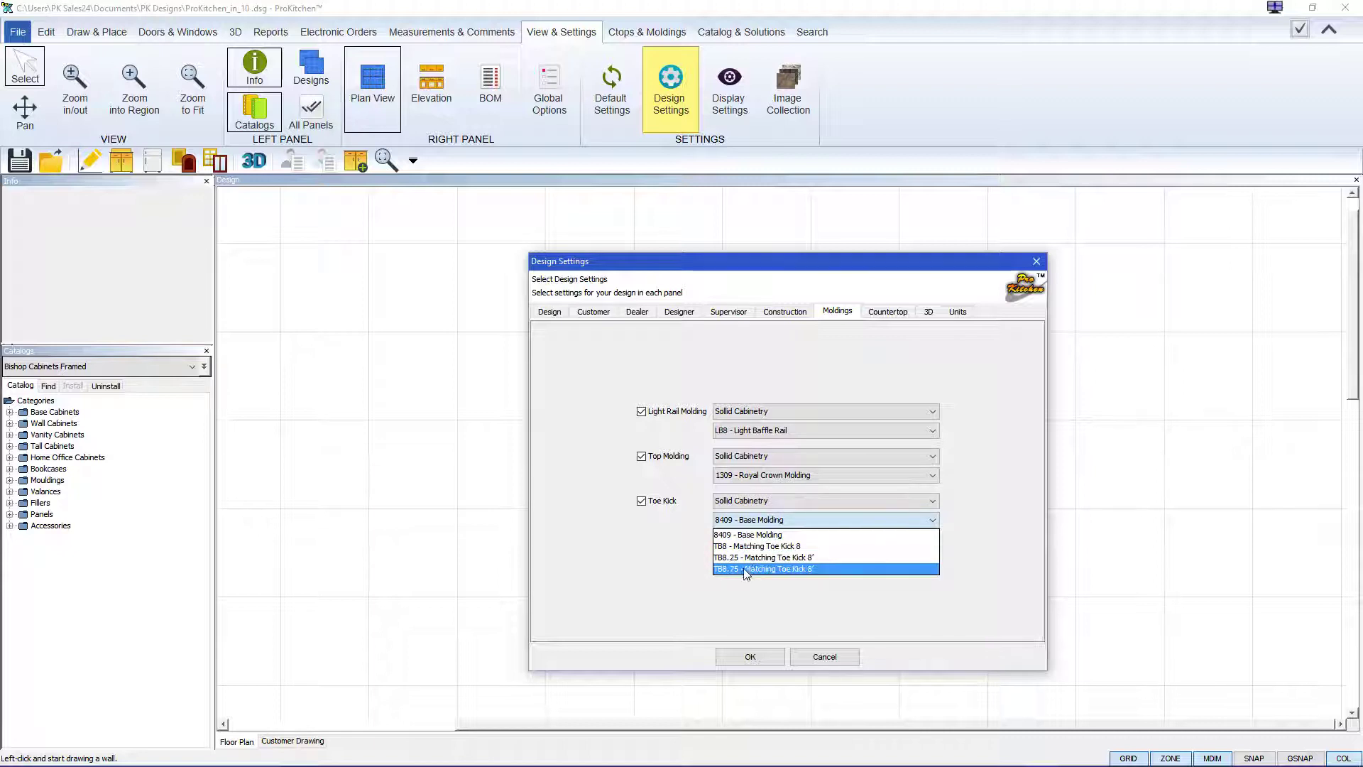
{"action": "left_click", "coordinate": [767, 558]}
Choose Granite #012 as the 3D countertop material and apply the design settings
{"action": "left_click", "coordinate": [932, 314]}
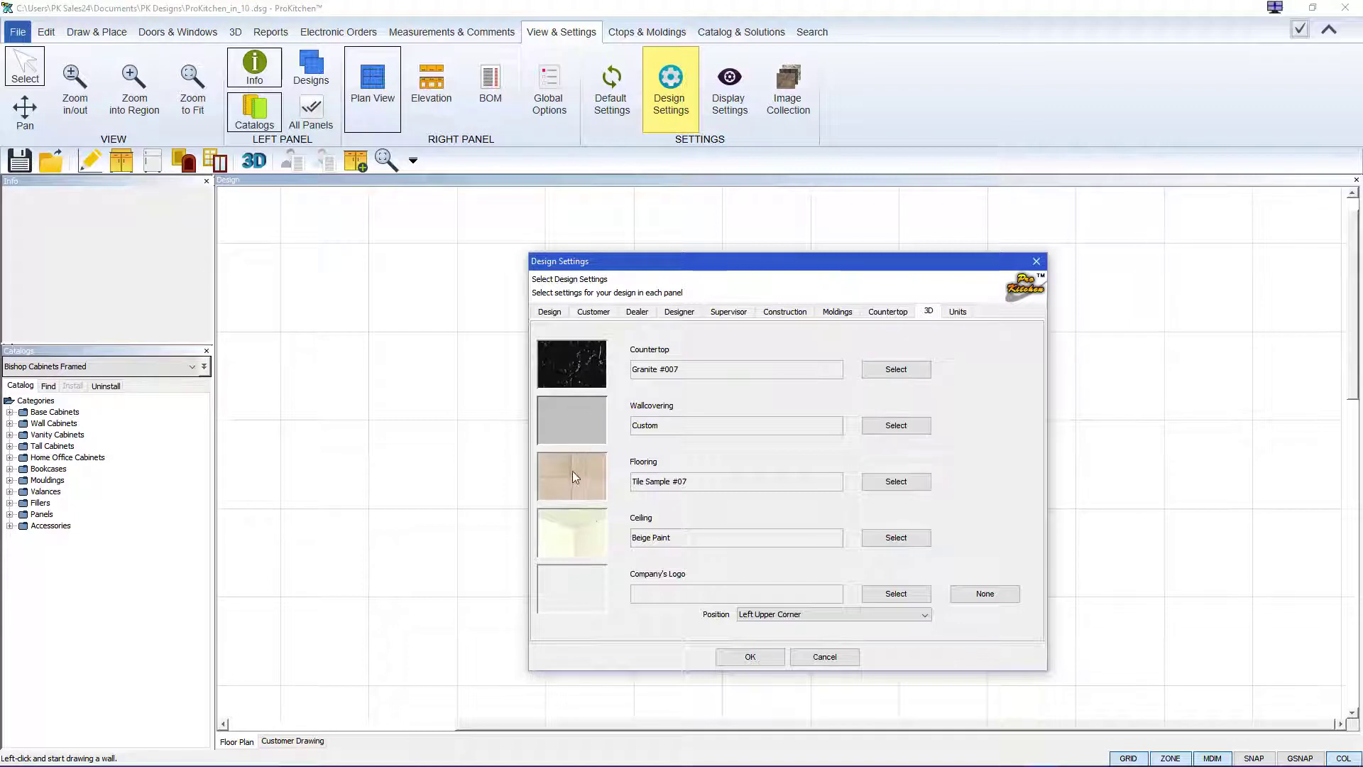
{"action": "left_click", "coordinate": [920, 370]}
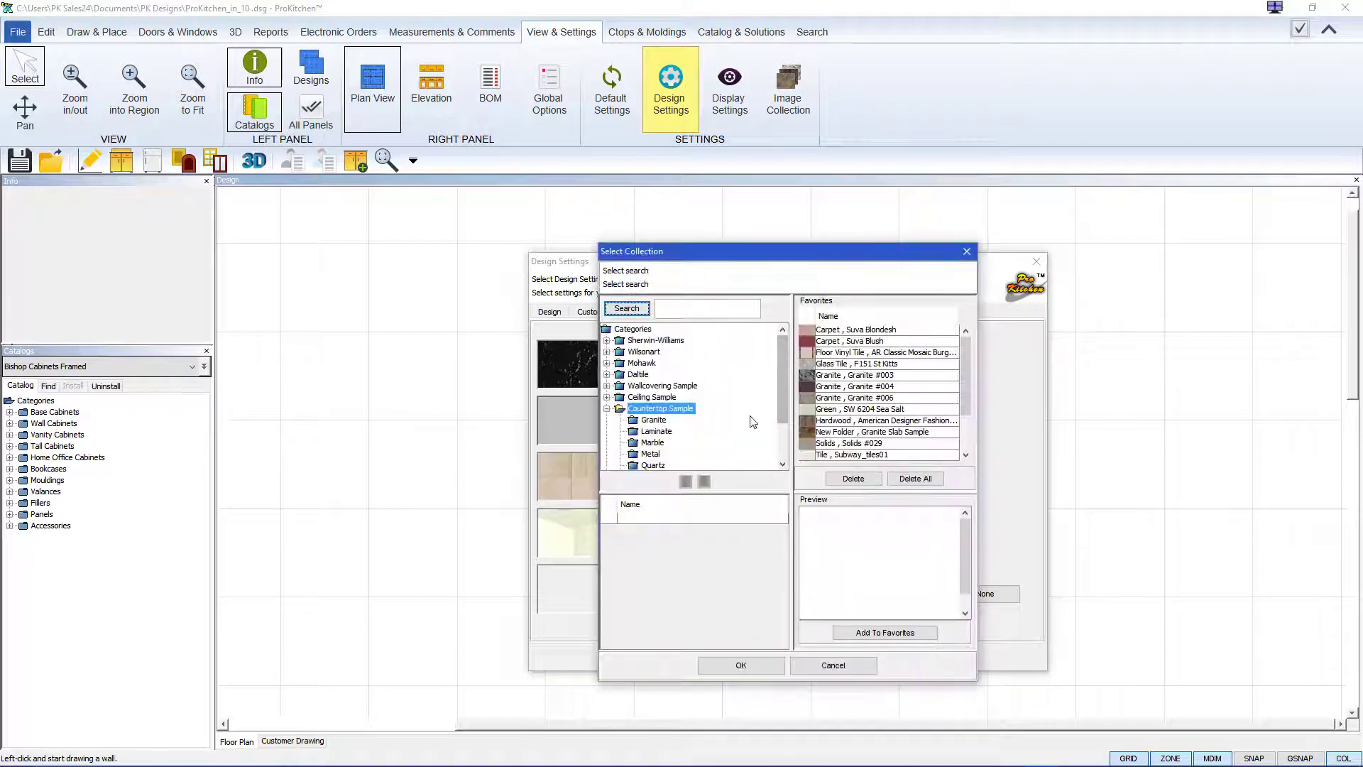
{"action": "left_click", "coordinate": [654, 420]}
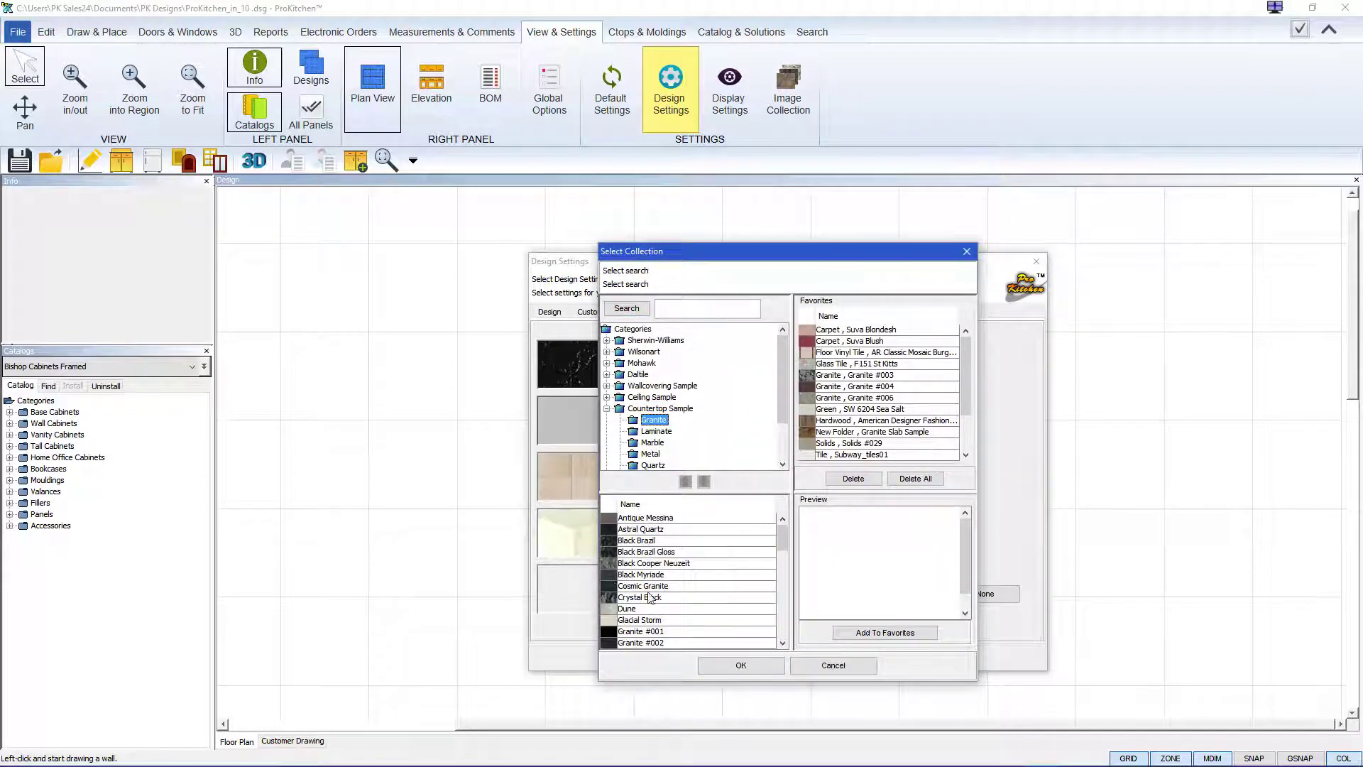
{"action": "scroll", "coordinate": [648, 606], "scroll_direction": "down", "scroll_amount": 6}
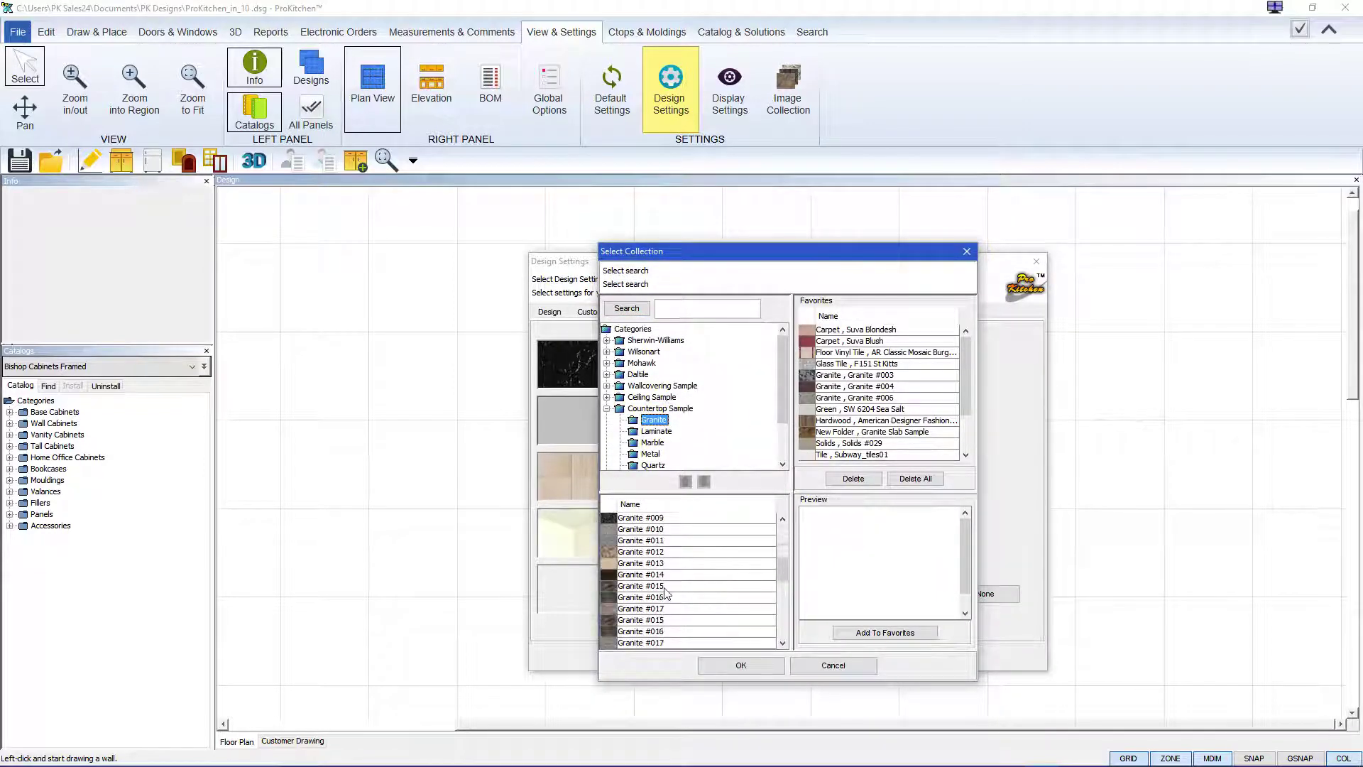
{"action": "left_click", "coordinate": [639, 552]}
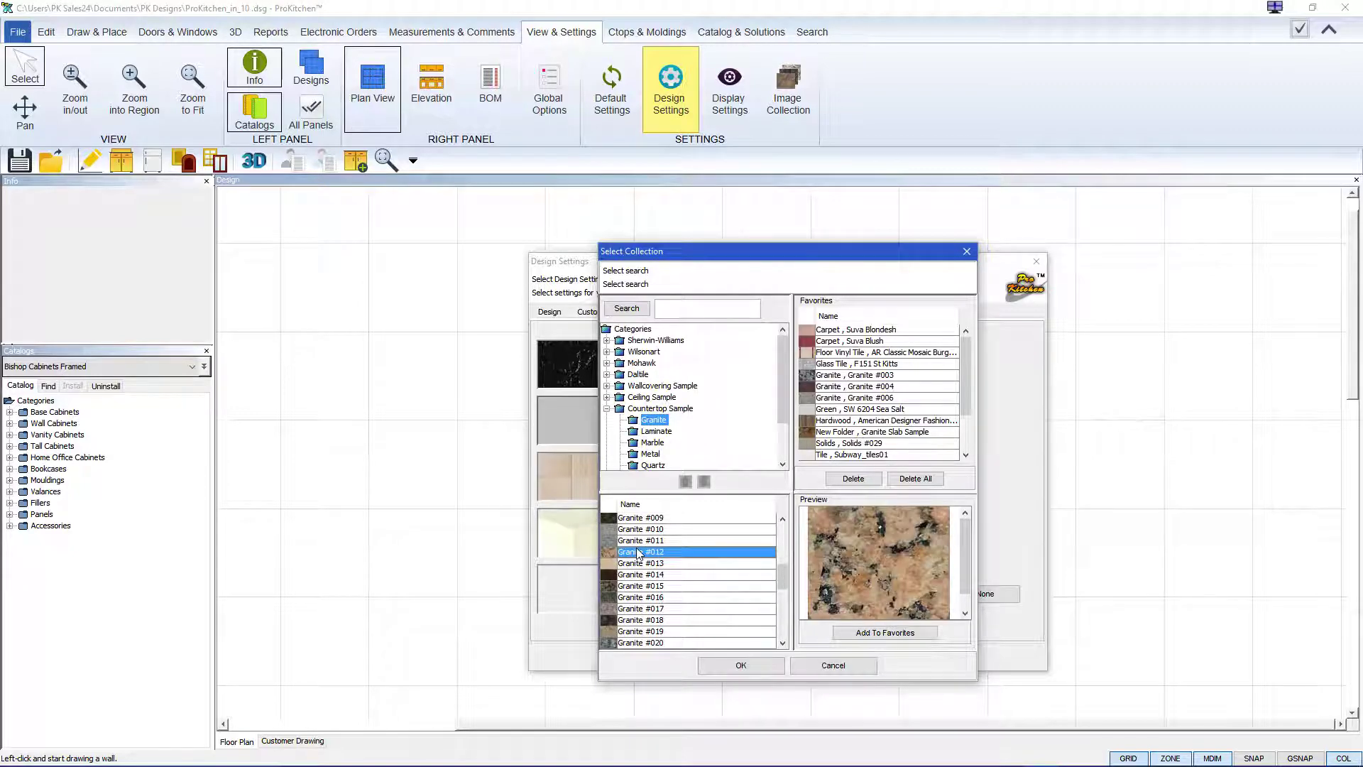
{"action": "left_click", "coordinate": [747, 665]}
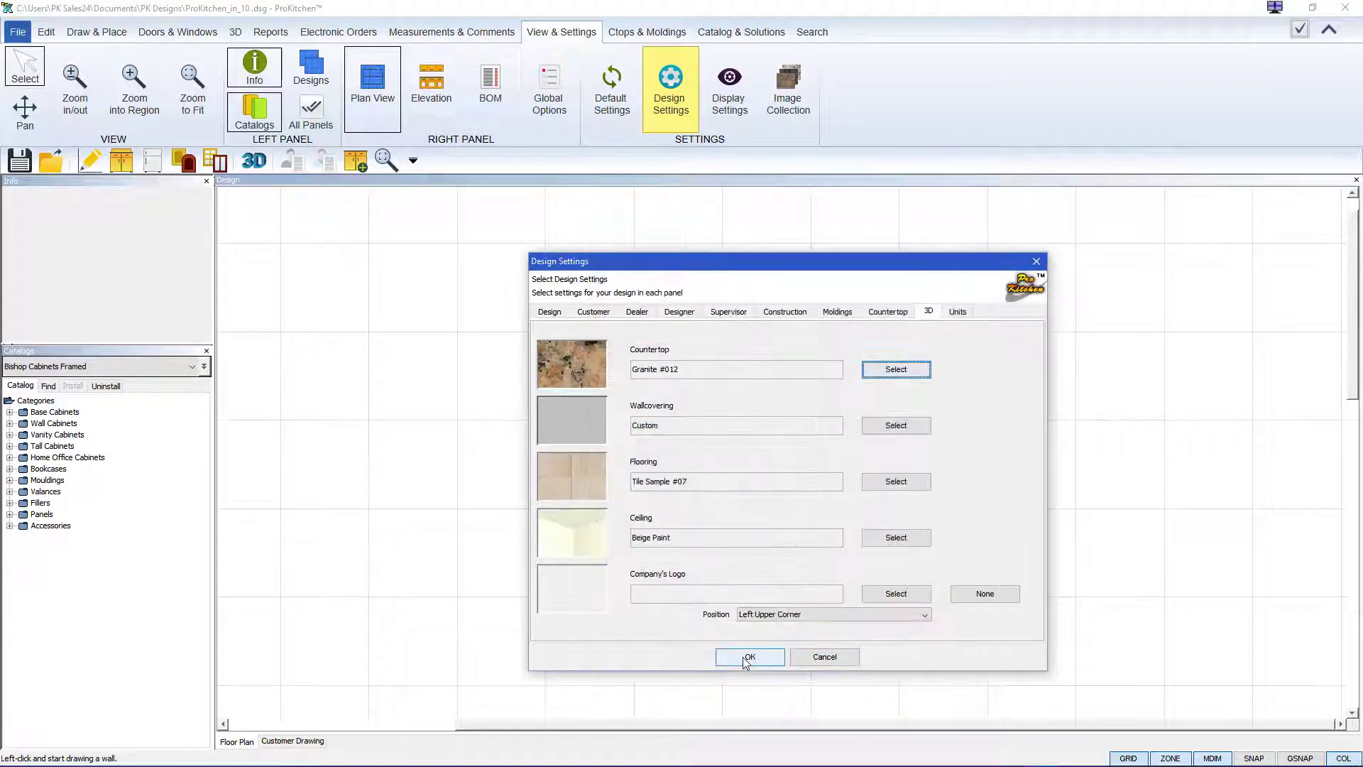
{"action": "left_click", "coordinate": [749, 656]}
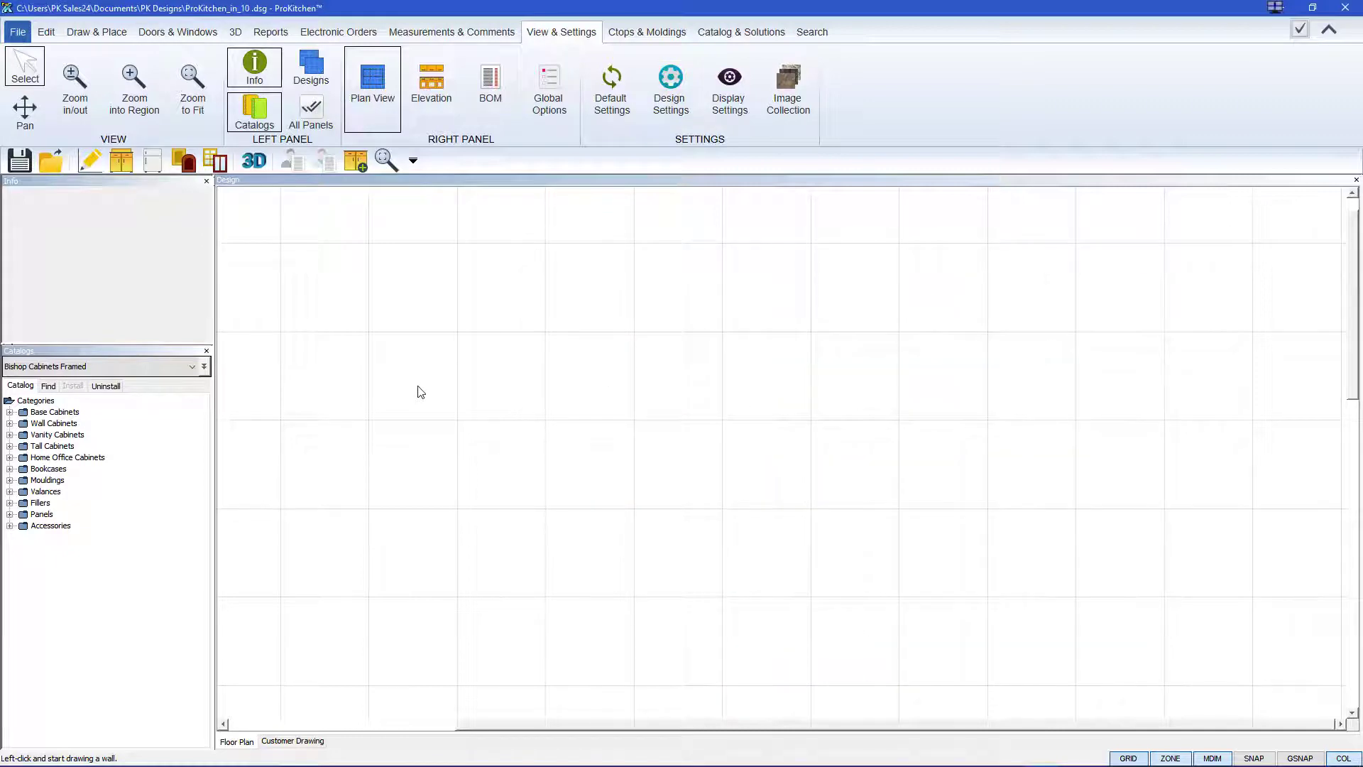
Sketch a 148" wall and a 124" wall joined at 90 degrees
{"action": "scroll", "coordinate": [387, 372], "scroll_direction": "down", "scroll_amount": 2}
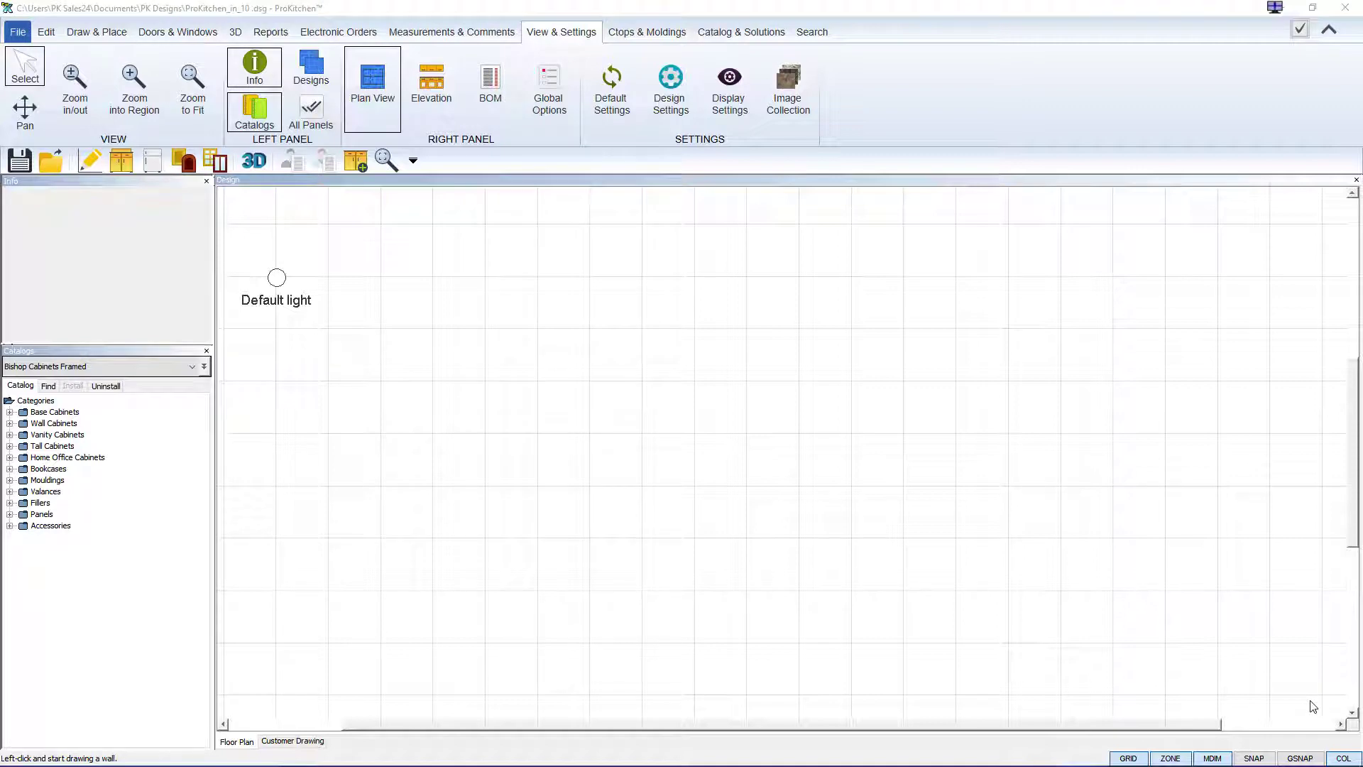
{"action": "left_click", "coordinate": [90, 163]}
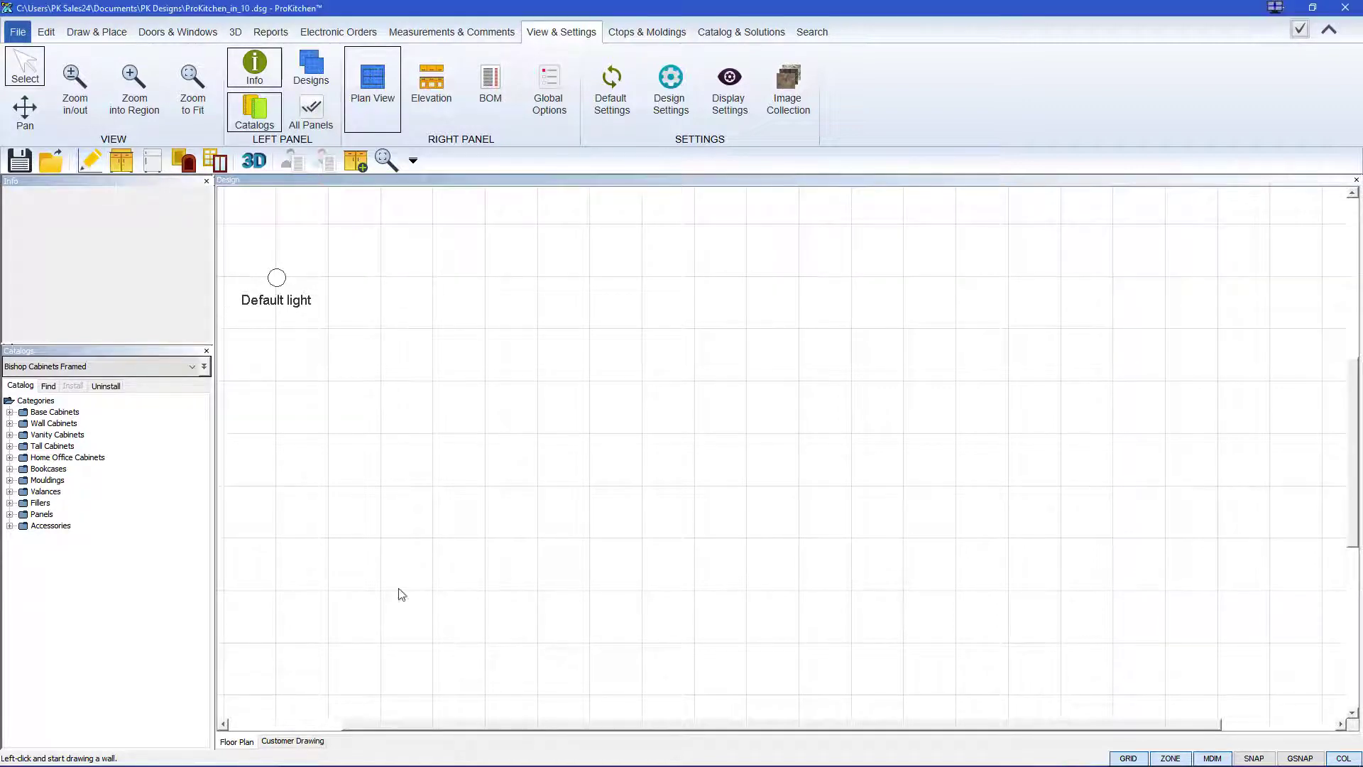
{"action": "left_click", "coordinate": [536, 690]}
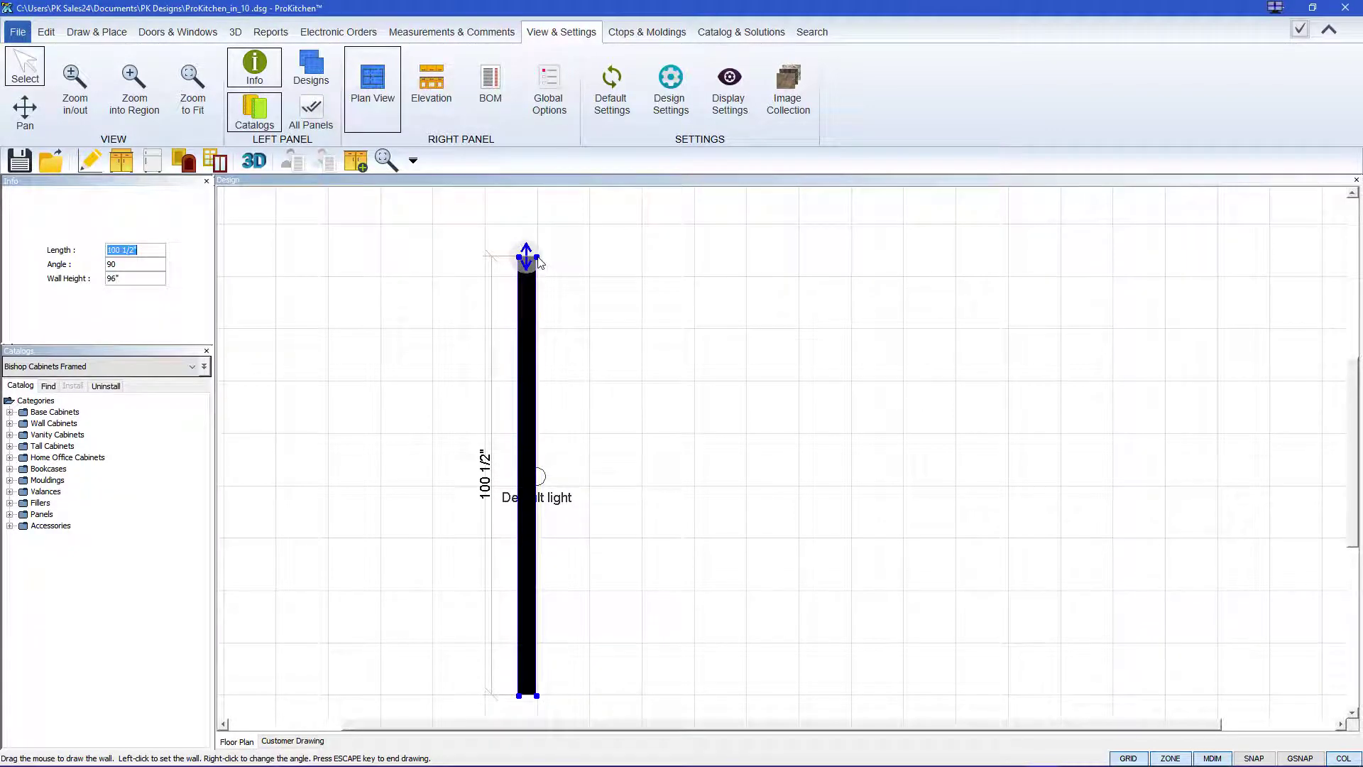
{"action": "type", "text": "148"}
{"action": "key", "text": "Return"}
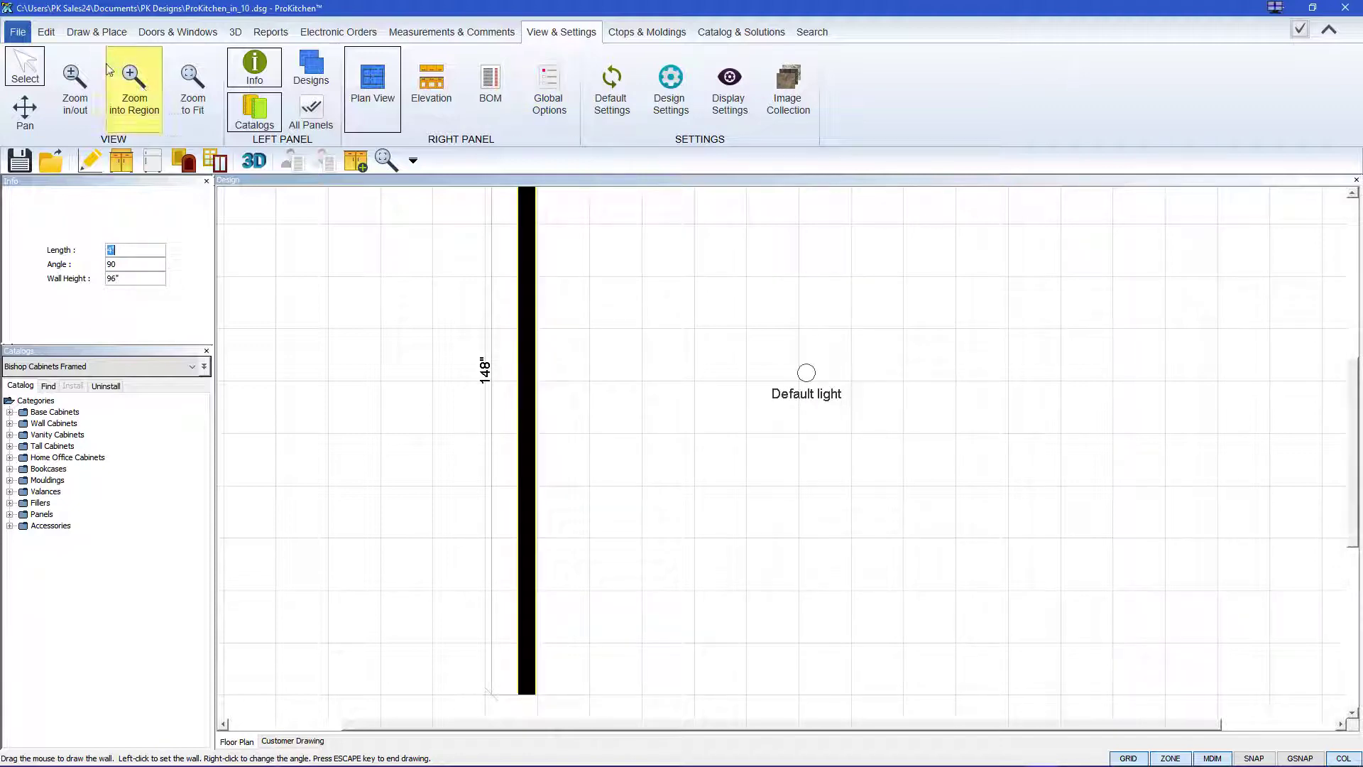
{"action": "left_click", "coordinate": [183, 80]}
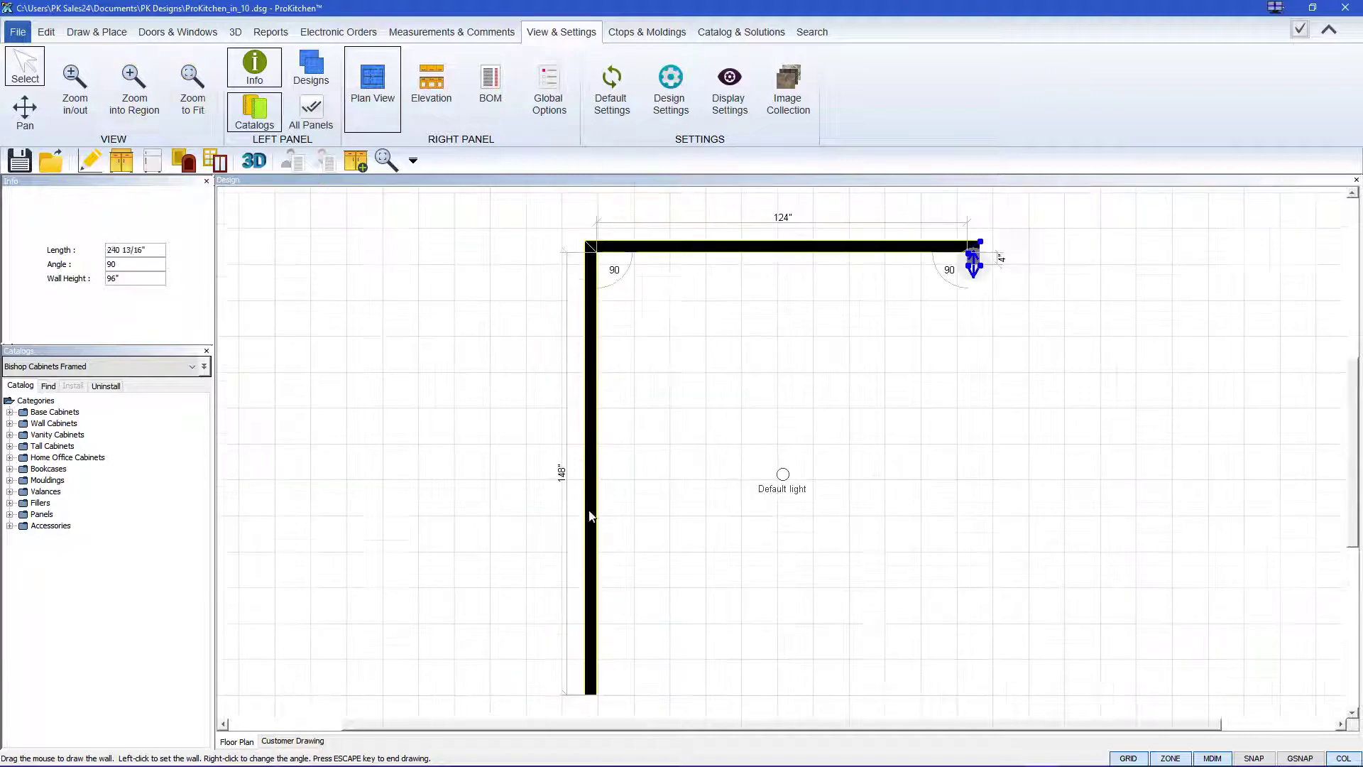
{"action": "left_click", "coordinate": [974, 247]}
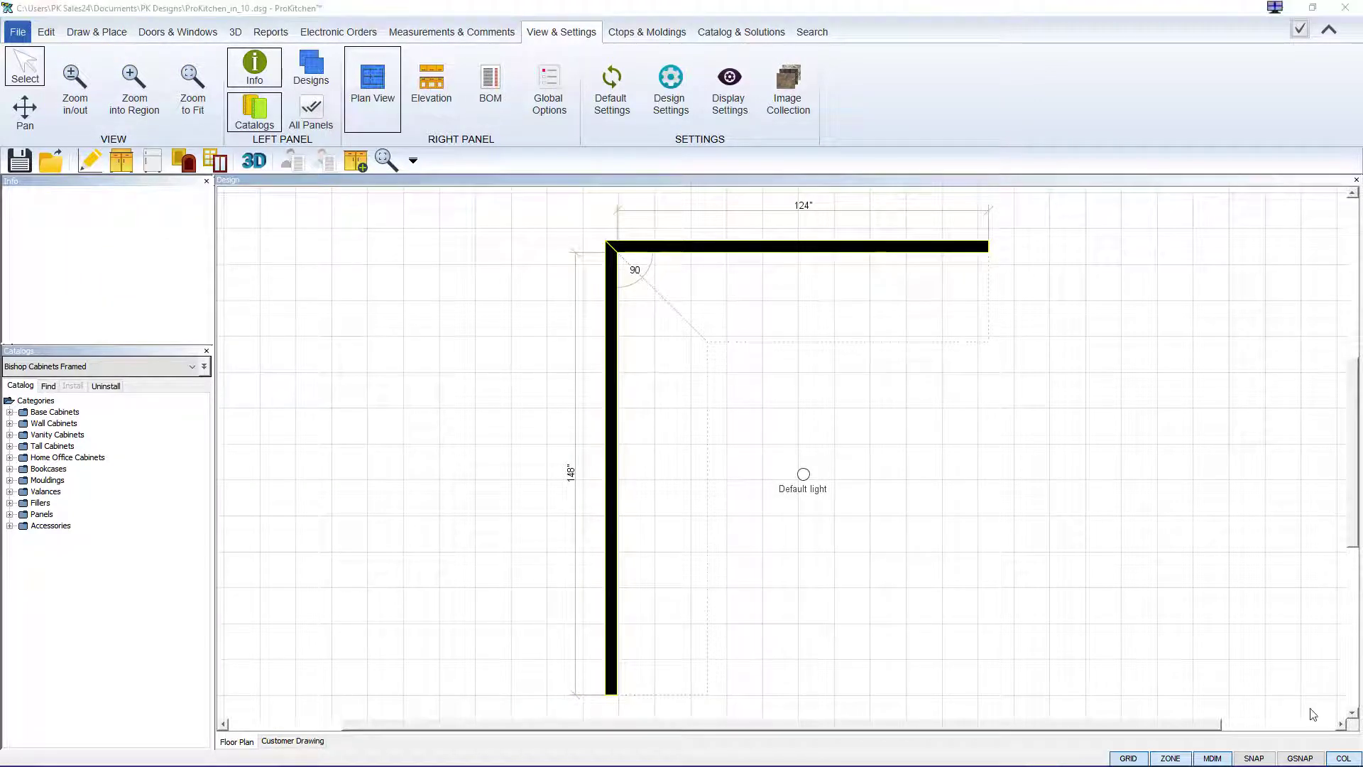
Switch the catalog to Sollid Cabinetry and place a BLS36-W-L lazy Susan cabinet in the corner
{"action": "left_click", "coordinate": [92, 366]}
{"action": "scroll", "coordinate": [84, 440], "scroll_direction": "down", "scroll_amount": 6}
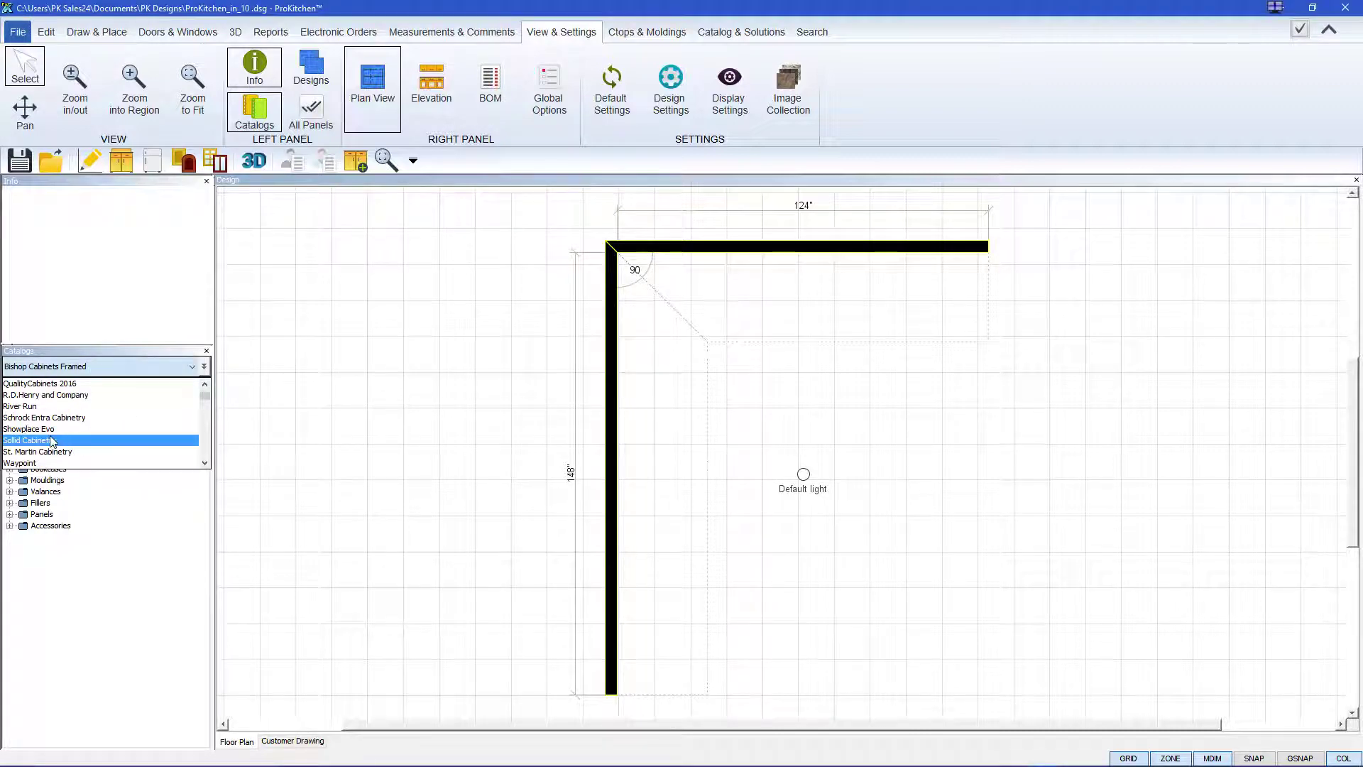
{"action": "left_click", "coordinate": [28, 440]}
{"action": "left_click", "coordinate": [10, 413]}
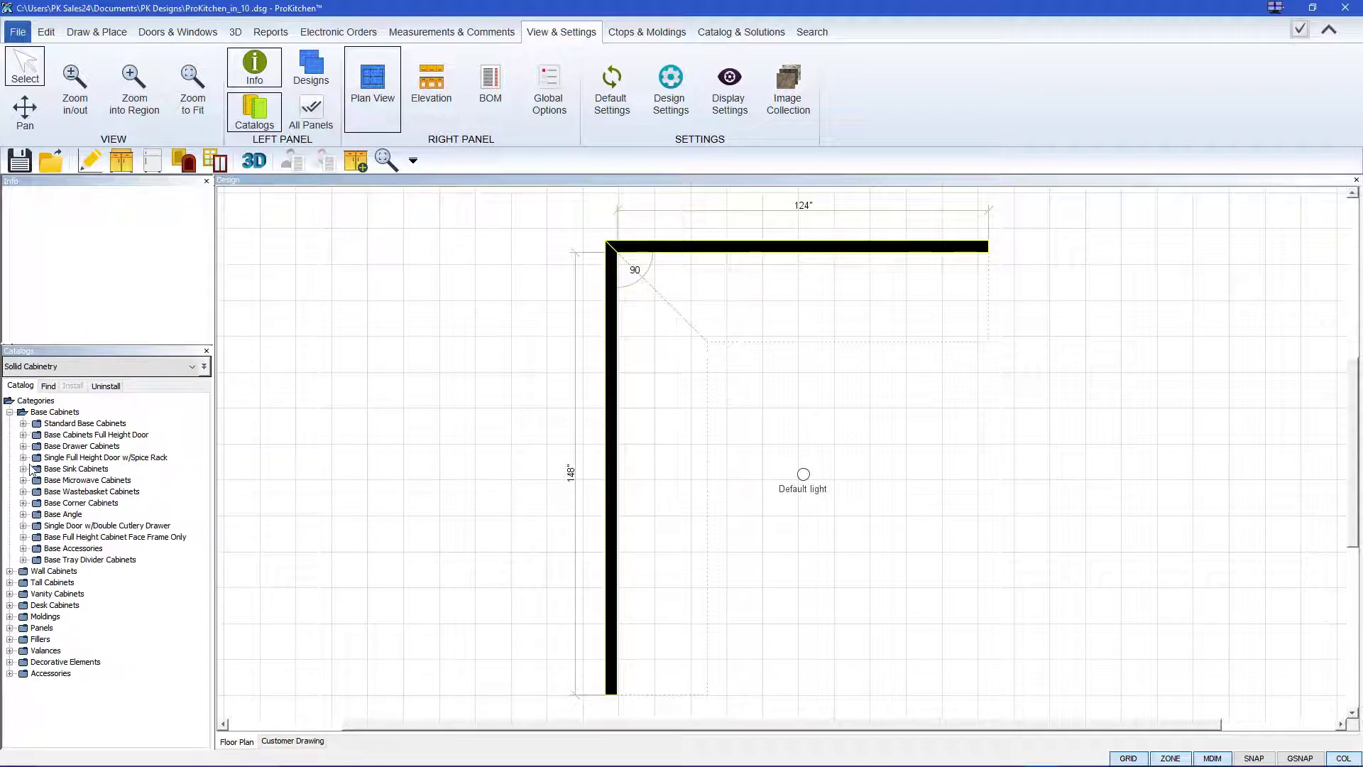
{"action": "left_click", "coordinate": [24, 504]}
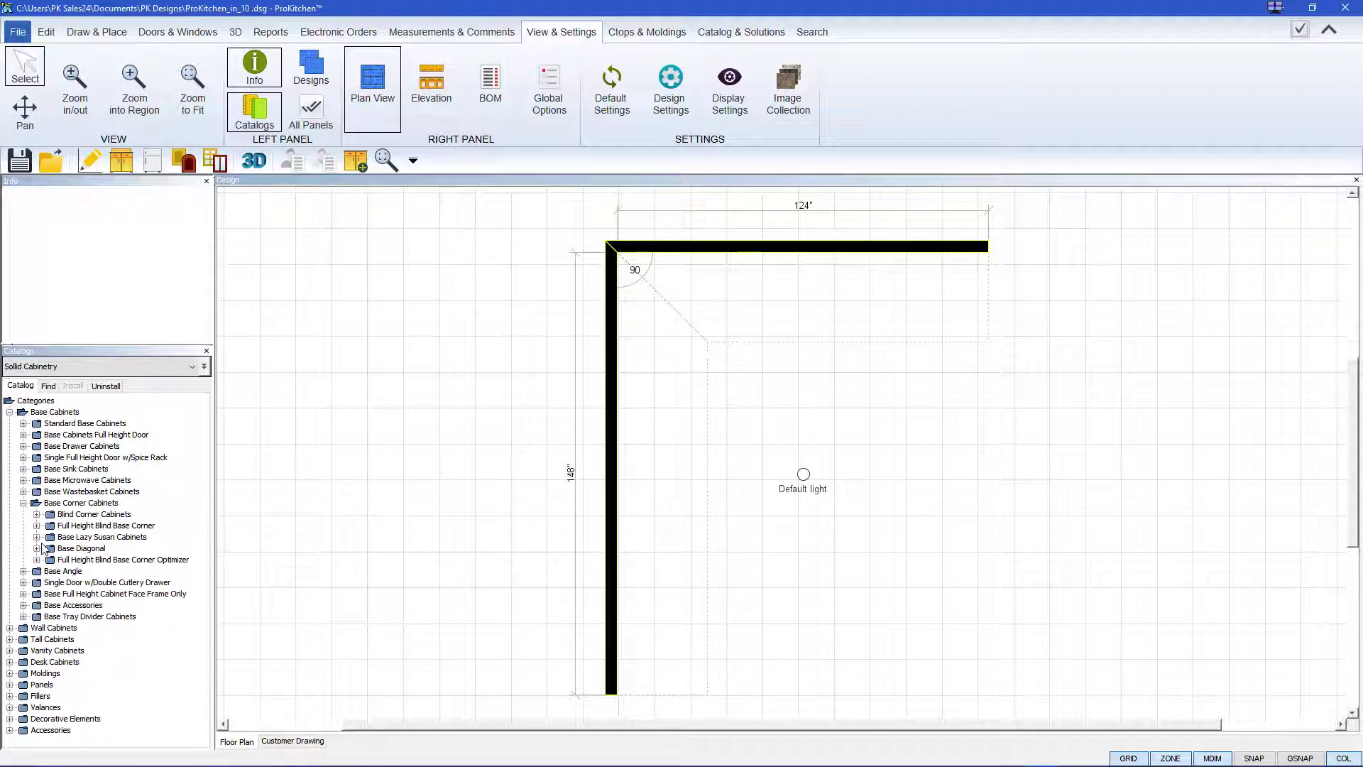
{"action": "left_click", "coordinate": [37, 537]}
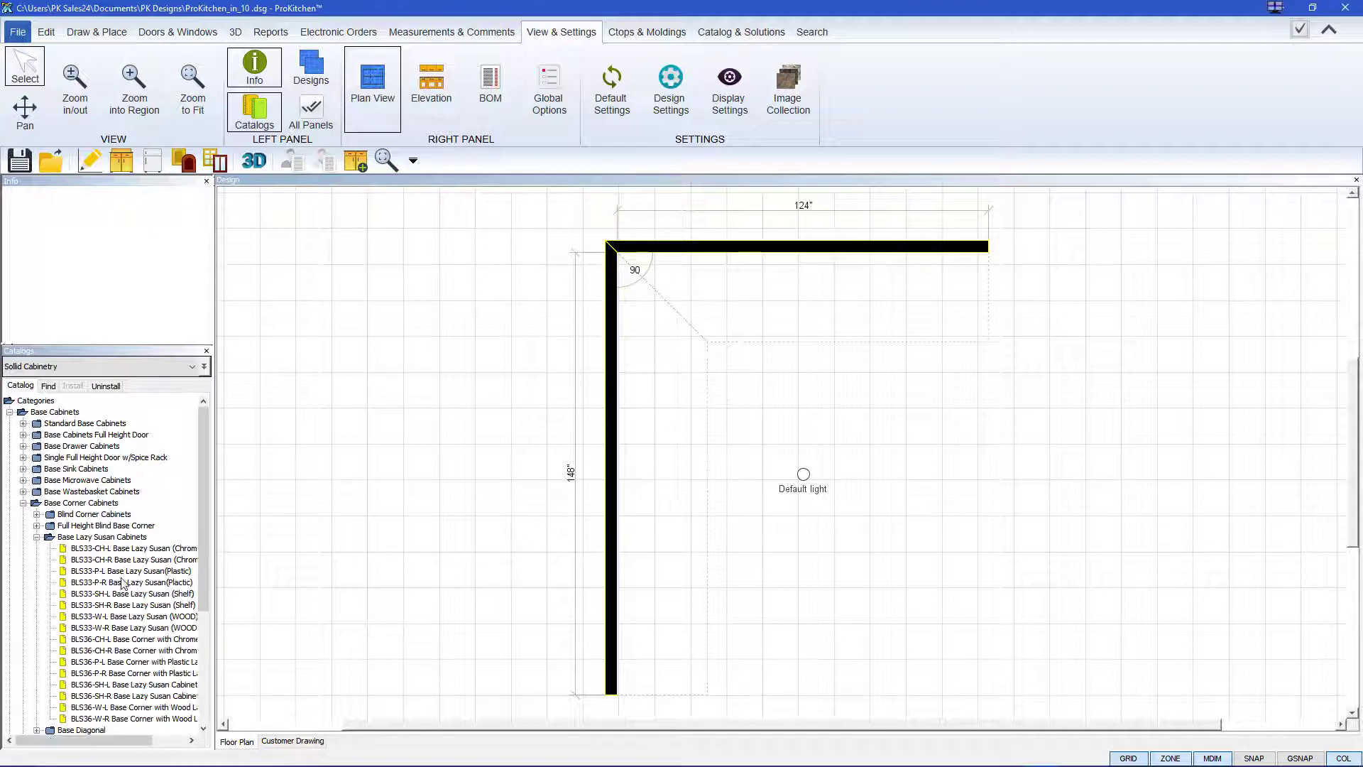
{"action": "left_click", "coordinate": [103, 707]}
{"action": "left_click_drag", "start_coordinate": [103, 708], "coordinate": [676, 296]}
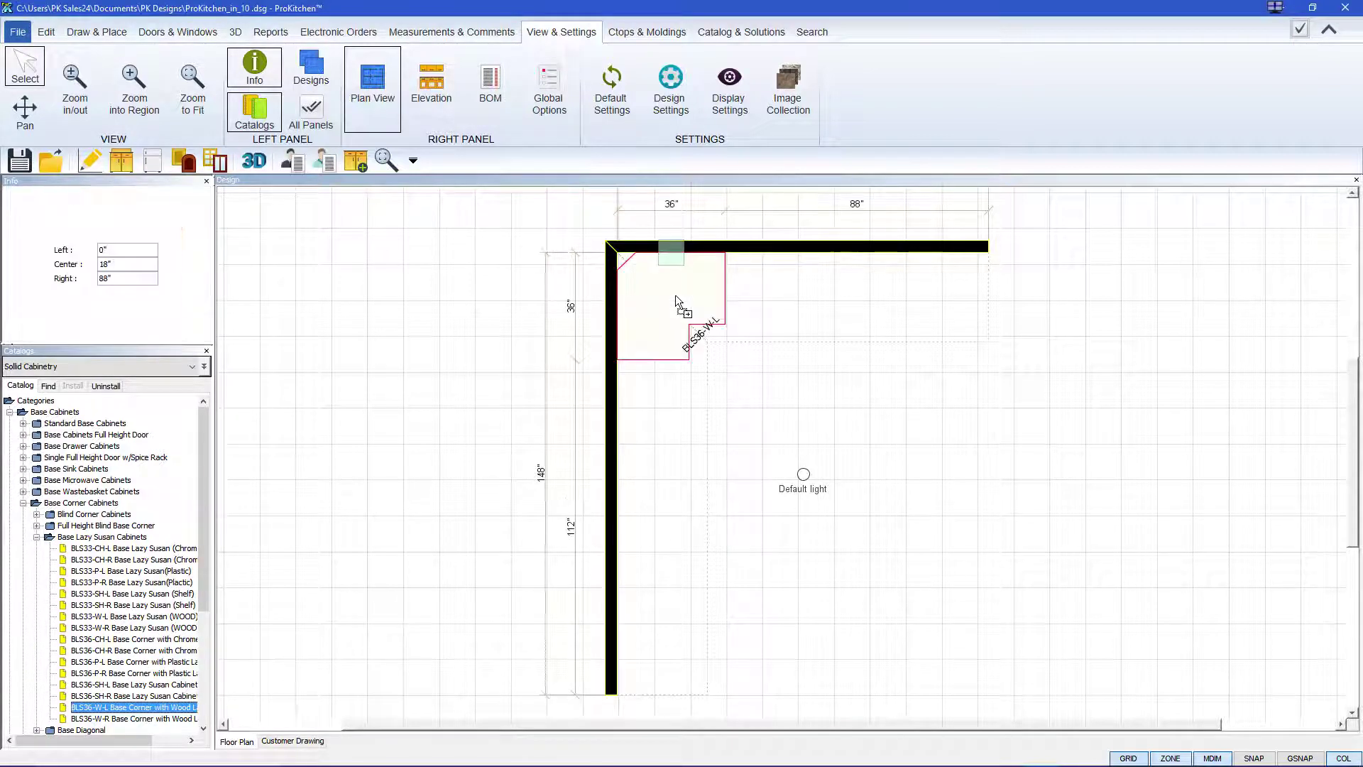
Place B12-L, B12-R, SB36 on the top wall and B33, B15-L on the left wall
{"action": "left_click", "coordinate": [24, 424]}
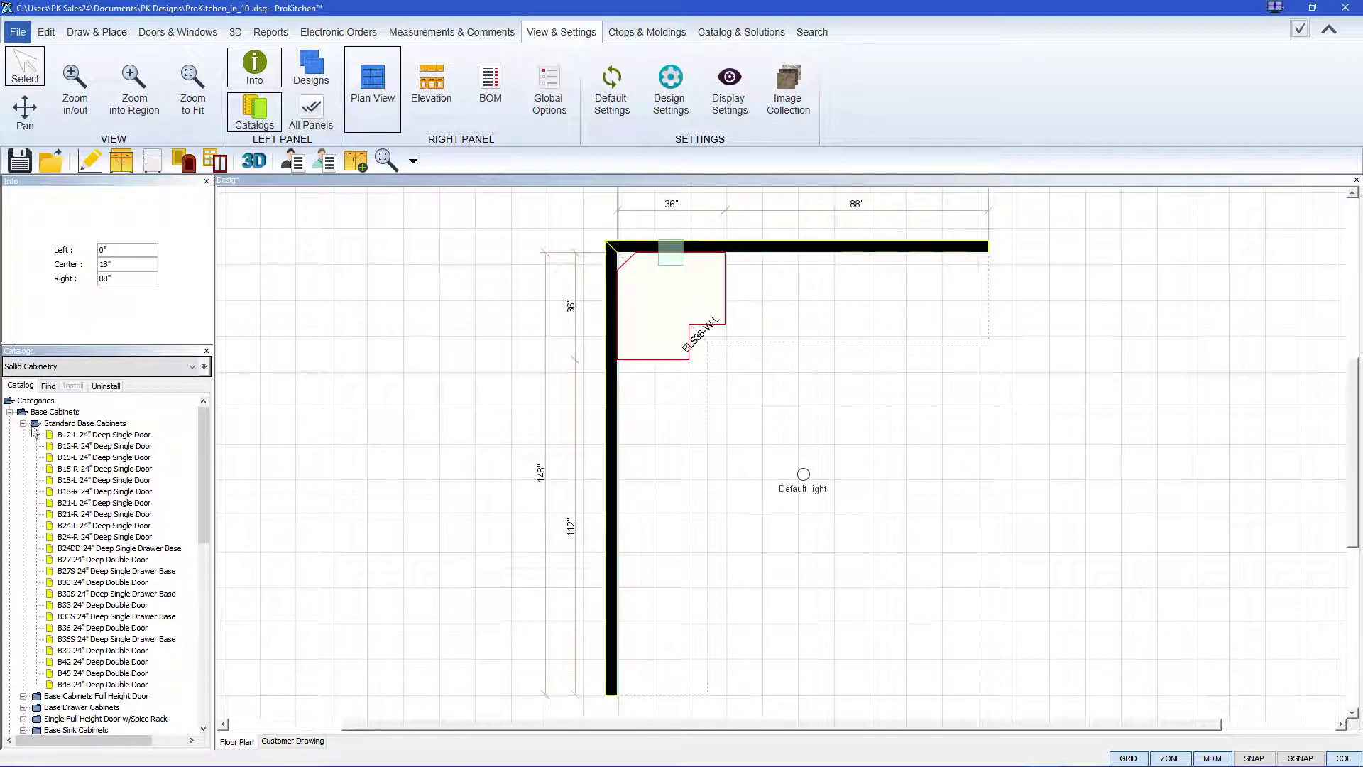
{"action": "left_click", "coordinate": [71, 434]}
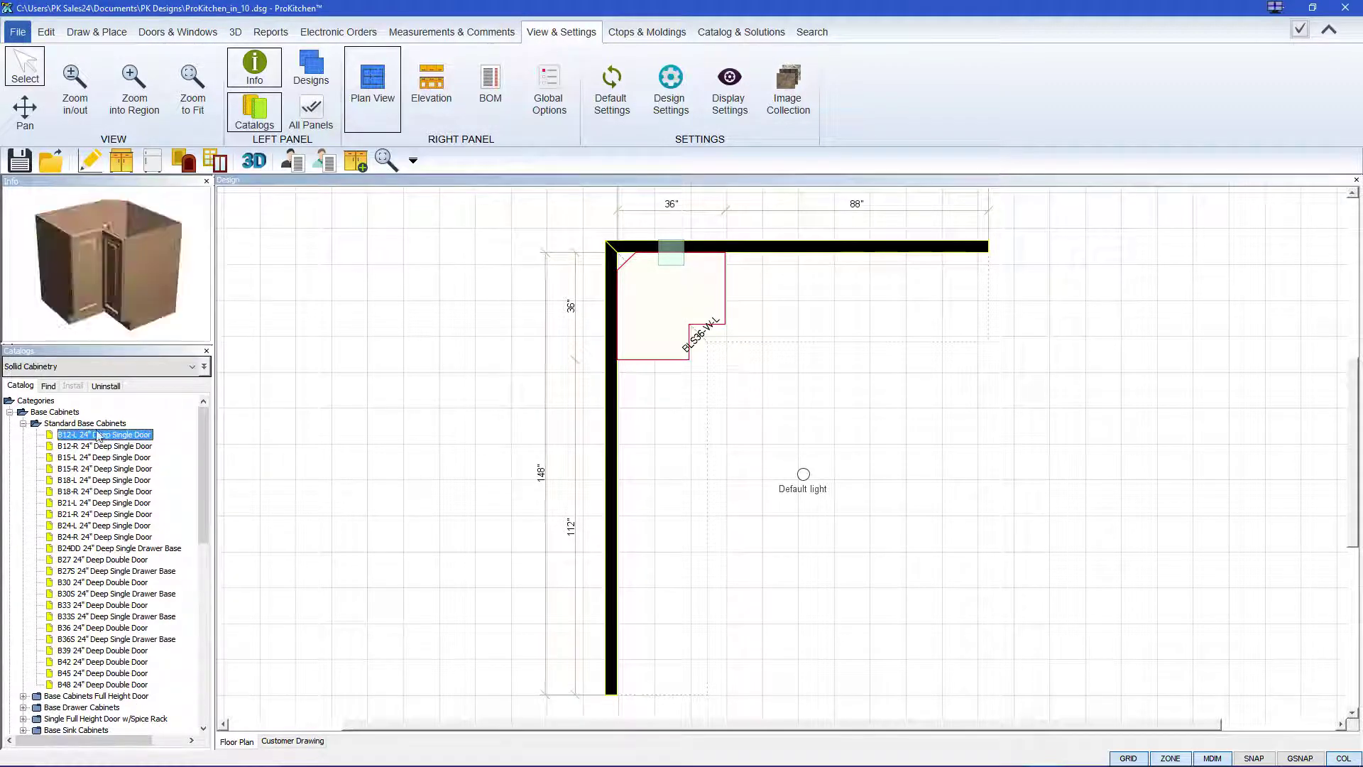
{"action": "left_click", "coordinate": [707, 291]}
{"action": "left_click", "coordinate": [80, 445]}
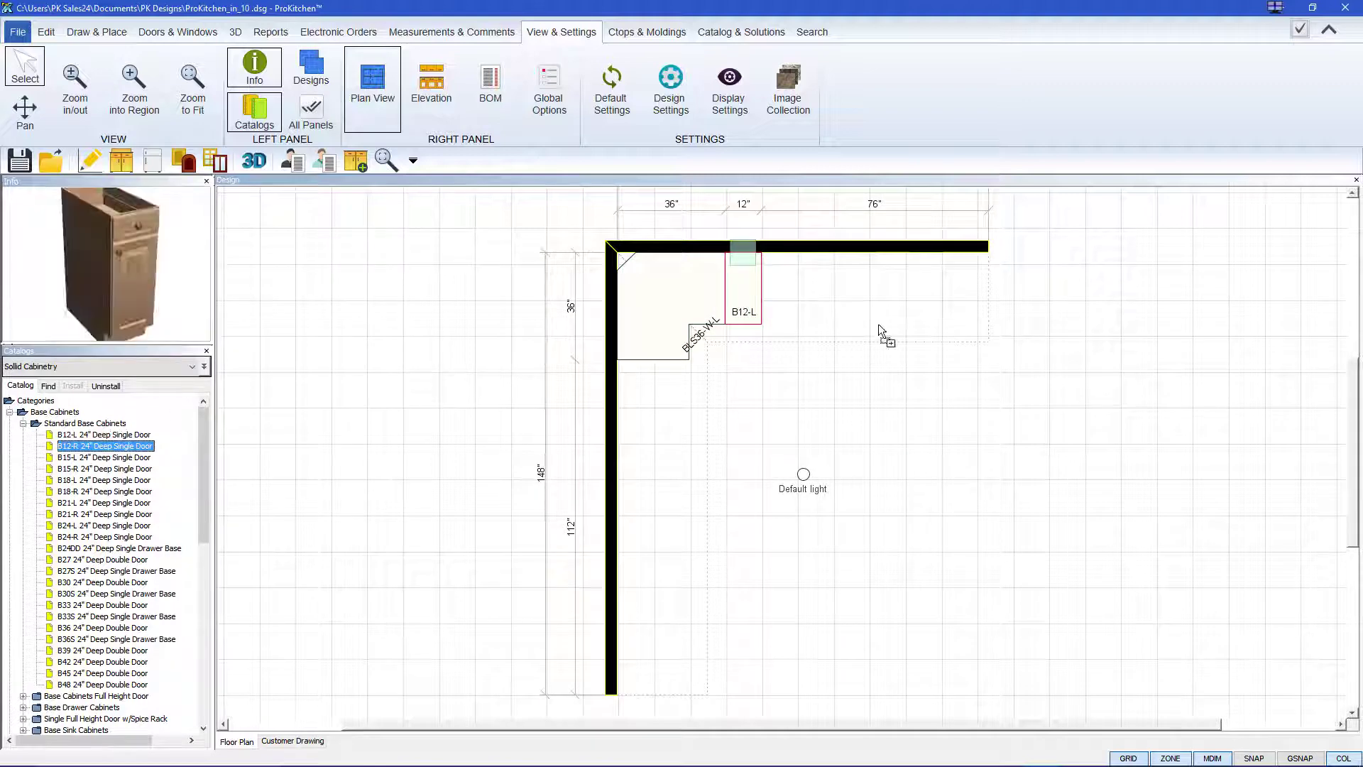
{"action": "left_click", "coordinate": [960, 298]}
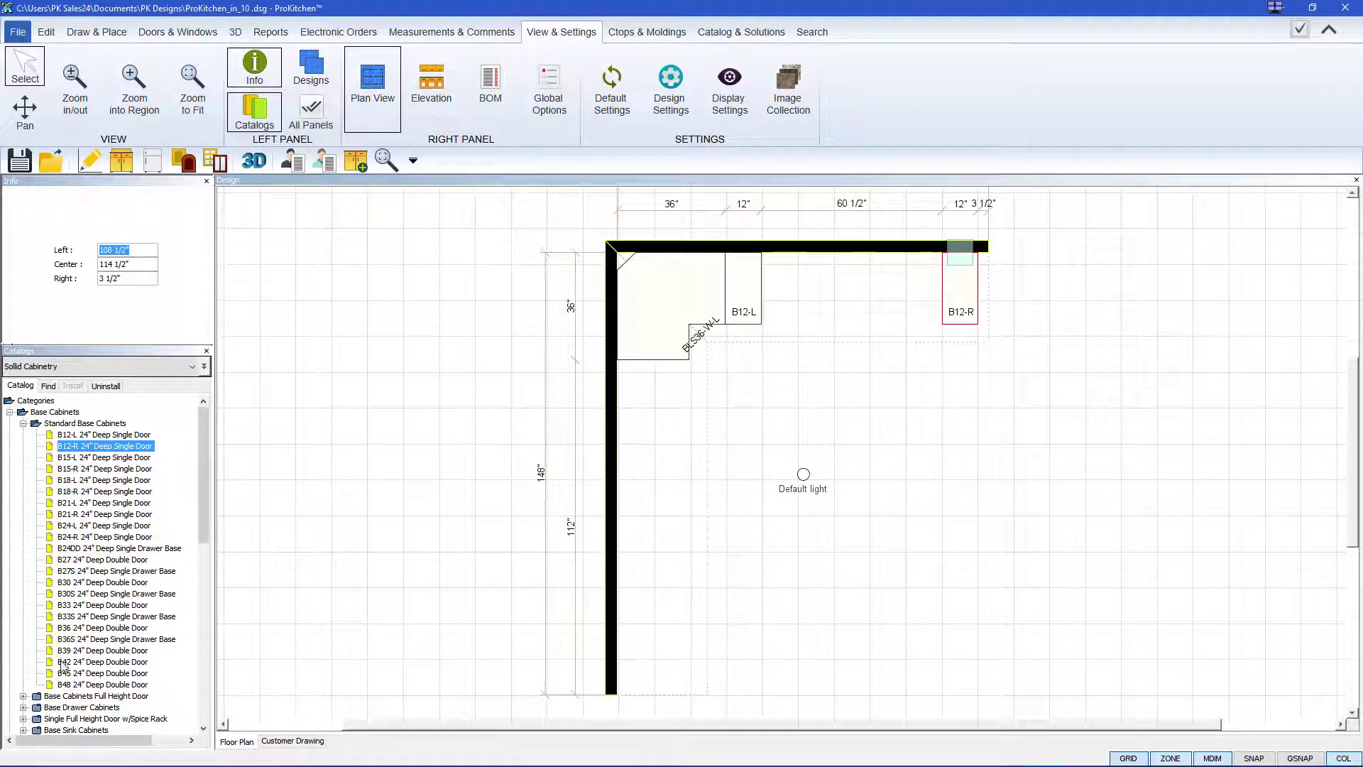
{"action": "left_click_drag", "start_coordinate": [61, 606], "coordinate": [673, 583]}
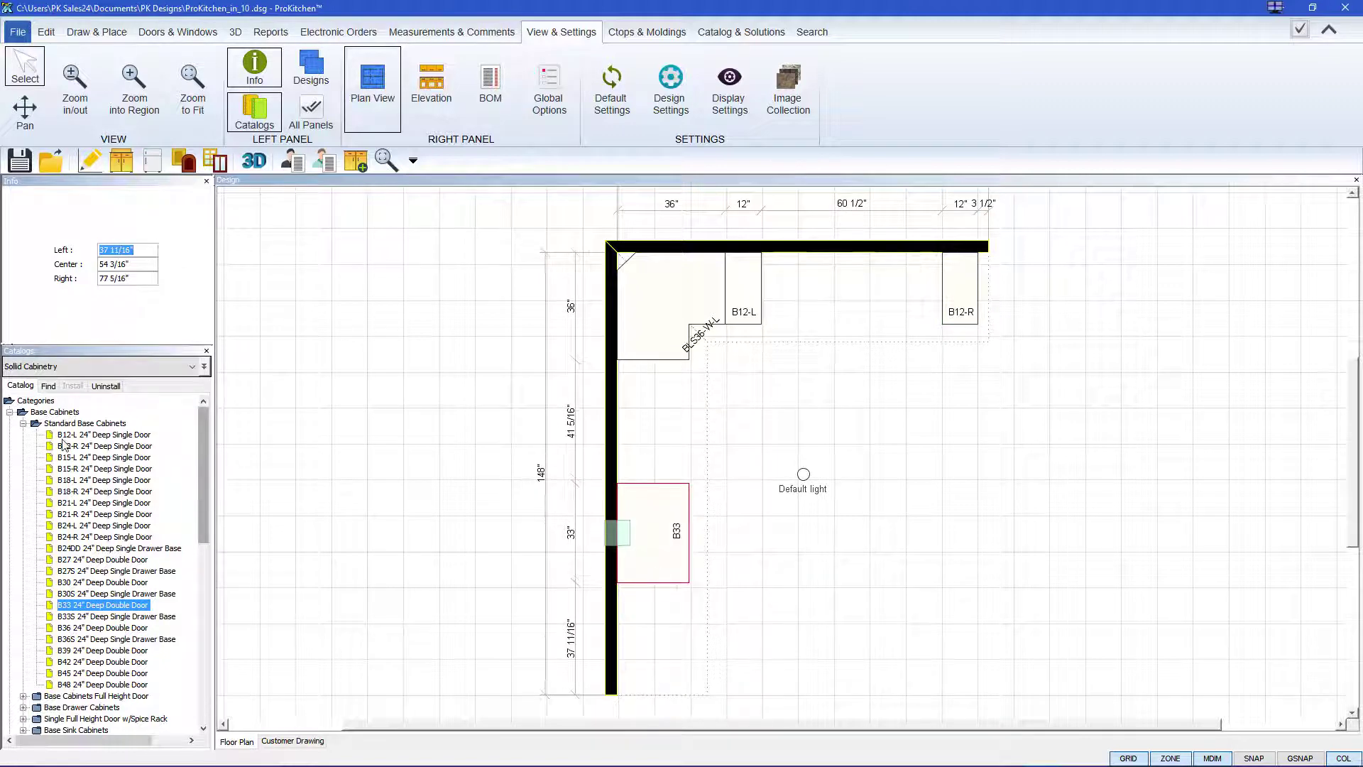
{"action": "left_click_drag", "start_coordinate": [66, 458], "coordinate": [641, 355]}
{"action": "left_click", "coordinate": [24, 424]}
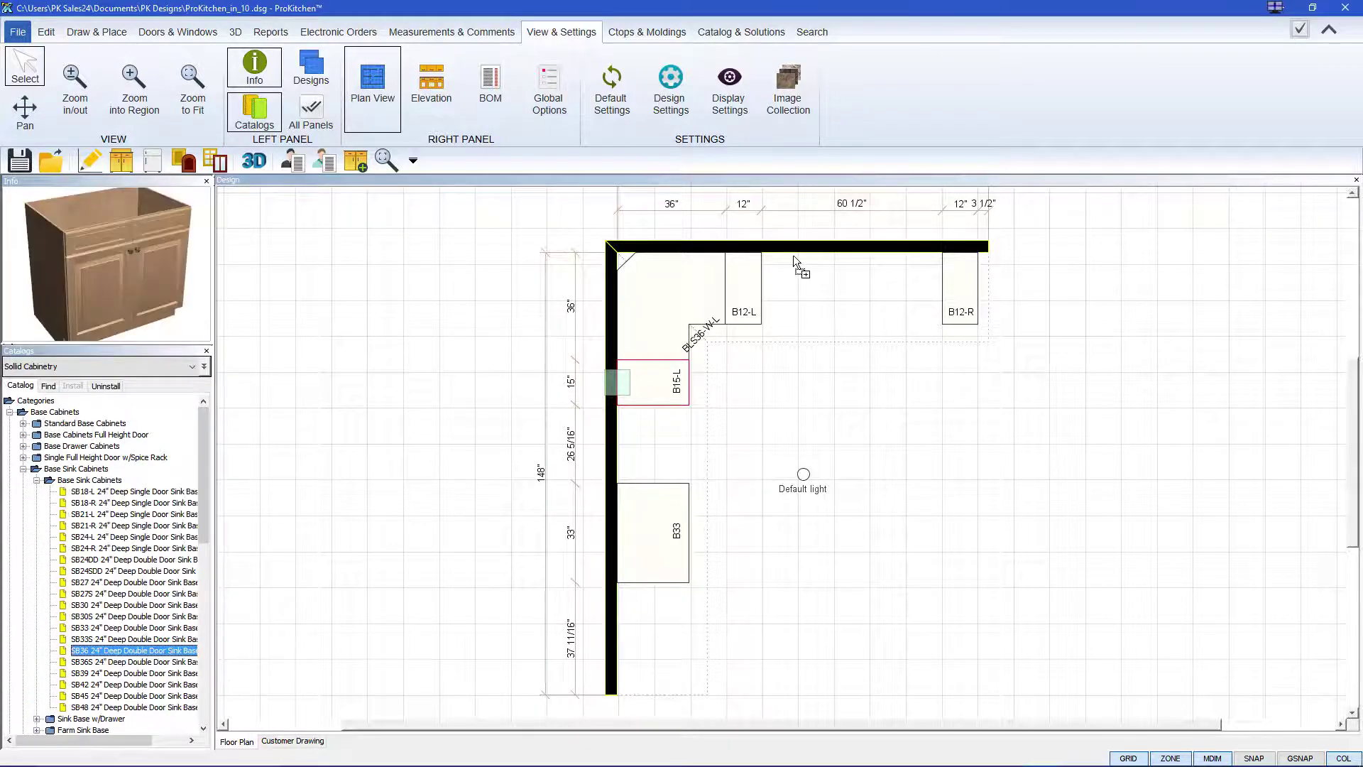
{"action": "left_click_drag", "start_coordinate": [793, 254], "coordinate": [713, 277]}
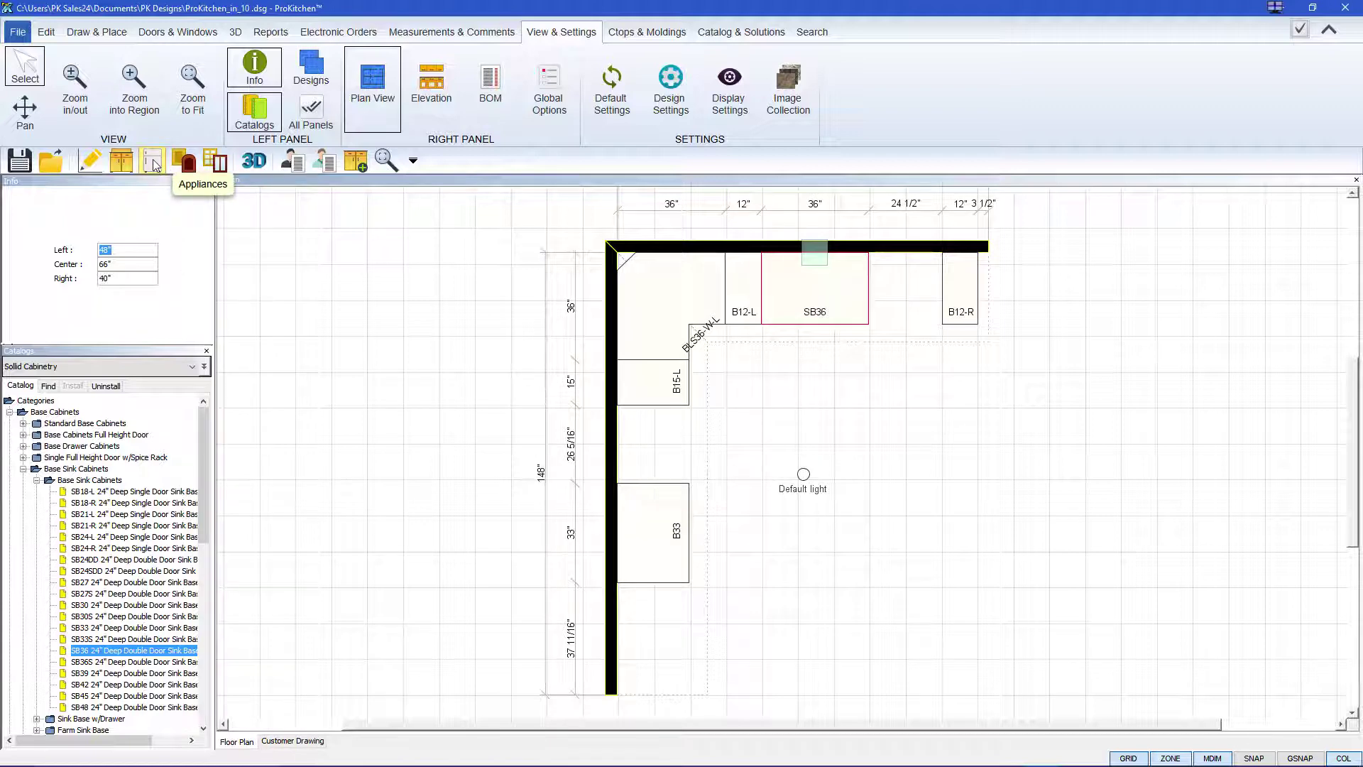
Place a DHW-2-S stainless dishwasher right of the SB36 sink base
{"action": "left_click", "coordinate": [153, 161]}
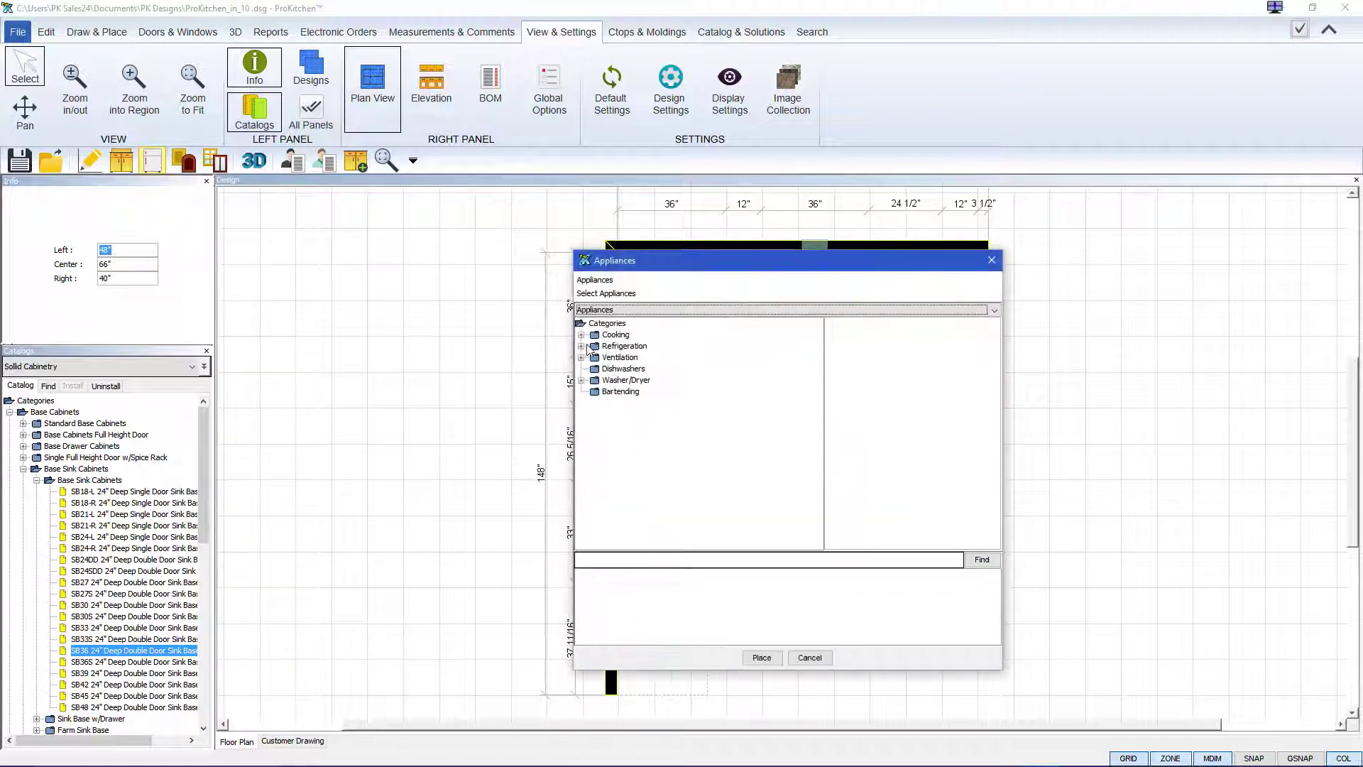
{"action": "left_click", "coordinate": [612, 369]}
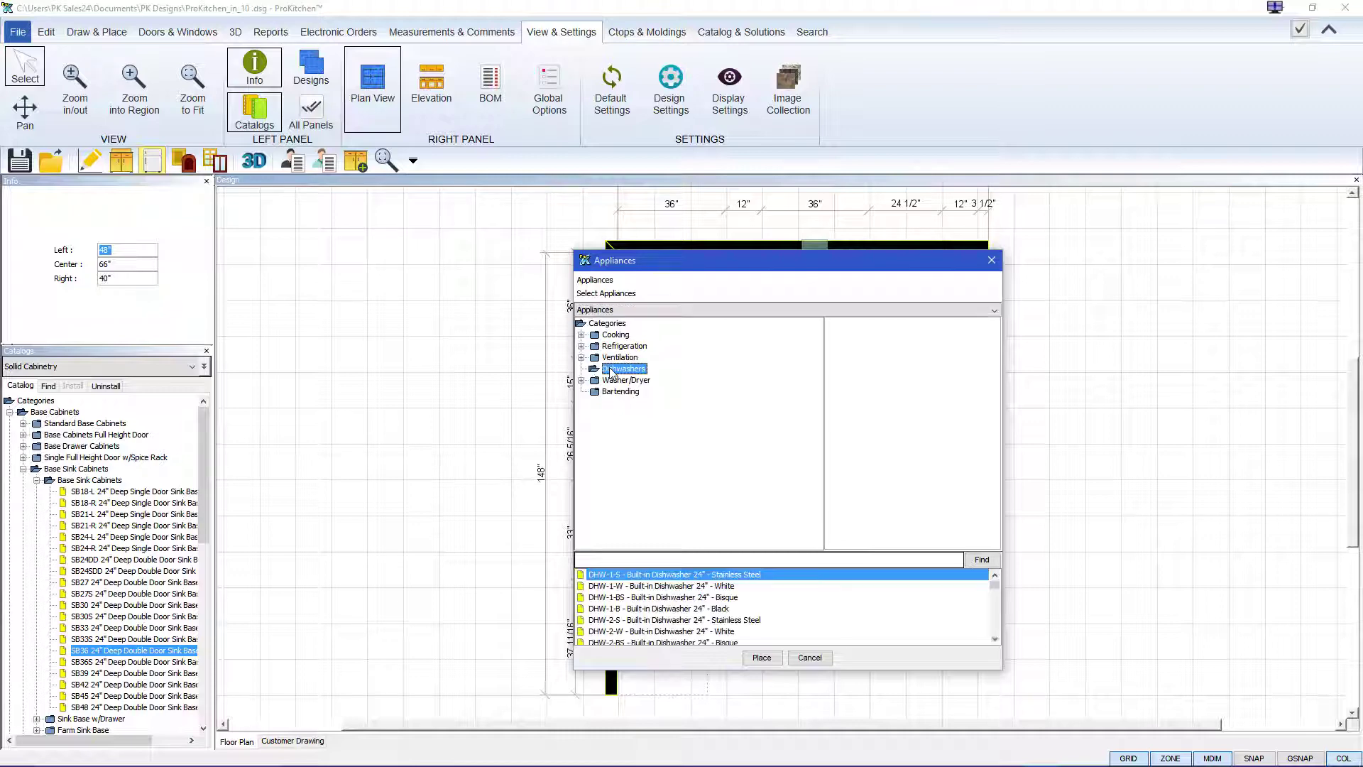
{"action": "left_click", "coordinate": [664, 619]}
{"action": "left_click", "coordinate": [762, 657]}
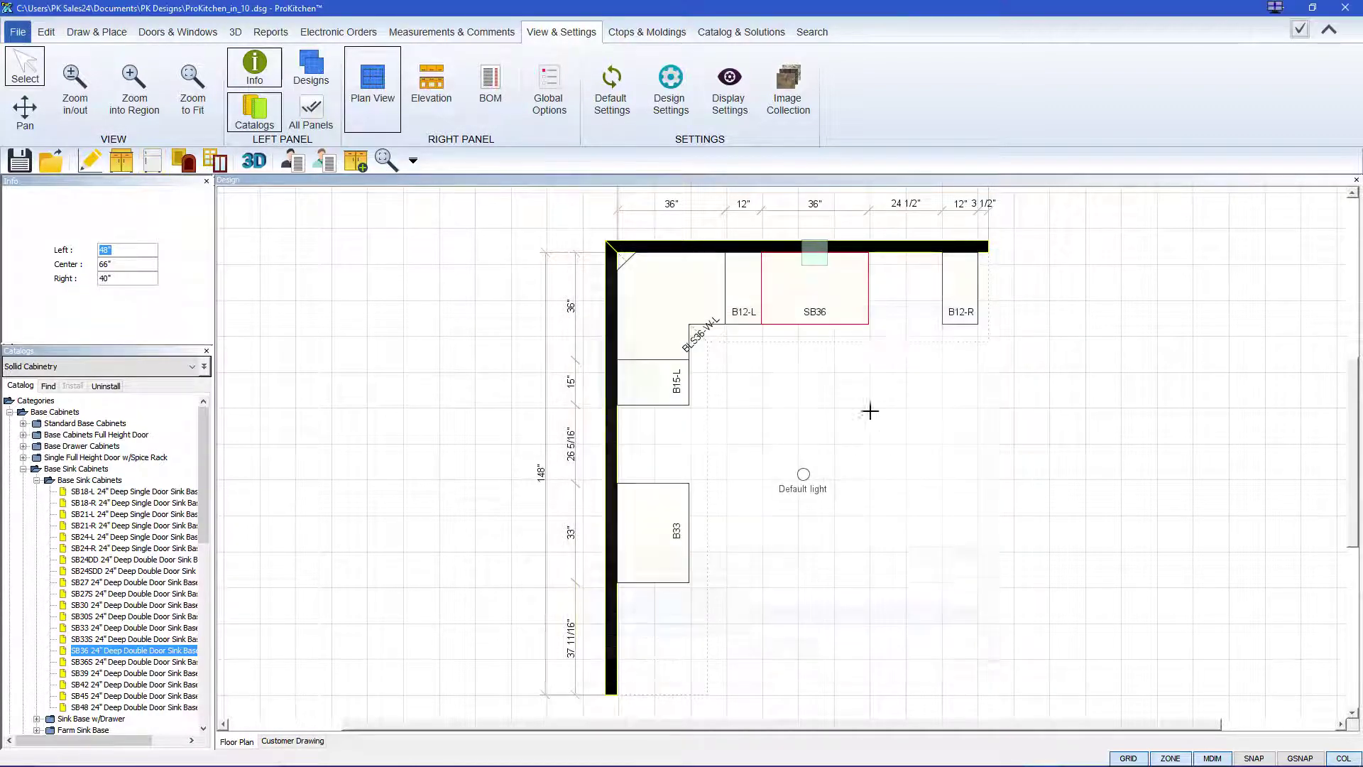
{"action": "left_click", "coordinate": [856, 295]}
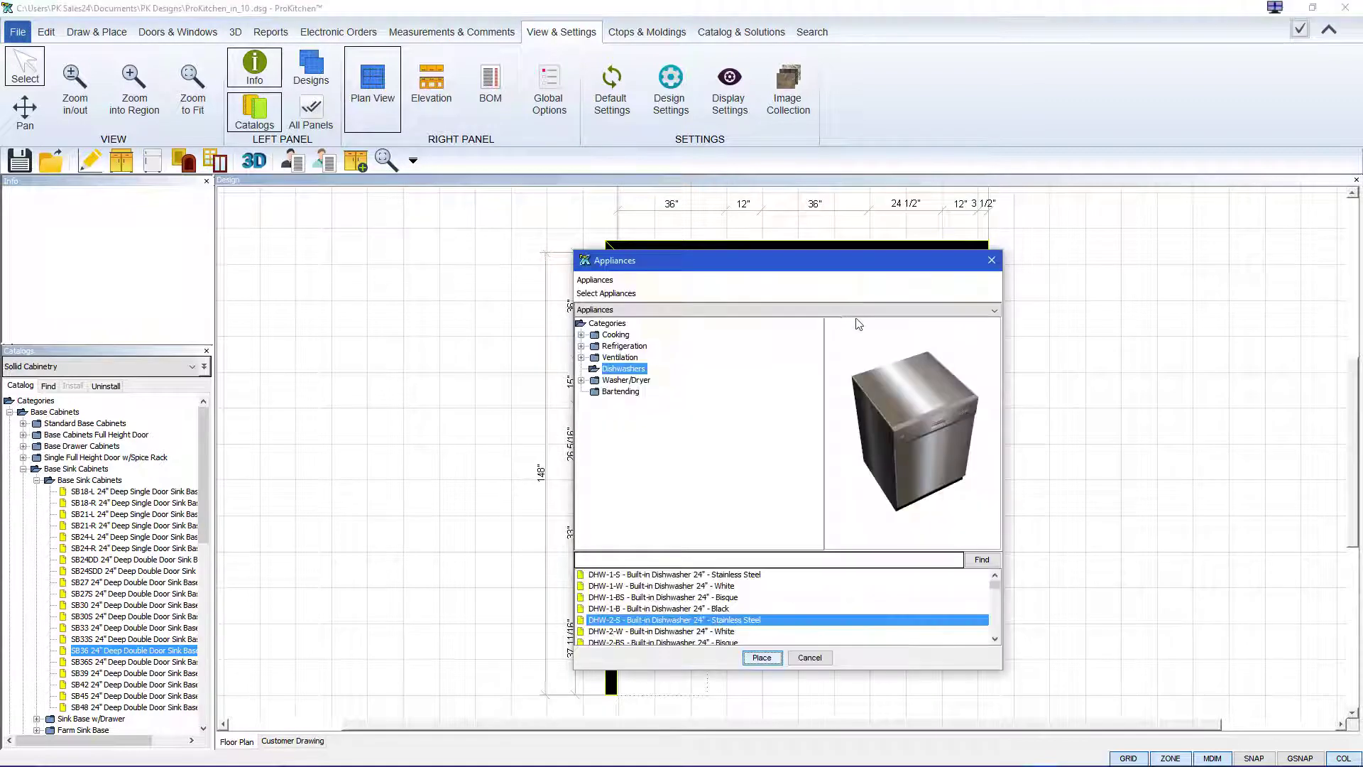
Place an RG-GS-S gas range on the left wall between B15-L and B33
{"action": "left_click", "coordinate": [581, 334]}
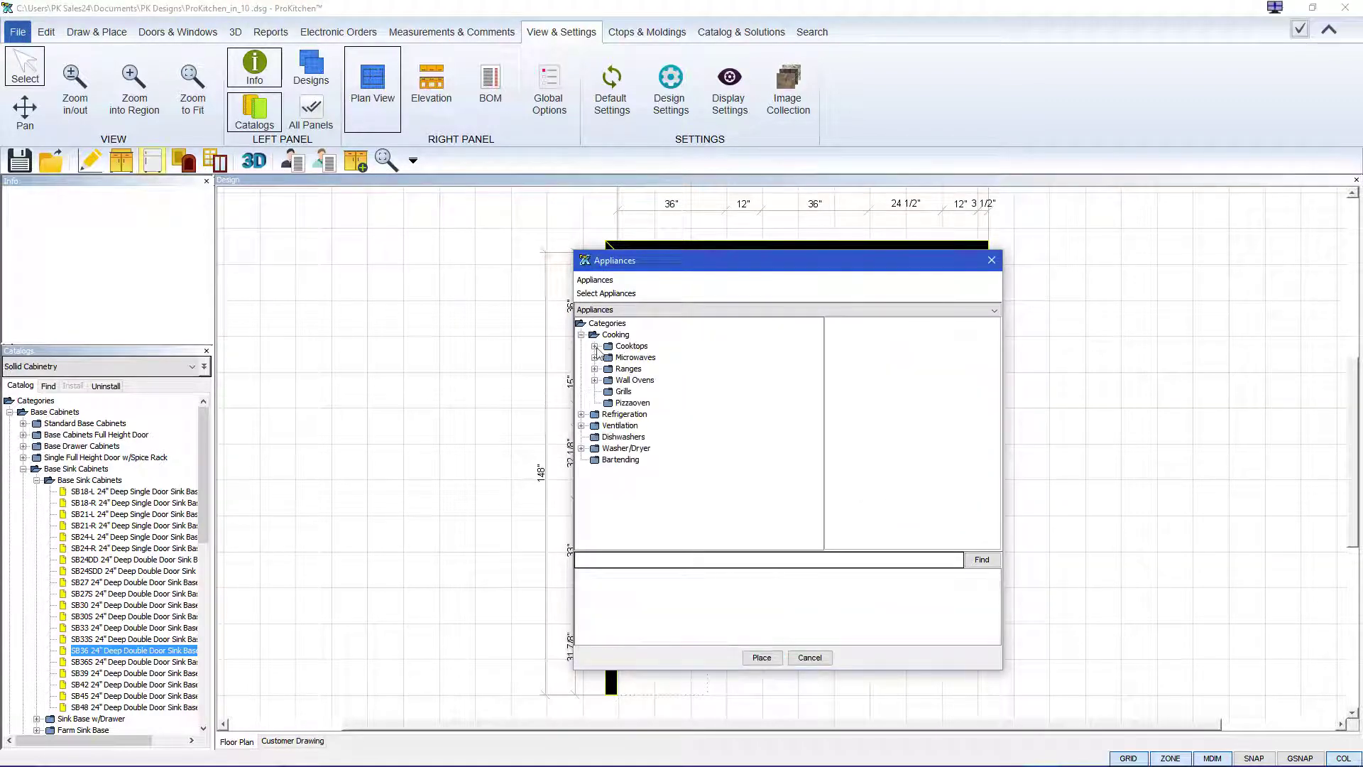
{"action": "left_click", "coordinate": [595, 369]}
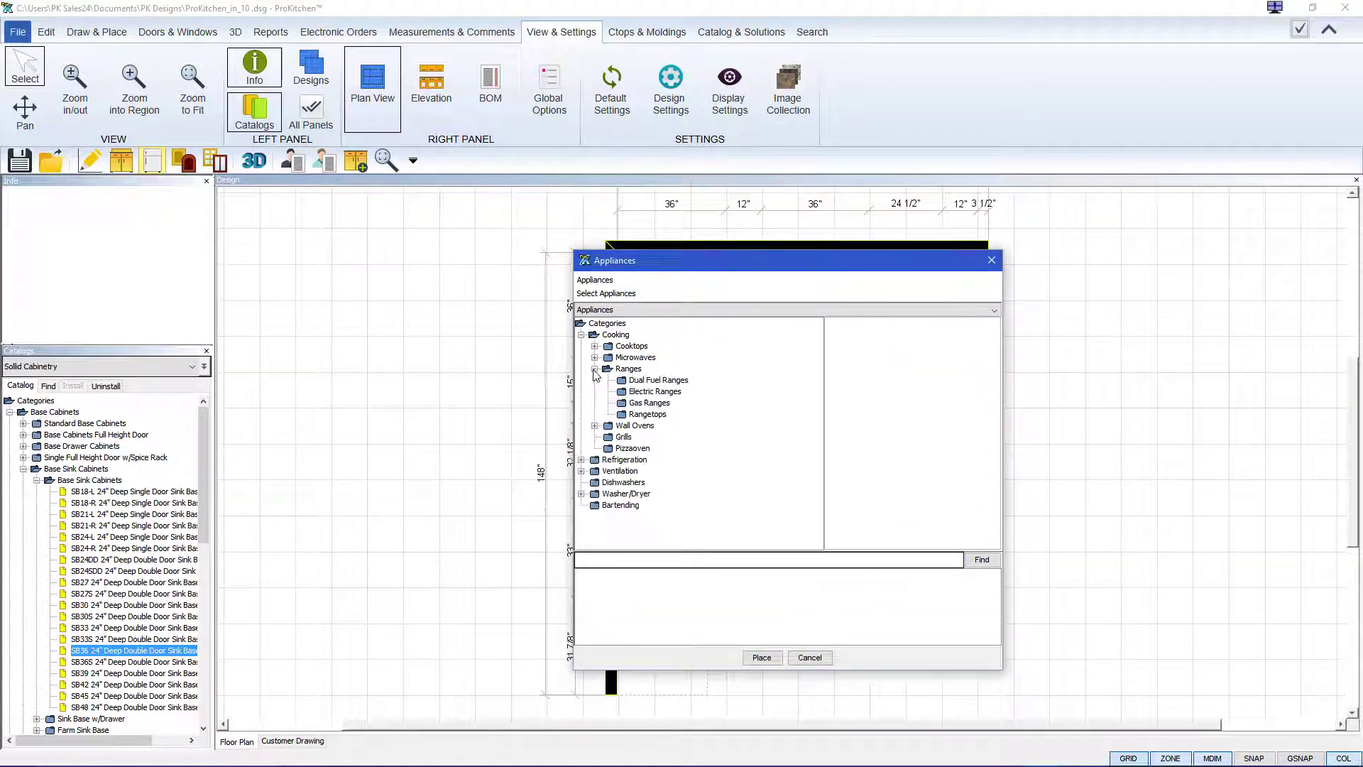
{"action": "left_click", "coordinate": [649, 403]}
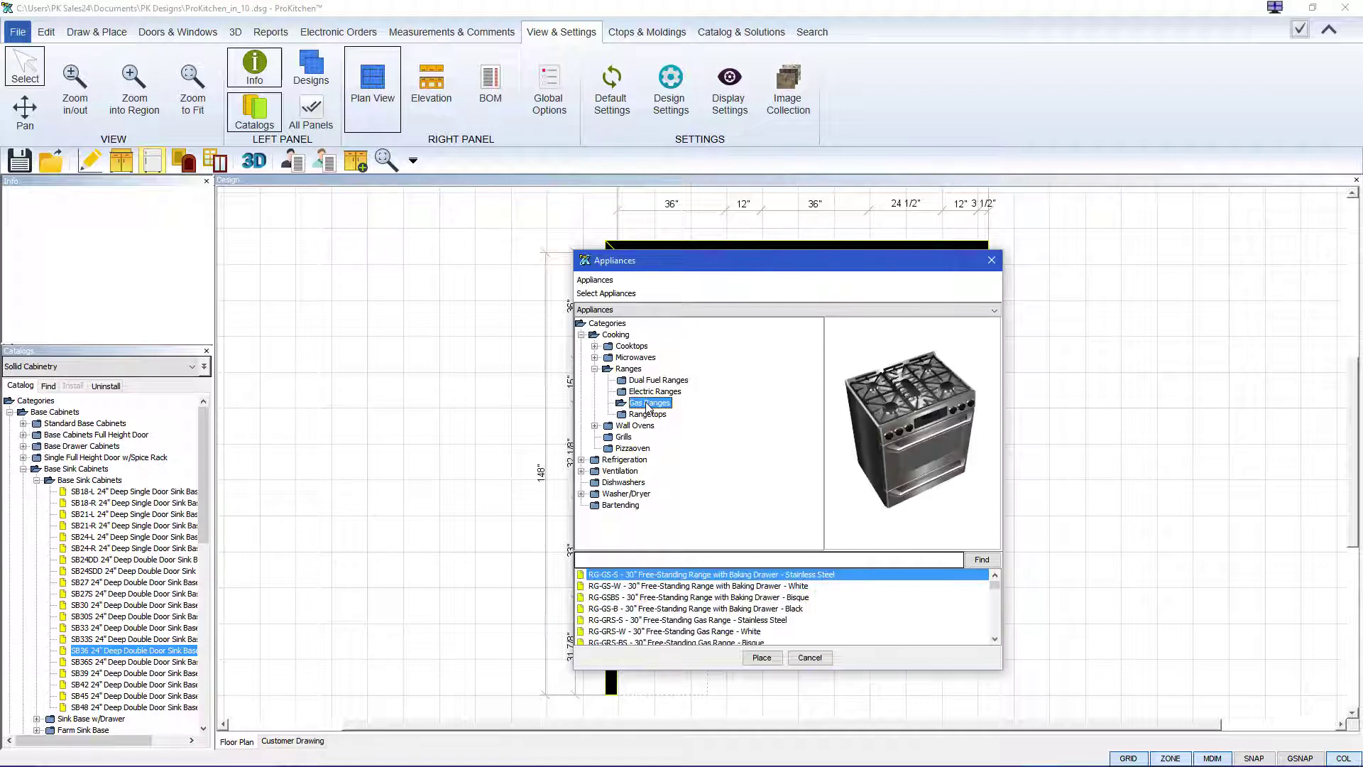
{"action": "left_click", "coordinate": [761, 658]}
{"action": "left_click", "coordinate": [669, 431]}
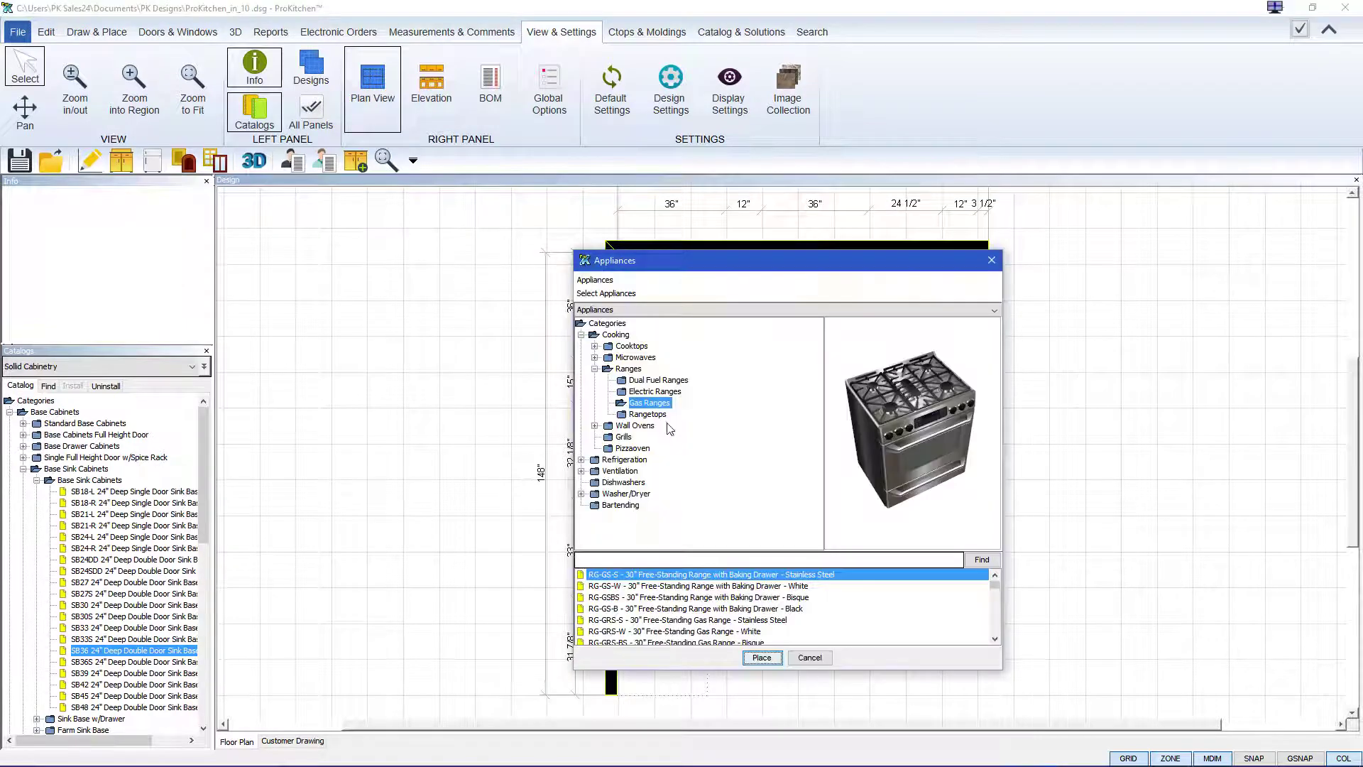
Place an RFG-TMWS-S top-freezer refrigerator on the left wall below B33
{"action": "left_click", "coordinate": [581, 346]}
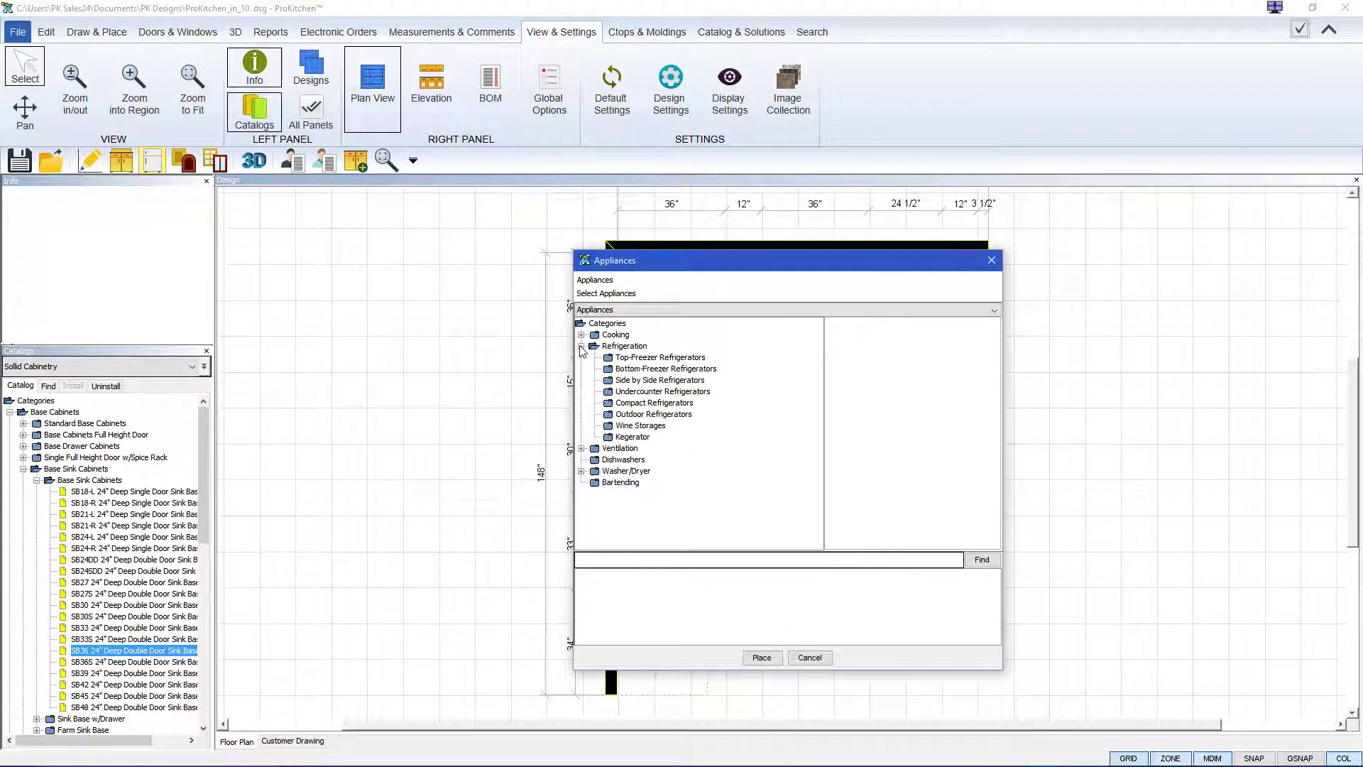
{"action": "left_click", "coordinate": [656, 358]}
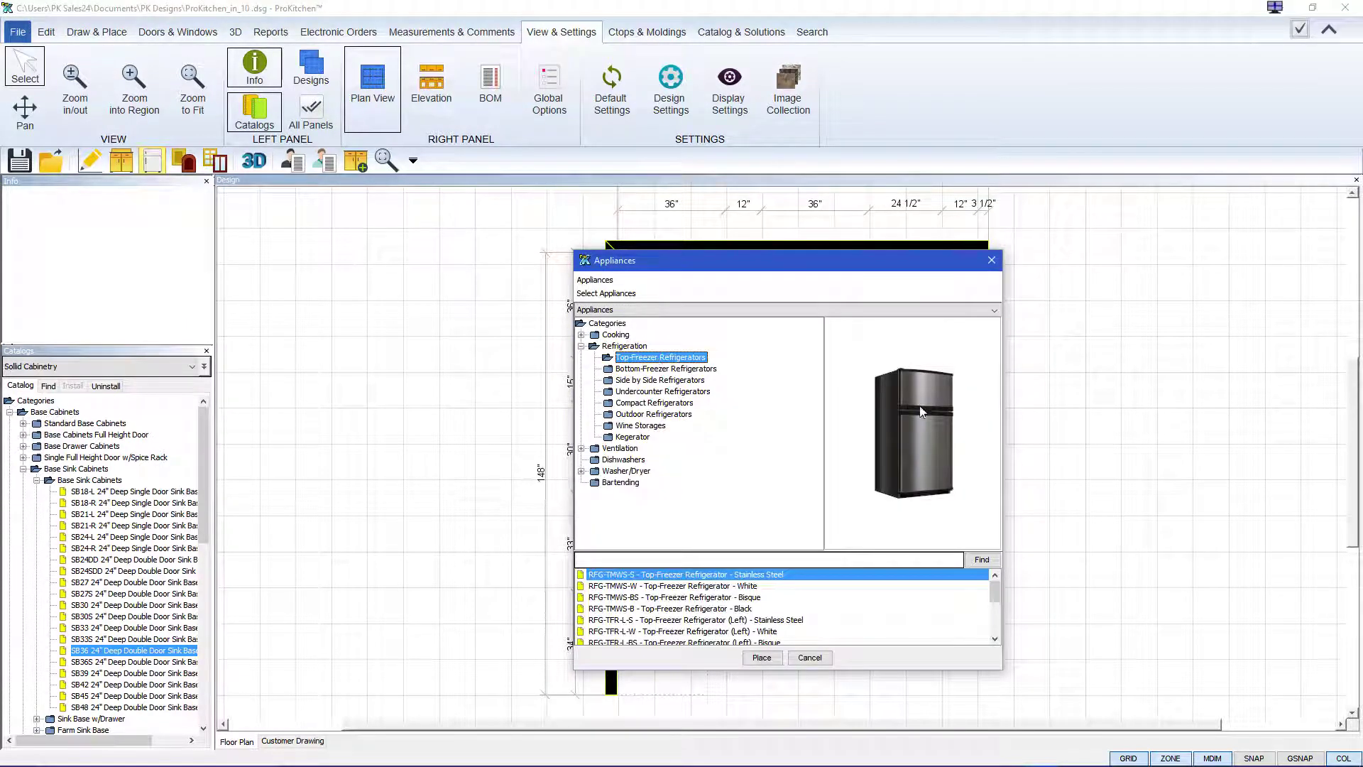
{"action": "left_click", "coordinate": [761, 657]}
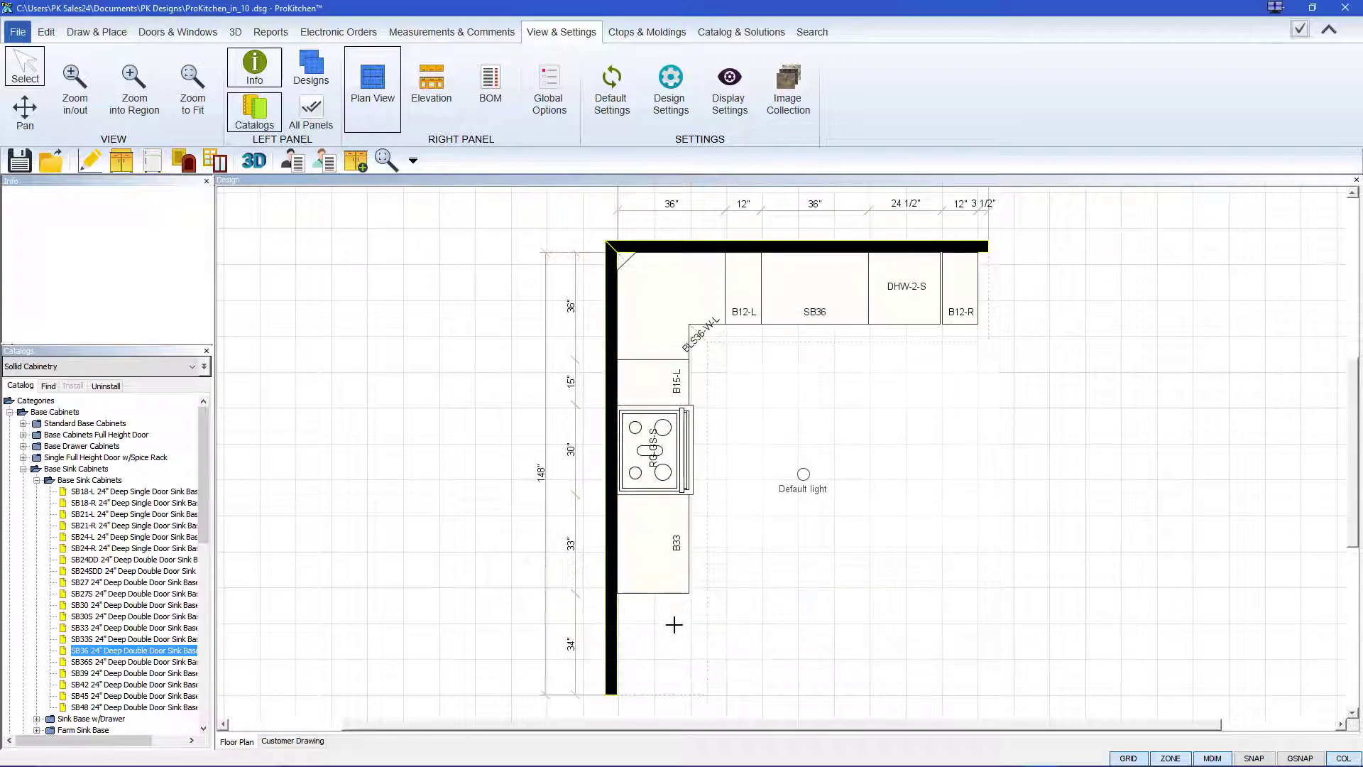
{"action": "left_click", "coordinate": [680, 598]}
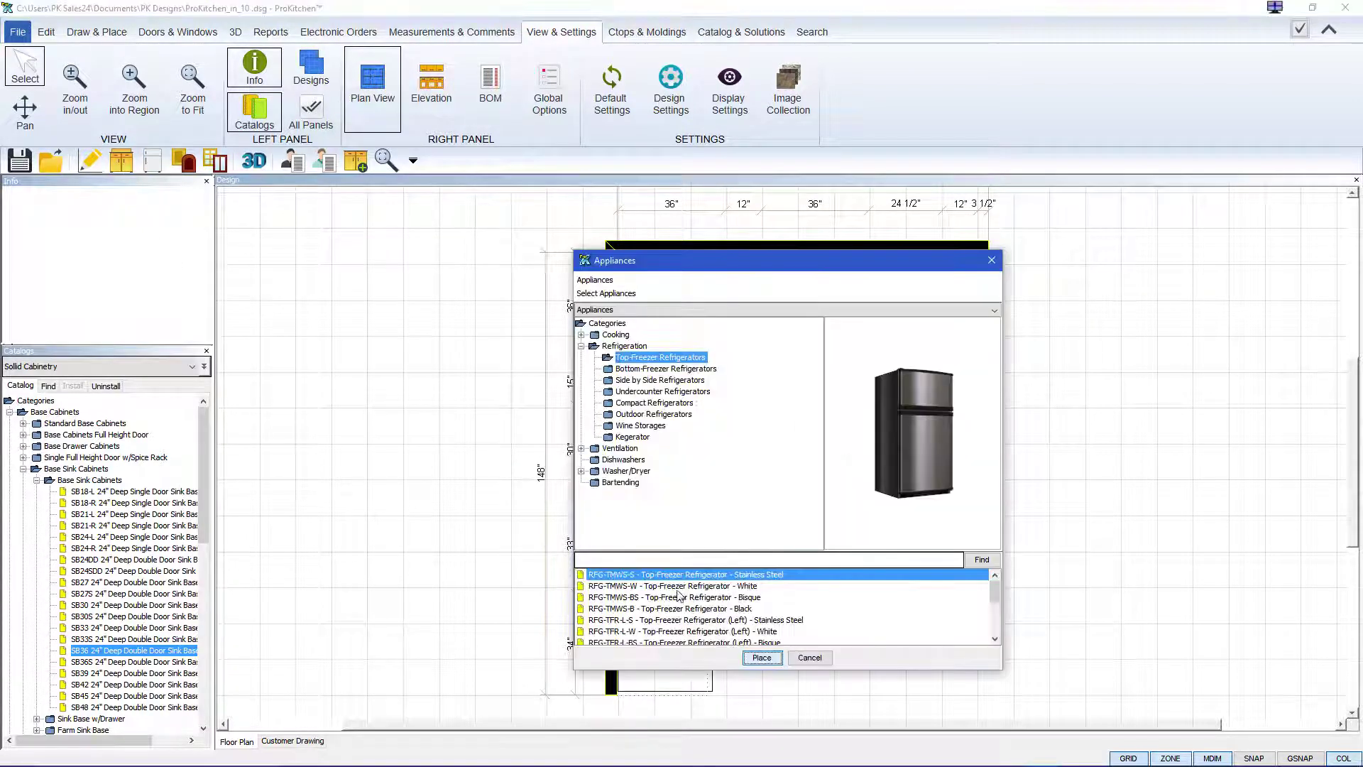
{"action": "left_click", "coordinate": [808, 658]}
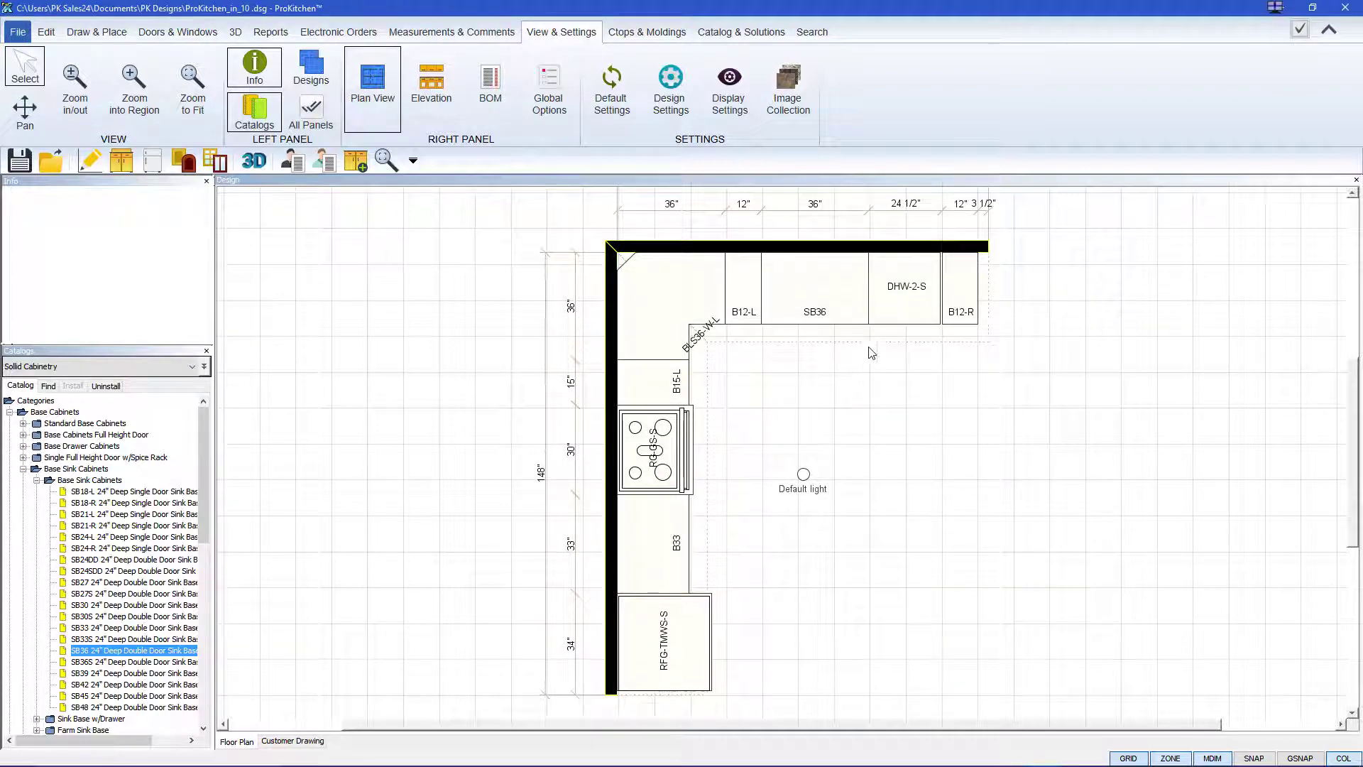
Place a 12"-deep WCD2430-SH-L diagonal corner wall cabinet where the walls meet
{"action": "left_click", "coordinate": [959, 295]}
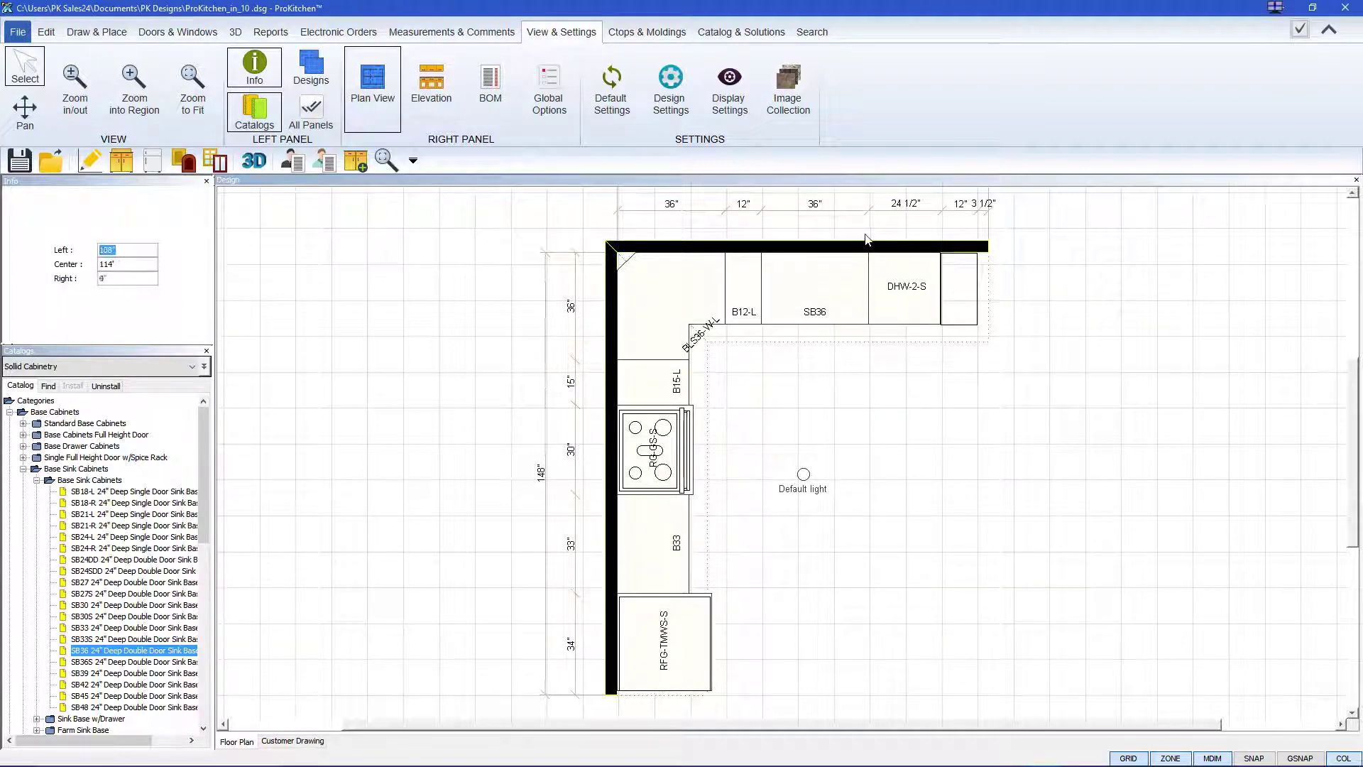
{"action": "left_click", "coordinate": [9, 412]}
{"action": "left_click", "coordinate": [9, 423]}
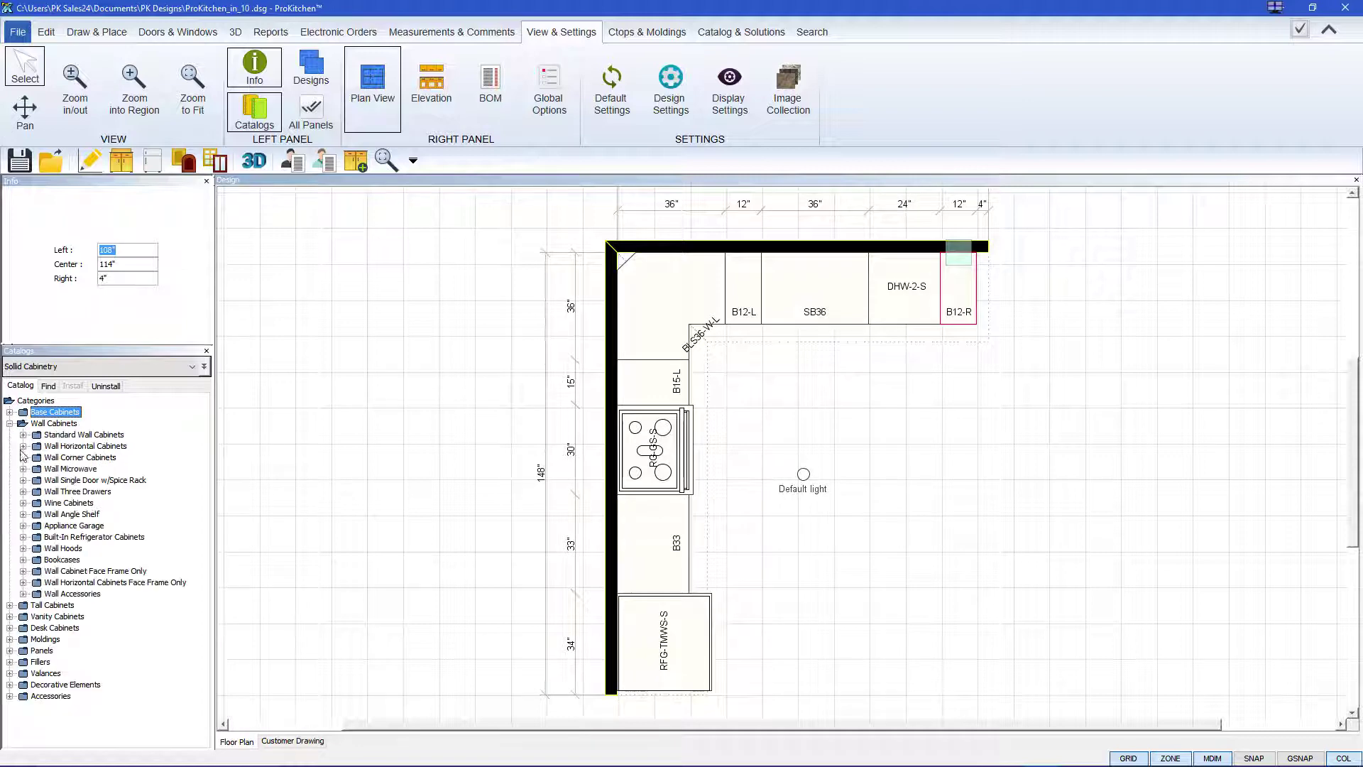
{"action": "left_click", "coordinate": [23, 457]}
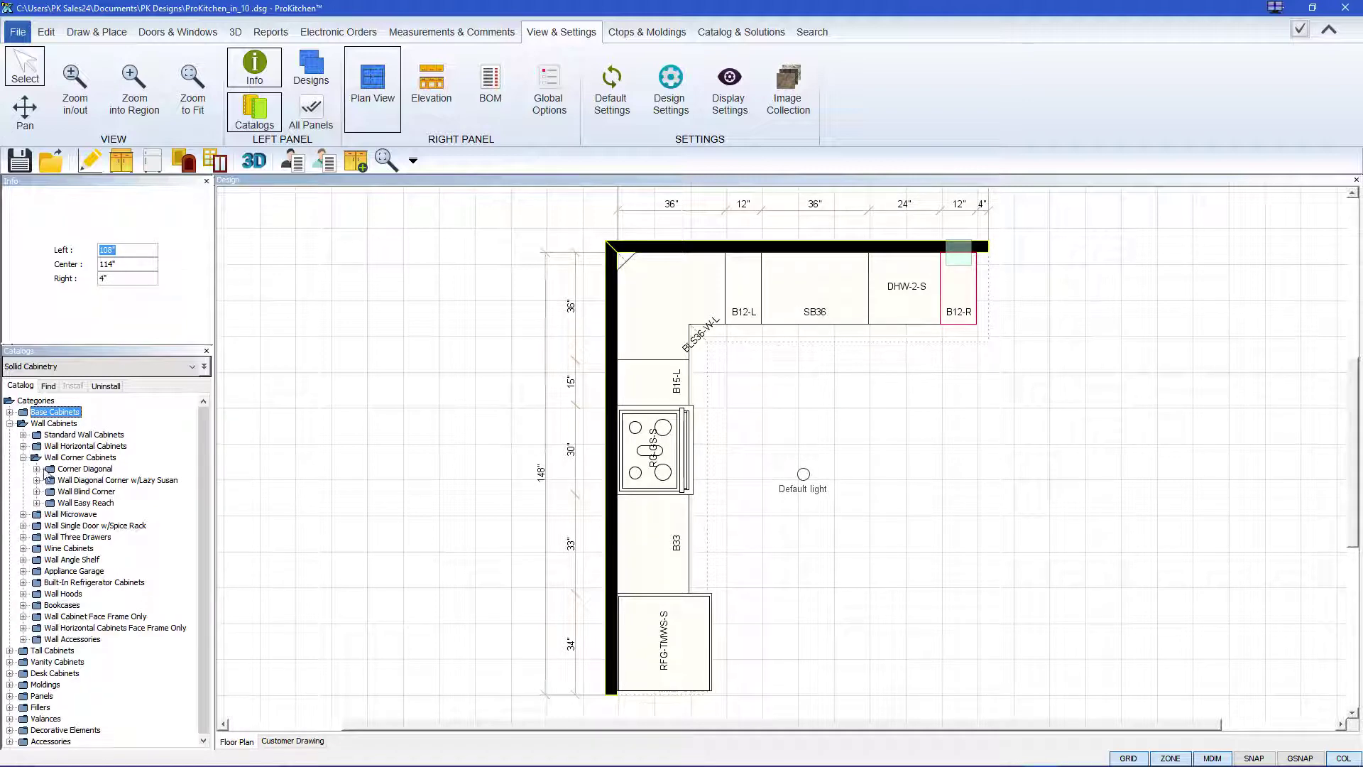
{"action": "left_click", "coordinate": [36, 469]}
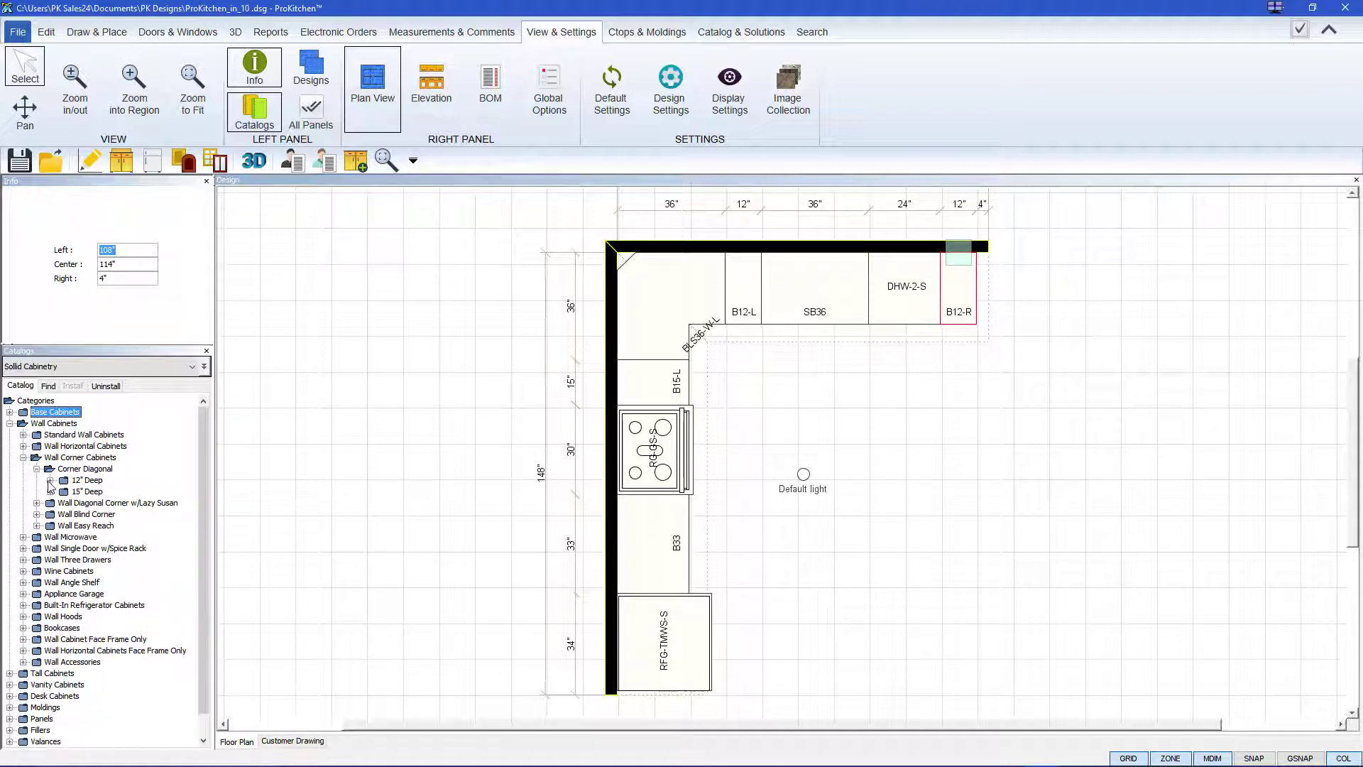
{"action": "left_click", "coordinate": [49, 481]}
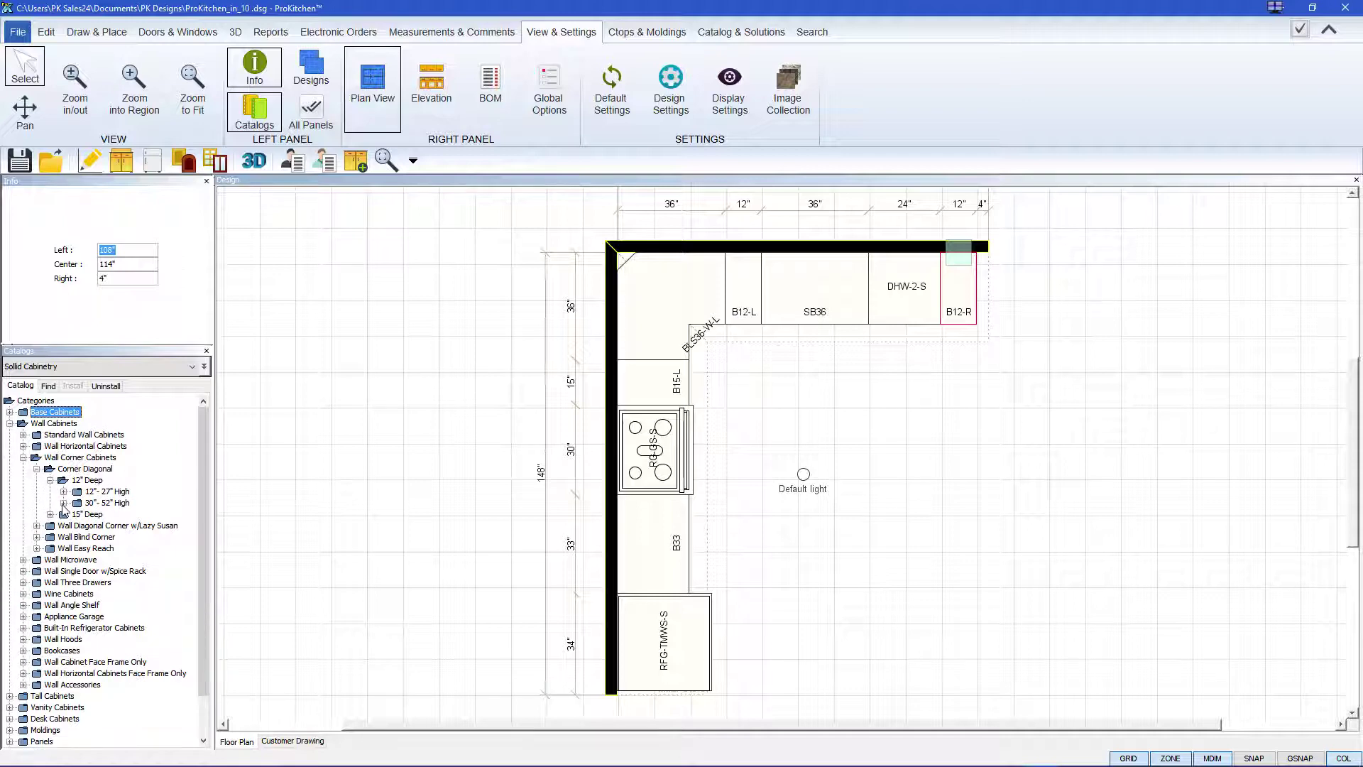
{"action": "left_click", "coordinate": [64, 504]}
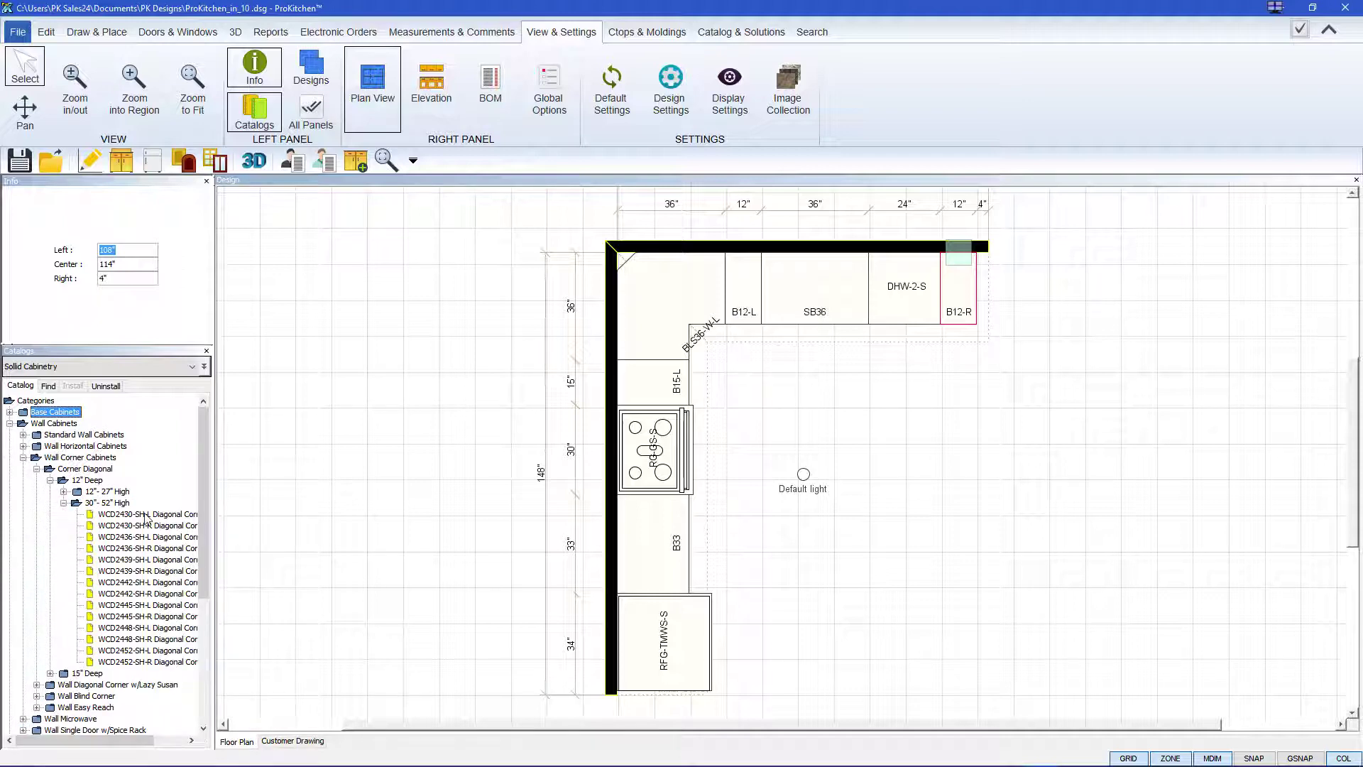
{"action": "left_click_drag", "start_coordinate": [145, 516], "coordinate": [676, 289]}
Place 30"-high wall cabinets: W2430DD, W3630 on the top wall; W2730, W3330 on the left wall
{"action": "left_click", "coordinate": [64, 502]}
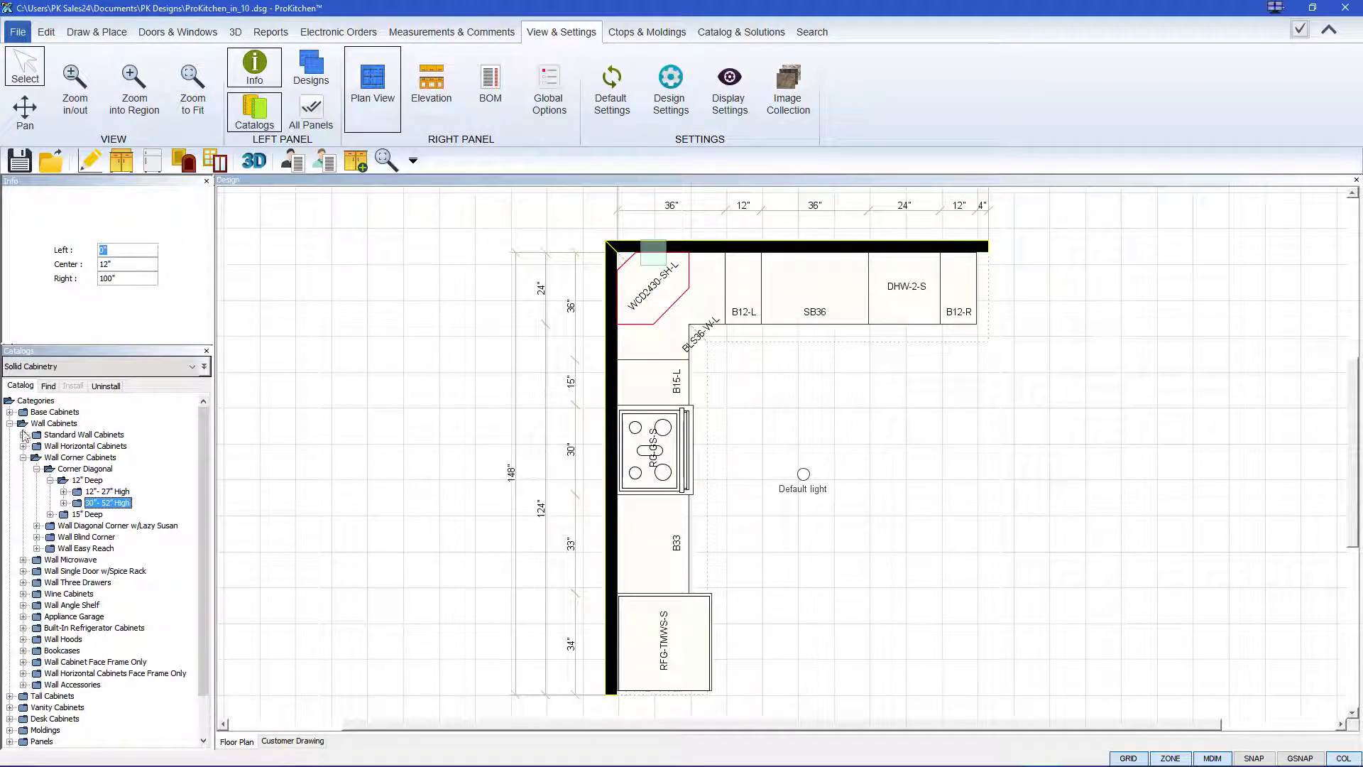
{"action": "left_click", "coordinate": [10, 423]}
{"action": "left_click", "coordinate": [10, 423]}
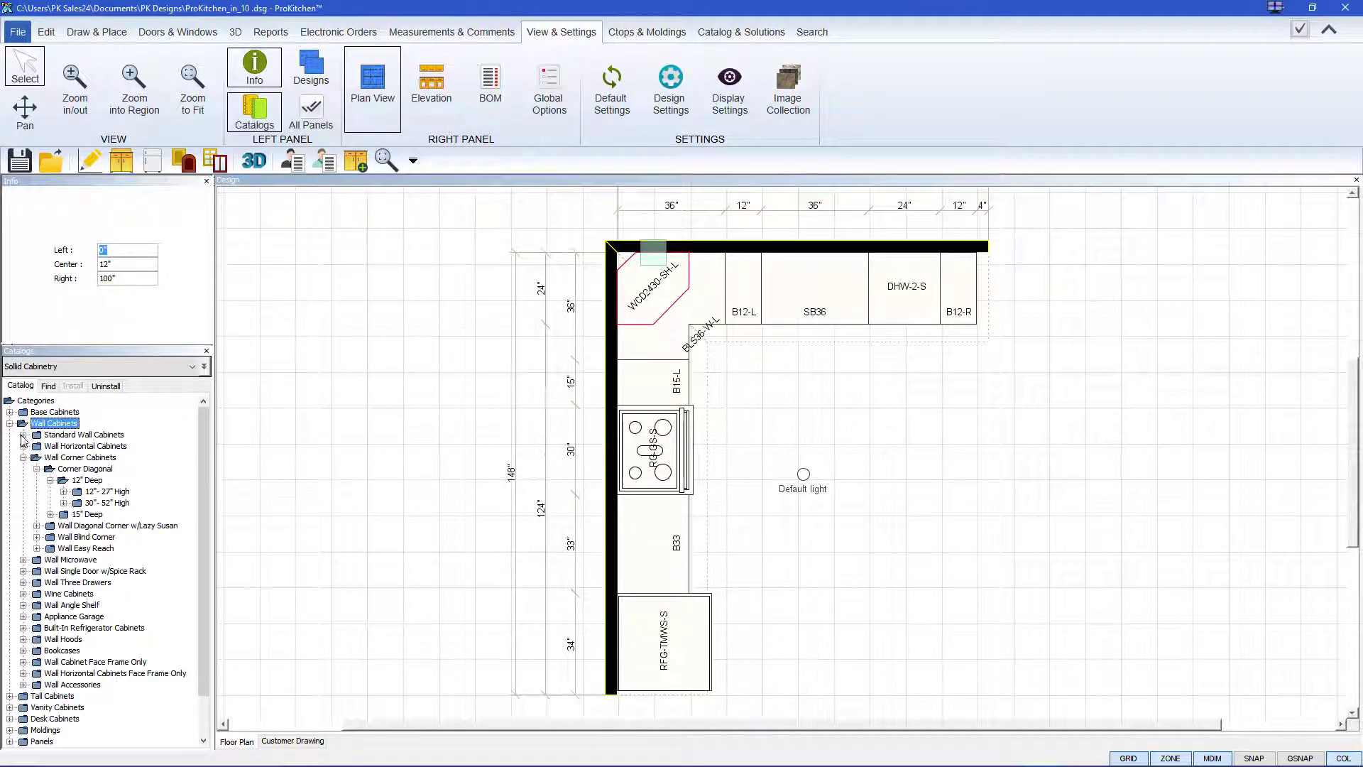
{"action": "left_click", "coordinate": [23, 434]}
{"action": "left_click", "coordinate": [36, 446]}
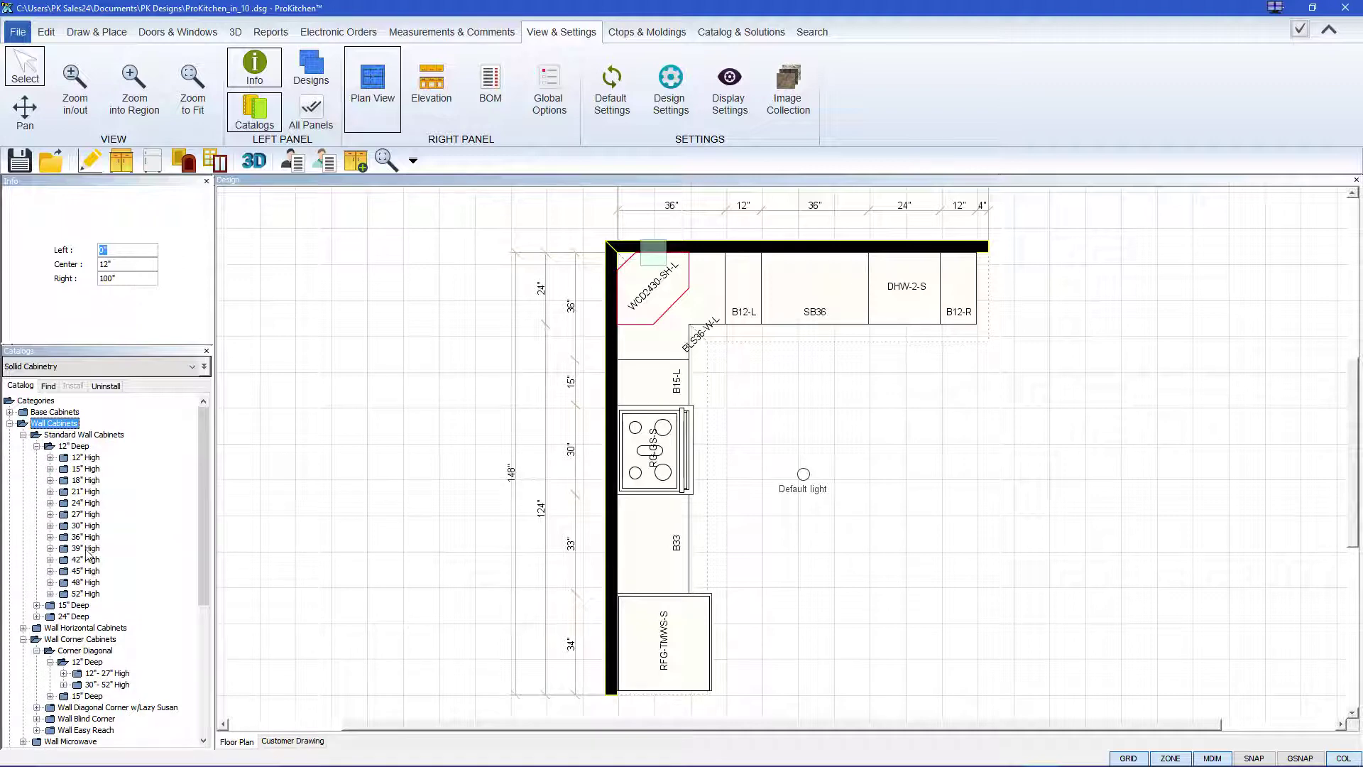
{"action": "left_click", "coordinate": [49, 526]}
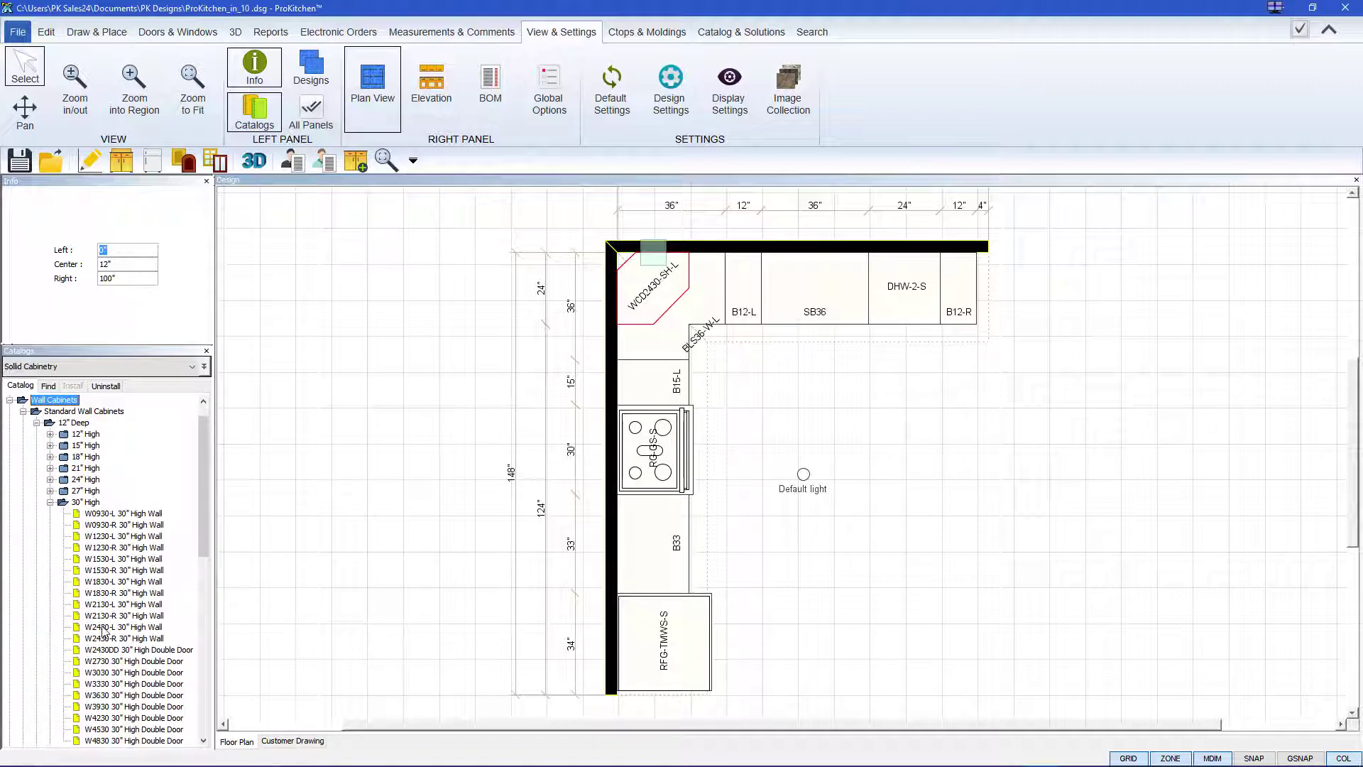
{"action": "left_click_drag", "start_coordinate": [100, 650], "coordinate": [707, 267]}
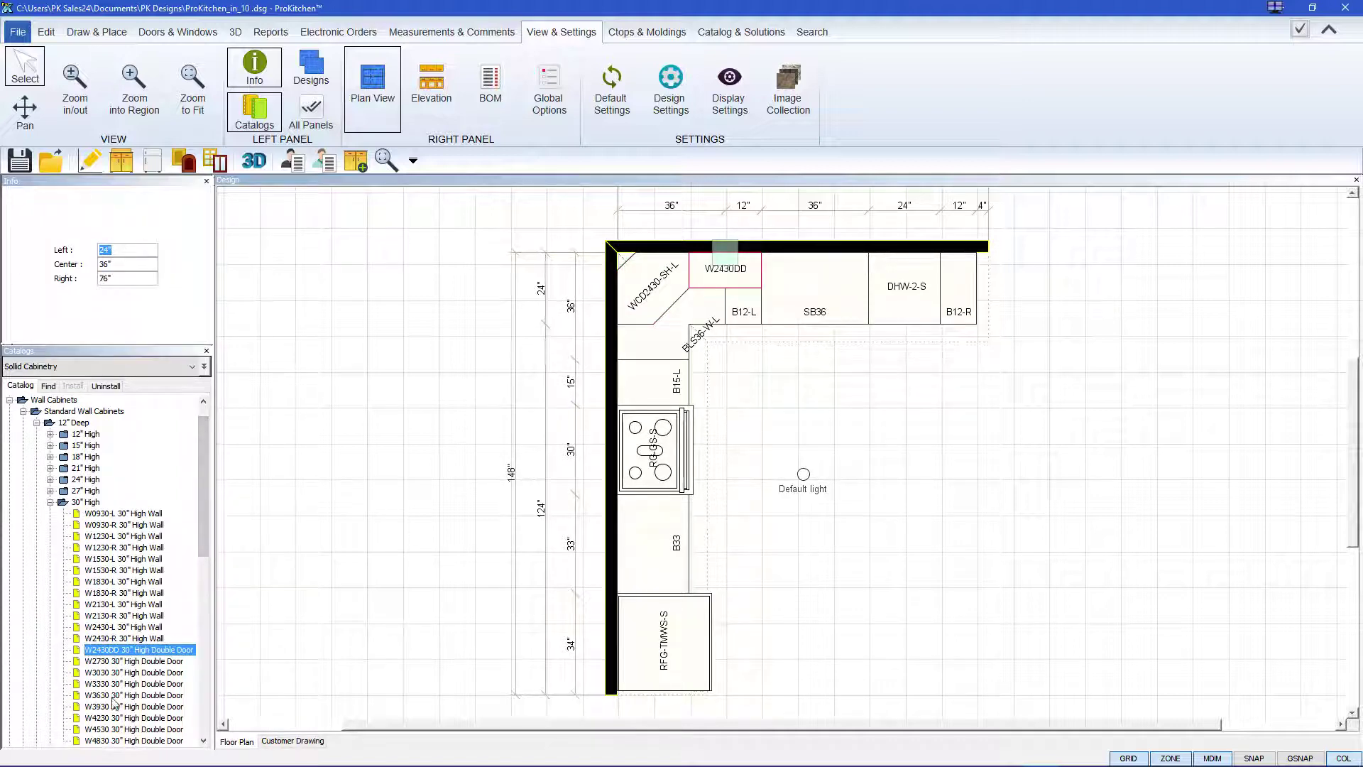
{"action": "left_click_drag", "start_coordinate": [110, 695], "coordinate": [882, 274]}
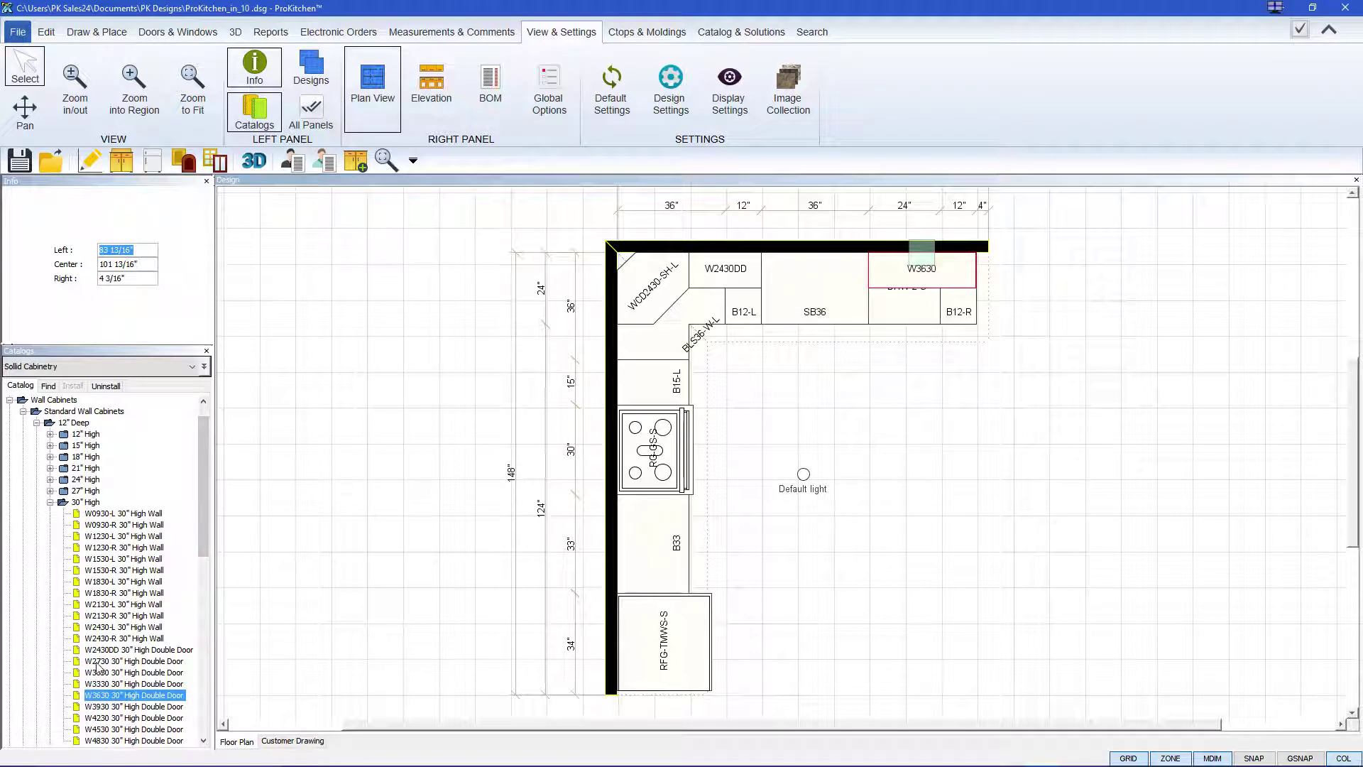
{"action": "left_click_drag", "start_coordinate": [98, 662], "coordinate": [641, 344]}
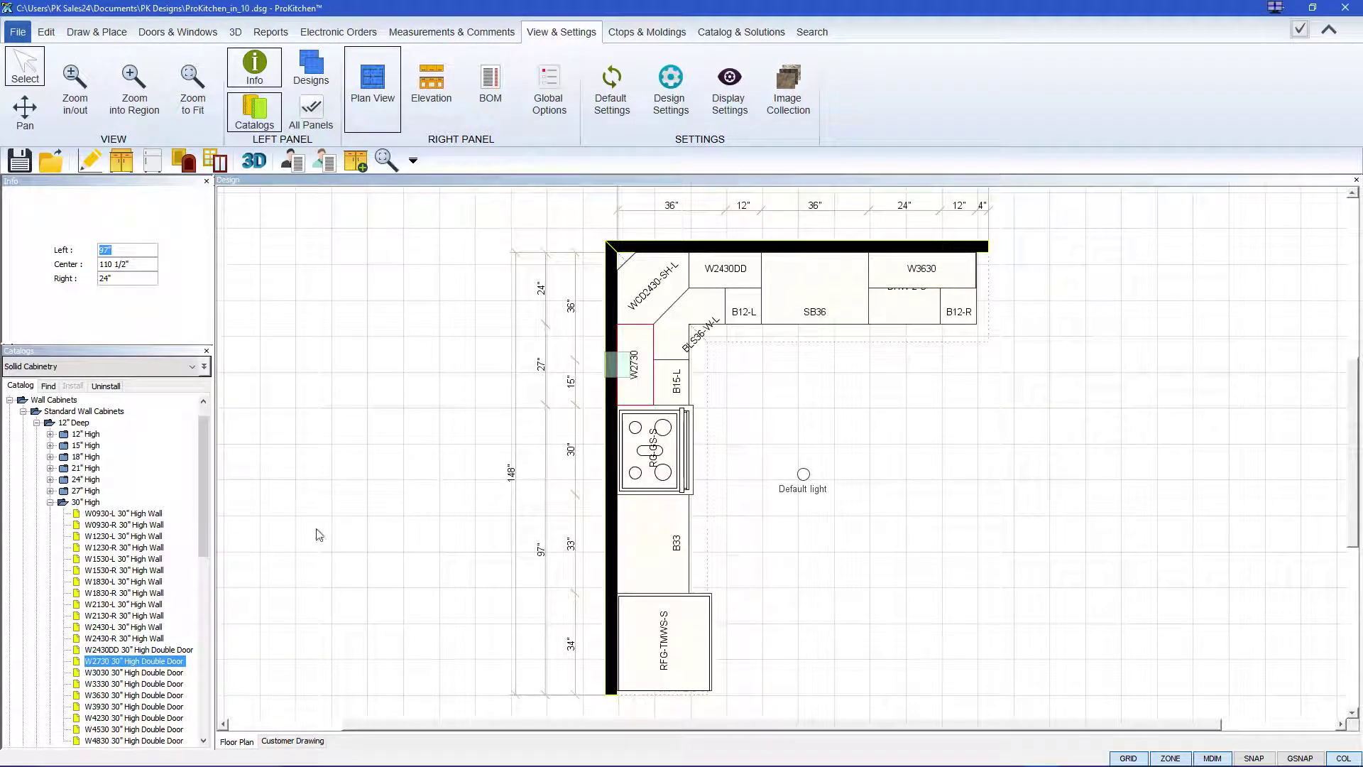
{"action": "left_click_drag", "start_coordinate": [96, 684], "coordinate": [642, 550]}
{"action": "left_click", "coordinate": [636, 552]}
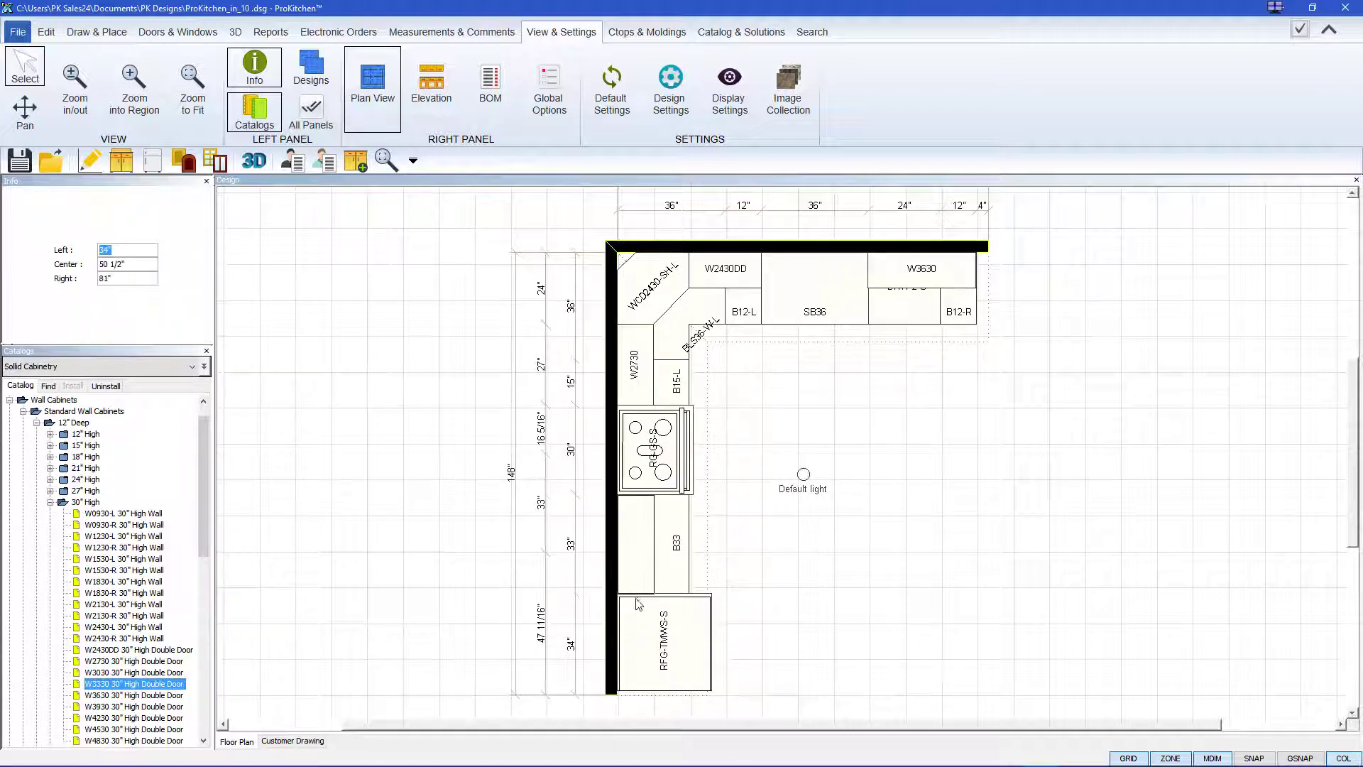
Add 12"-high W3012 above the range and W3312 above the refrigerator
{"action": "left_click", "coordinate": [50, 502]}
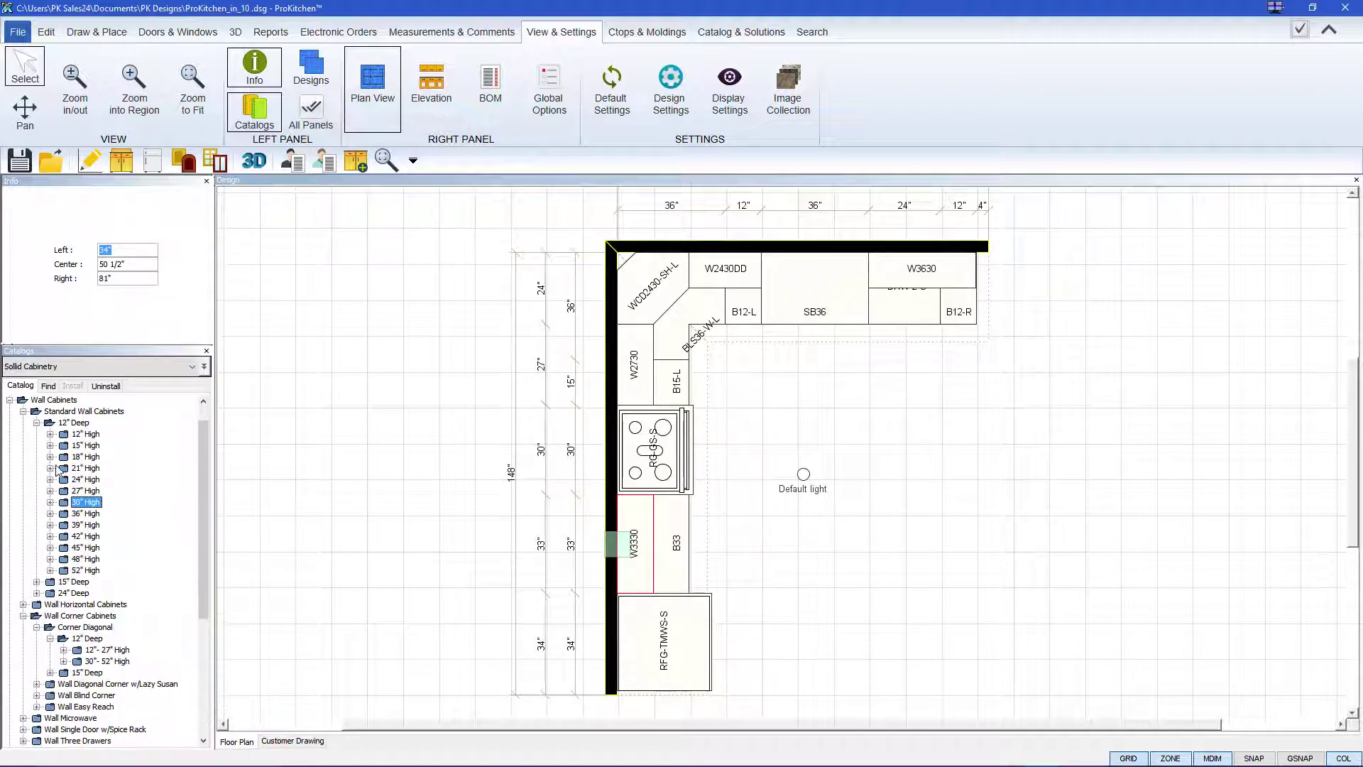
{"action": "left_click", "coordinate": [50, 435]}
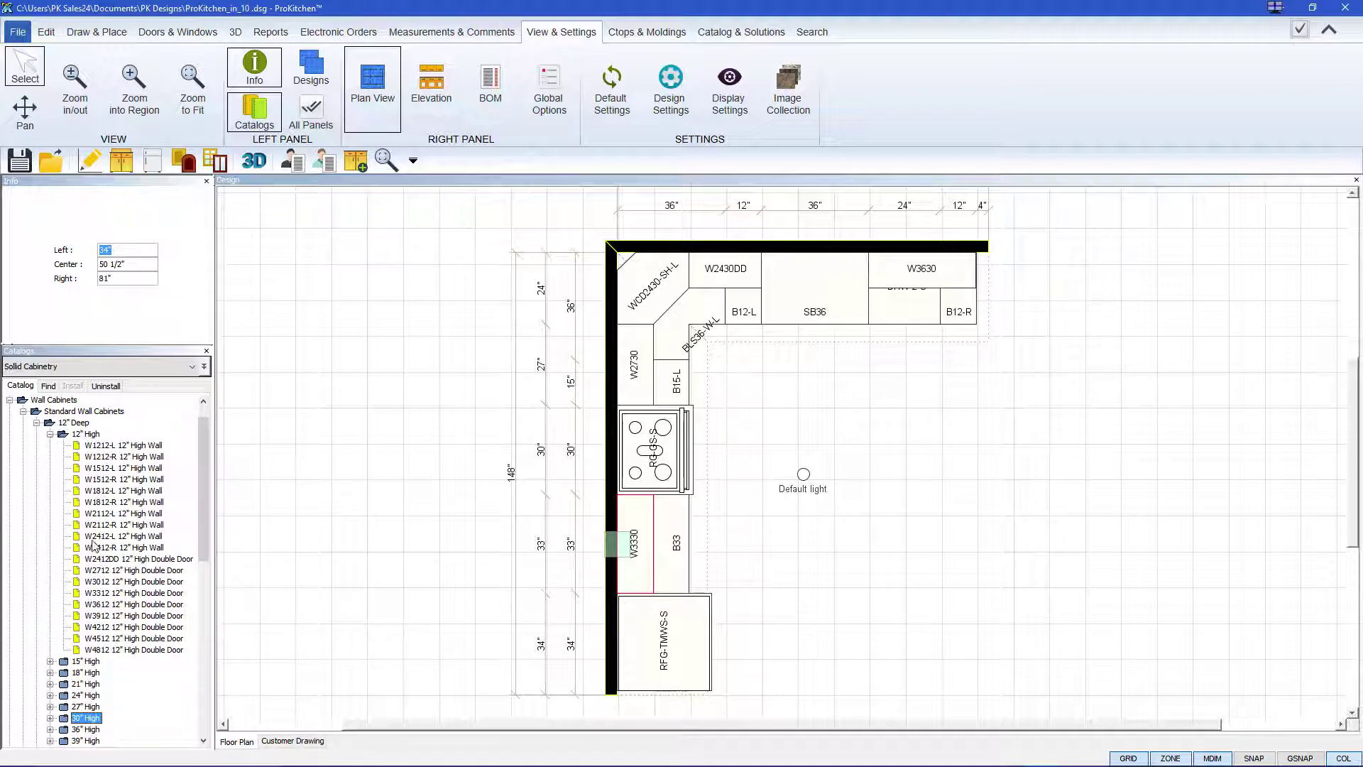
{"action": "left_click", "coordinate": [102, 582]}
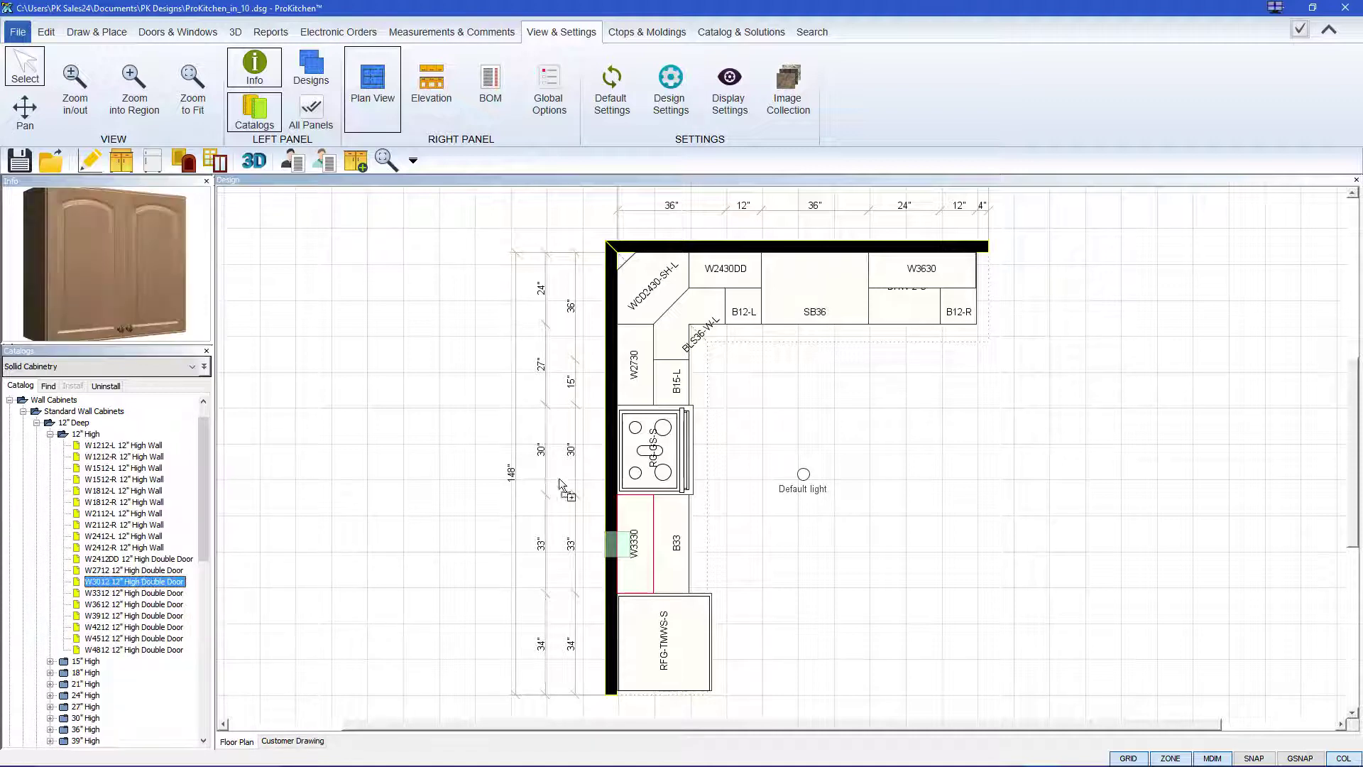
{"action": "left_click", "coordinate": [629, 433]}
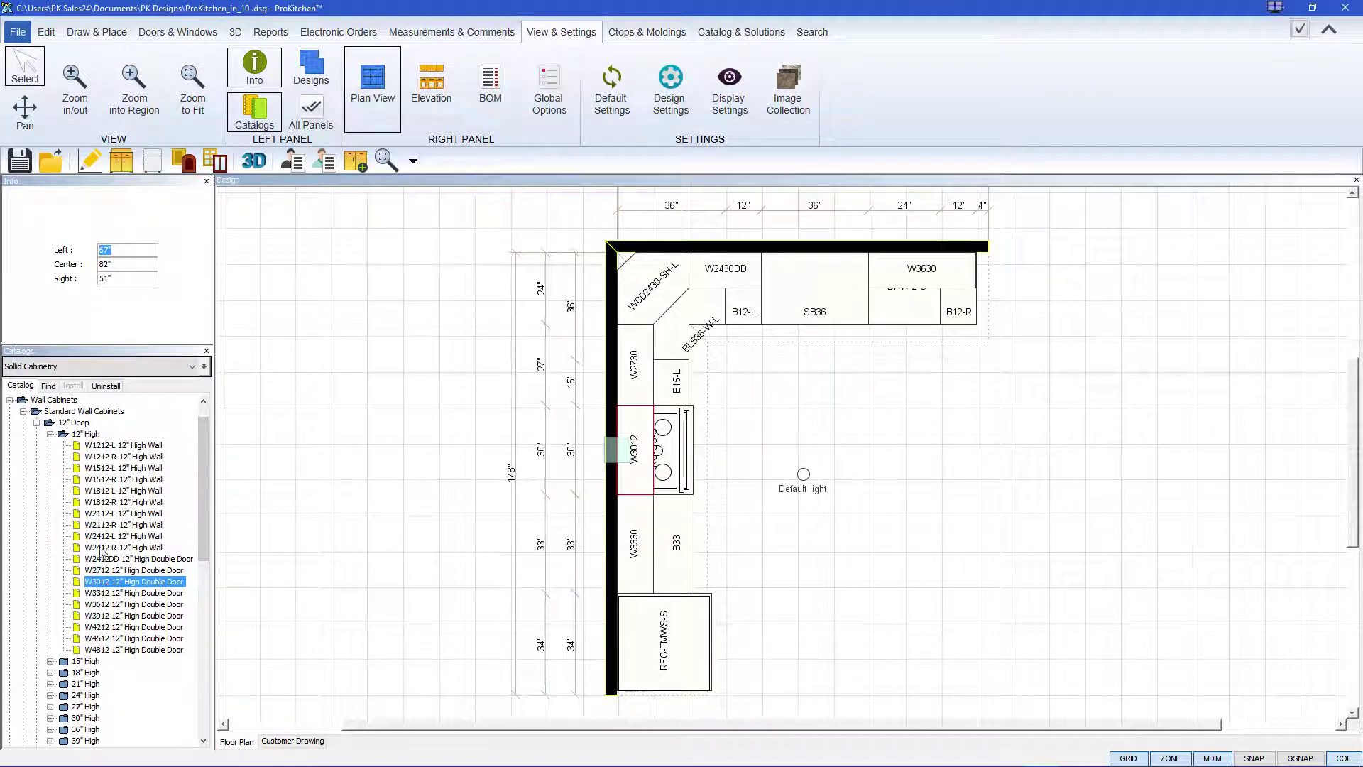
{"action": "left_click", "coordinate": [102, 593]}
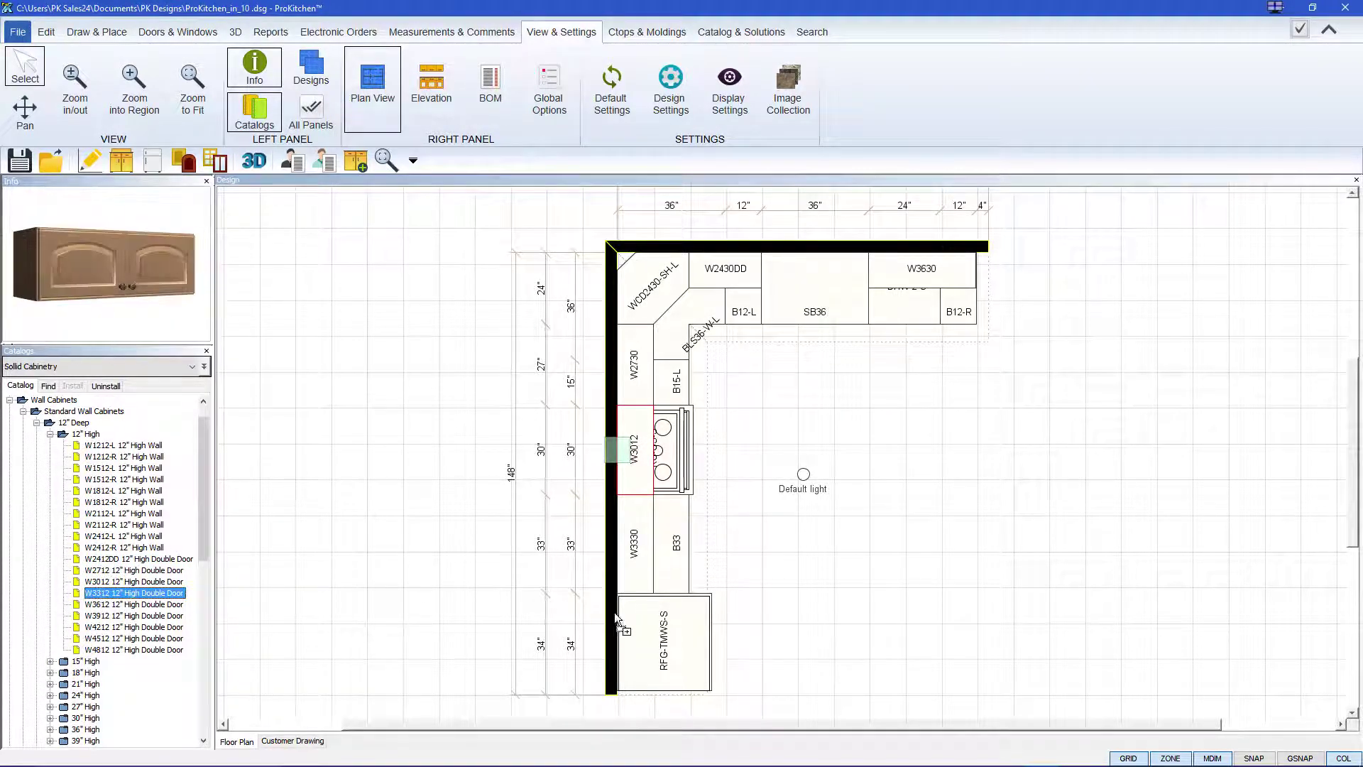
{"action": "left_click", "coordinate": [629, 615]}
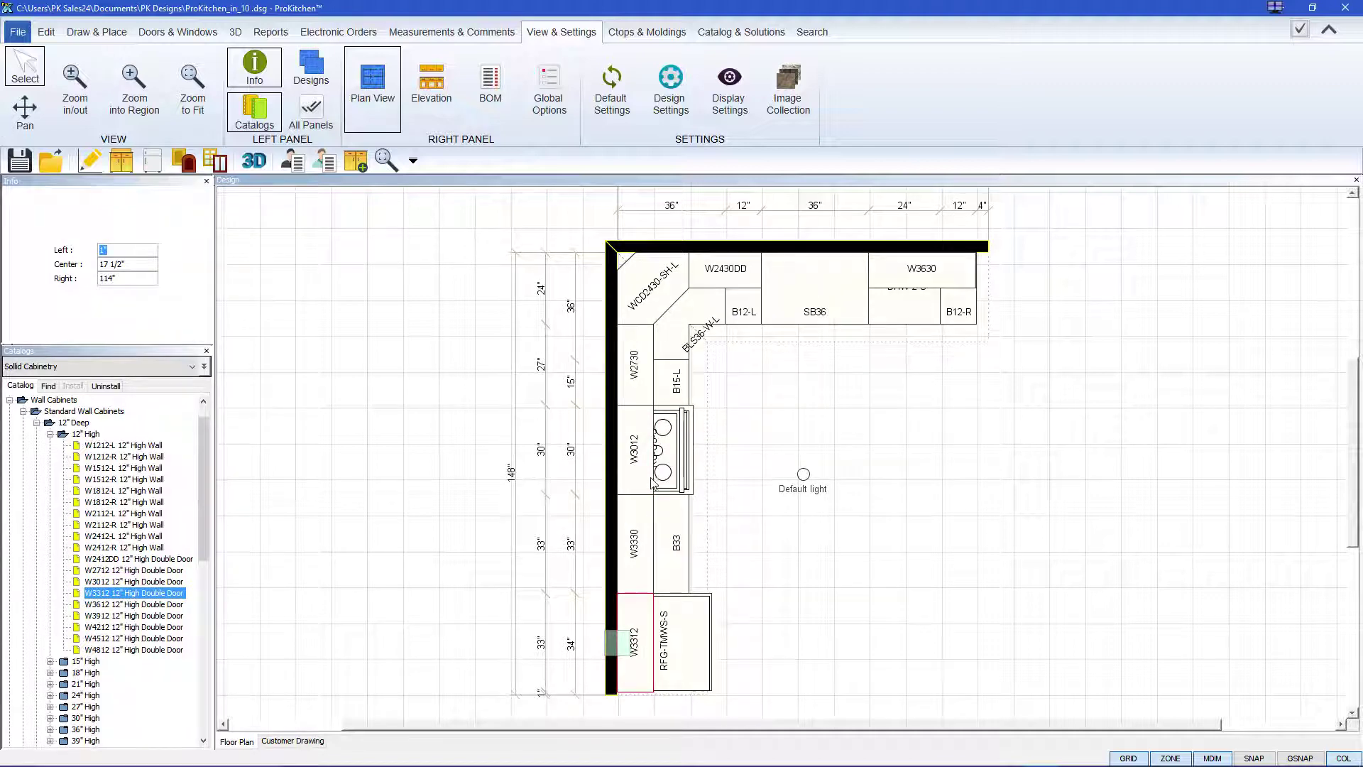
Create elevations of the left wall (L1) and top wall (L2), returning to the L1 view
{"action": "left_click", "coordinate": [721, 247]}
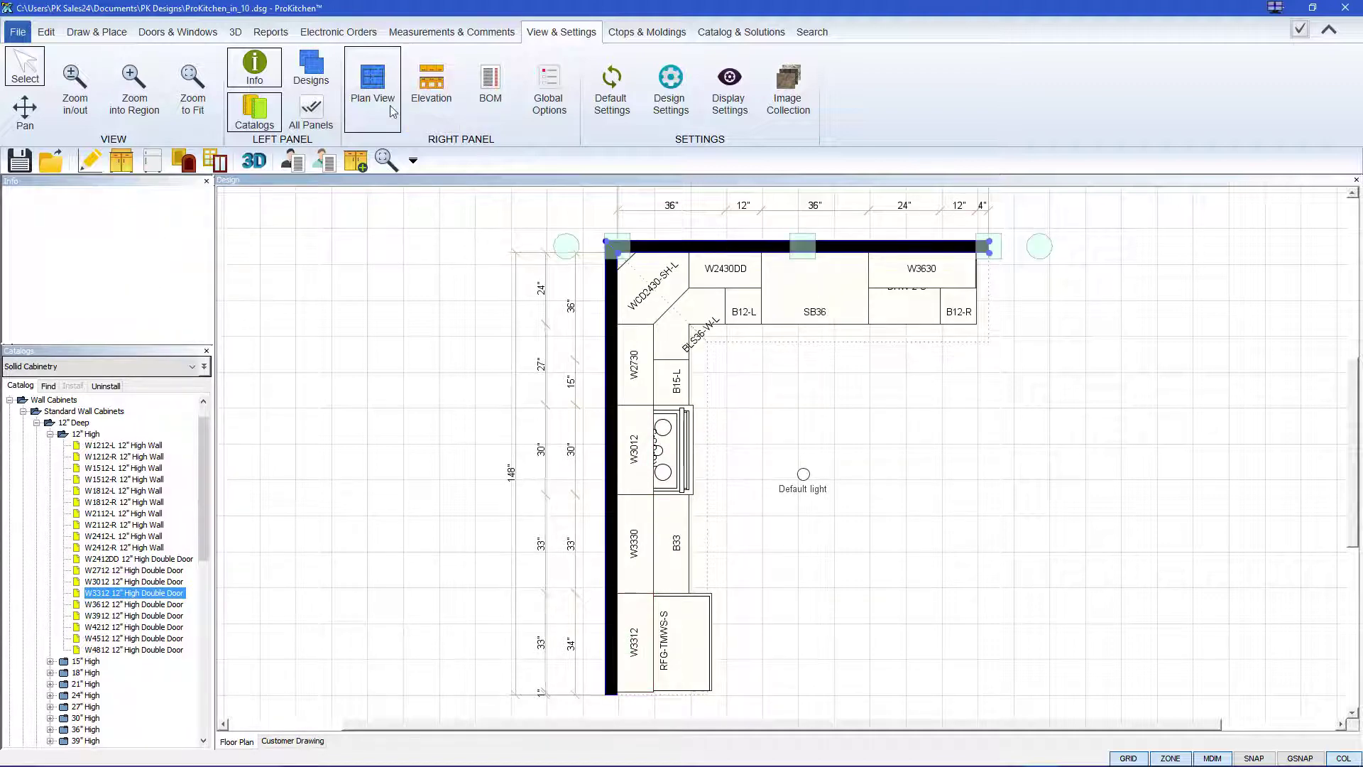
{"action": "left_click", "coordinate": [615, 442]}
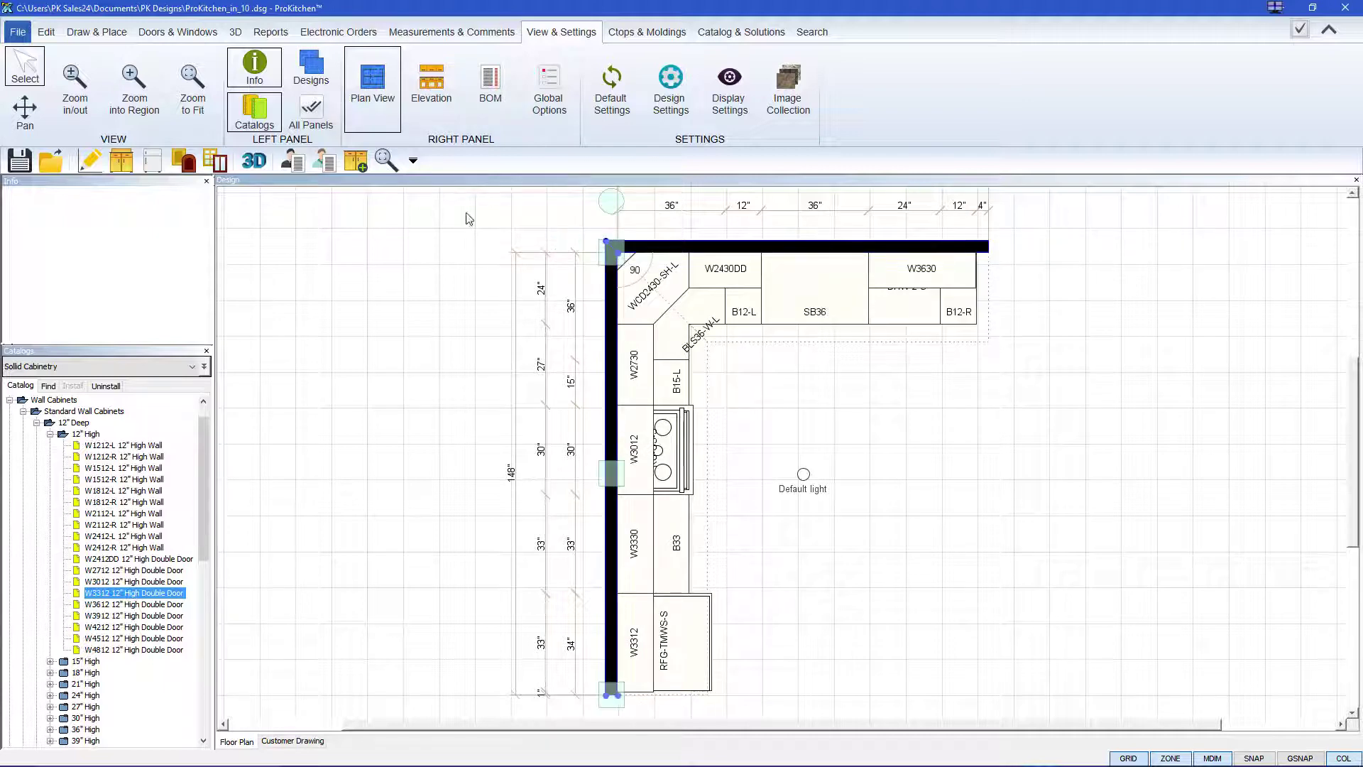
{"action": "left_click", "coordinate": [430, 90]}
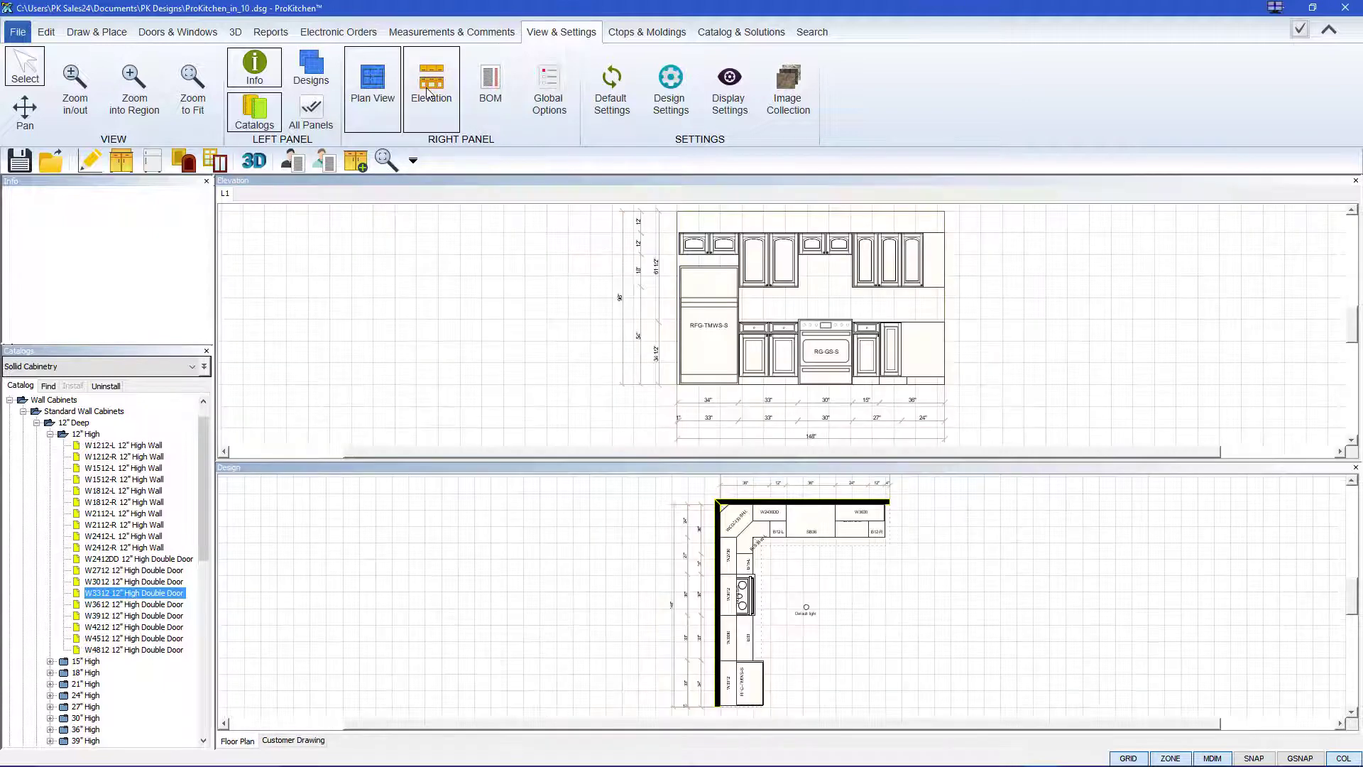
{"action": "left_click", "coordinate": [800, 506]}
{"action": "left_click", "coordinate": [435, 78]}
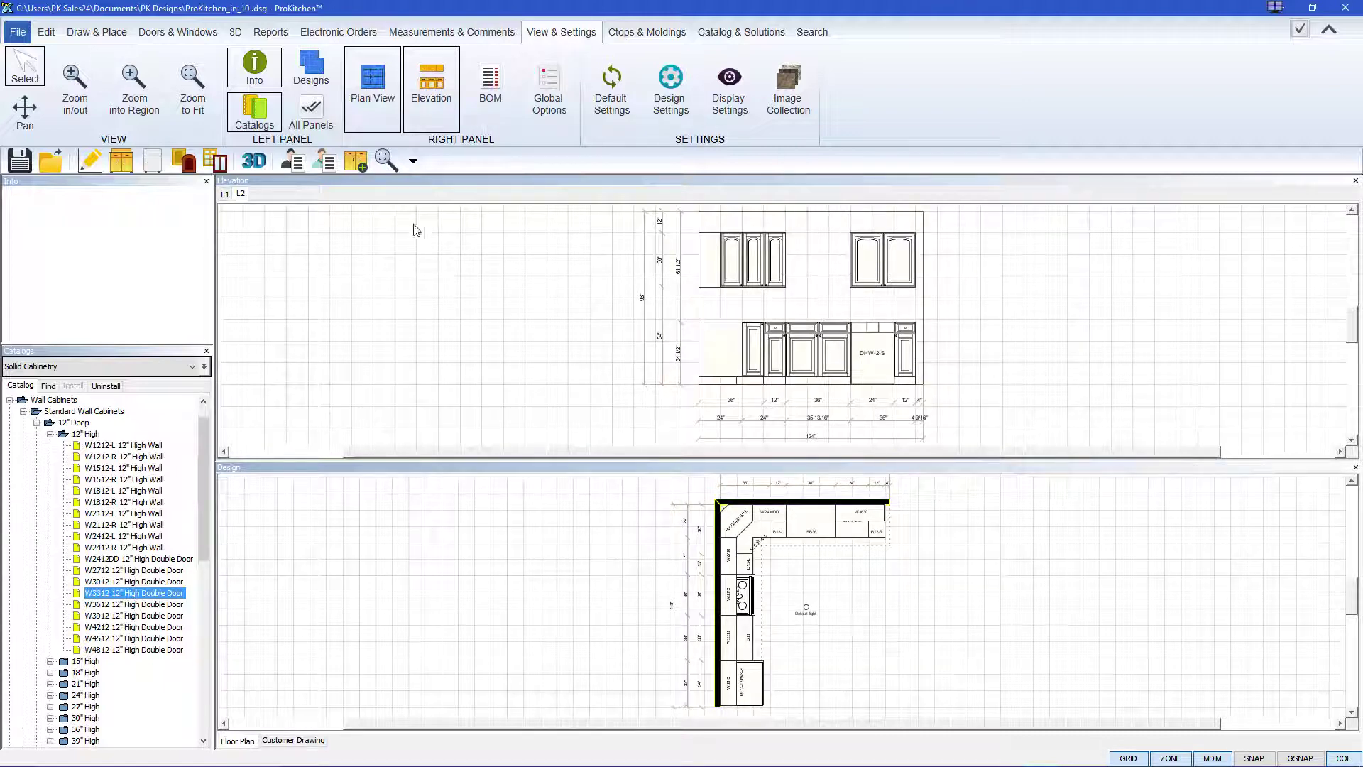
{"action": "left_click", "coordinate": [224, 195]}
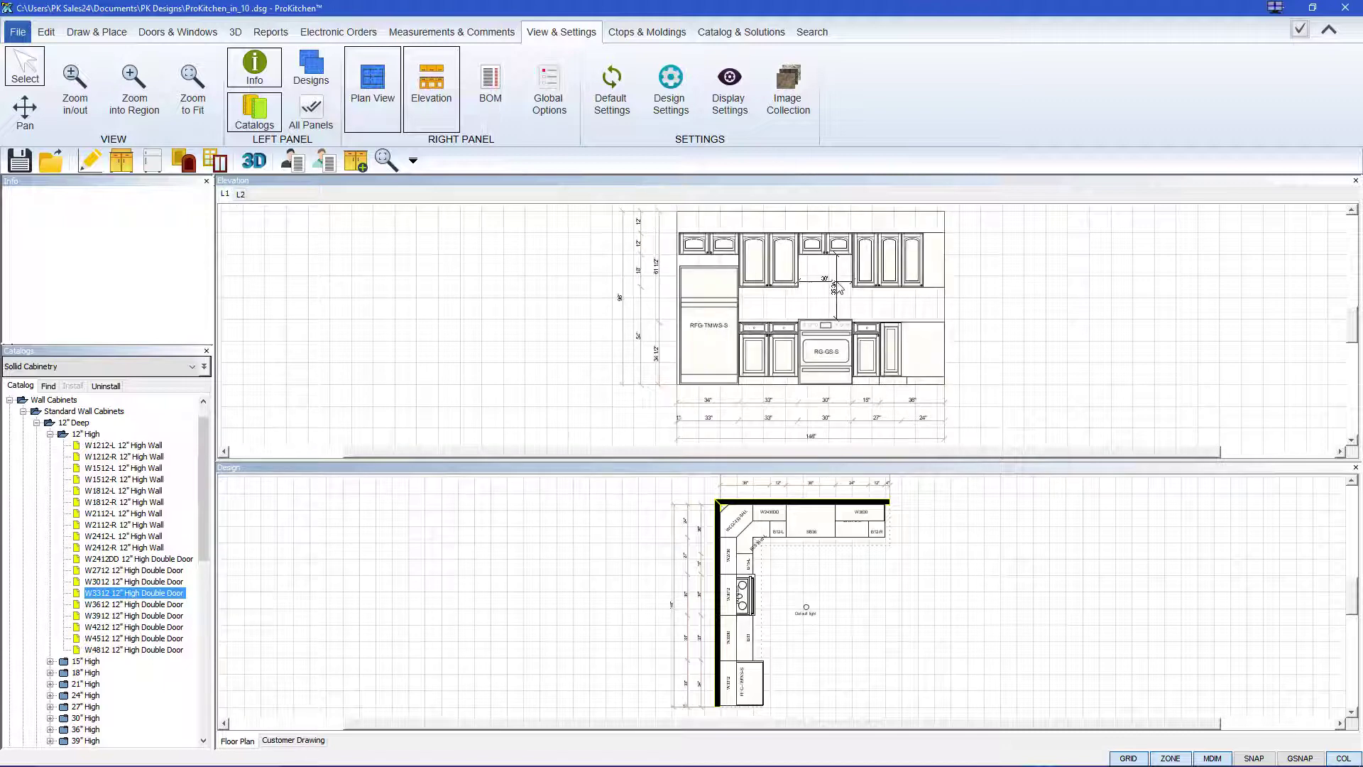
{"action": "left_click", "coordinate": [10, 400]}
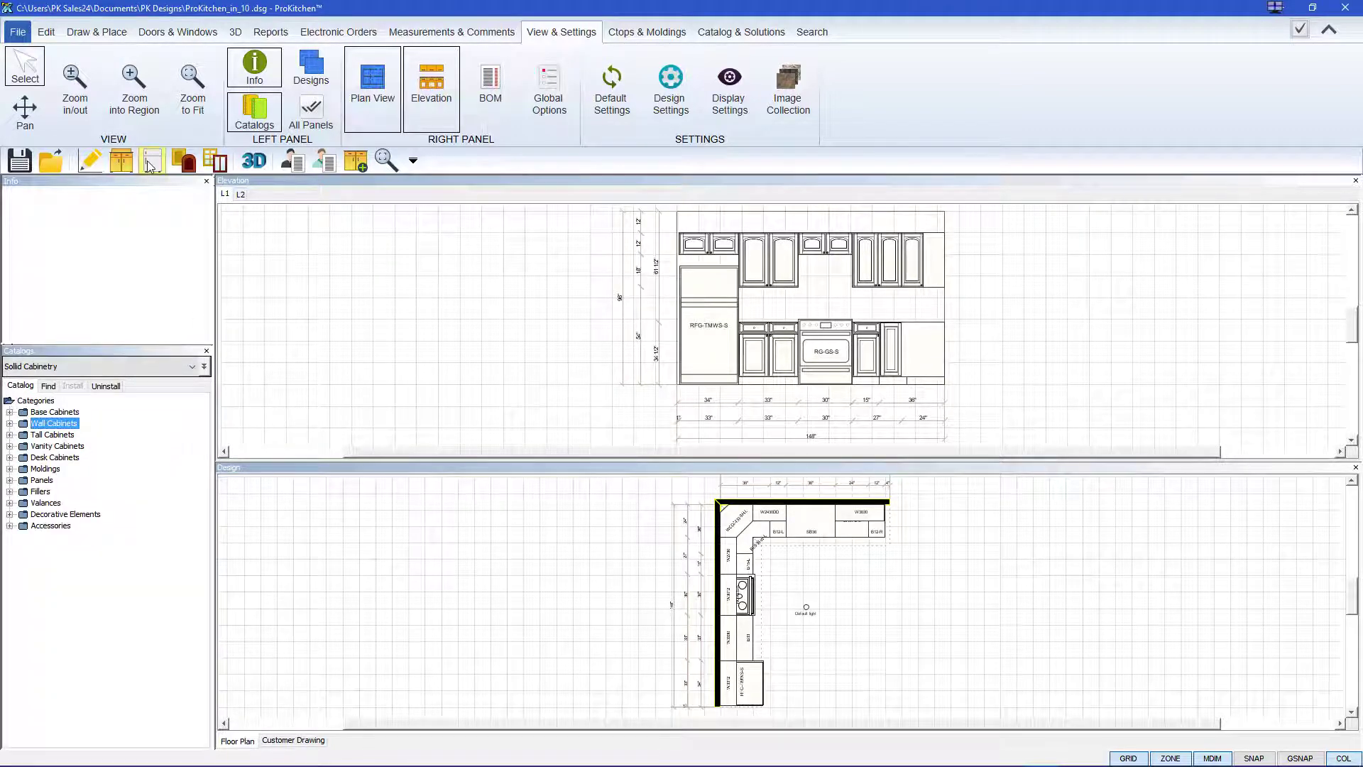
Place an MWV-OVR-S stainless over-the-range microwave above the range with its top at 24"
{"action": "left_click", "coordinate": [153, 160]}
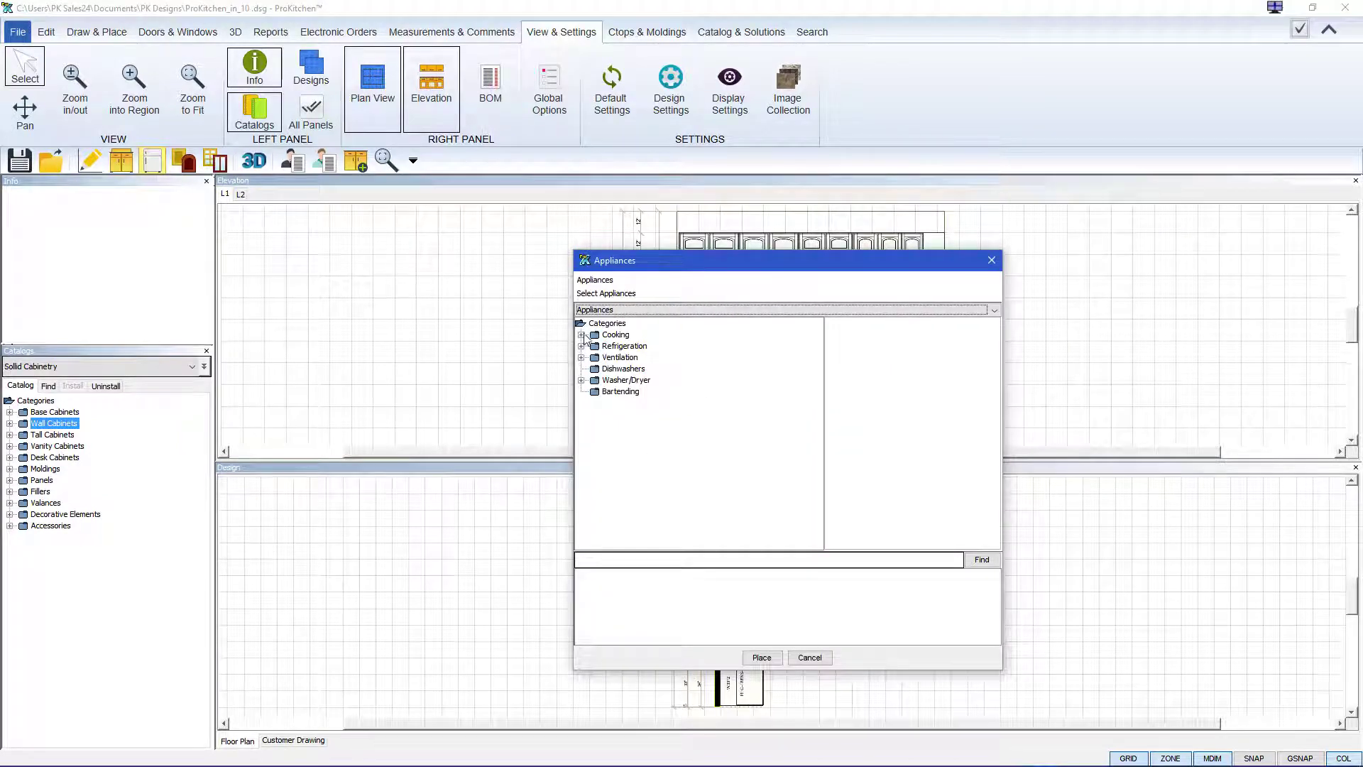
{"action": "left_click", "coordinate": [581, 334]}
{"action": "left_click", "coordinate": [594, 357]}
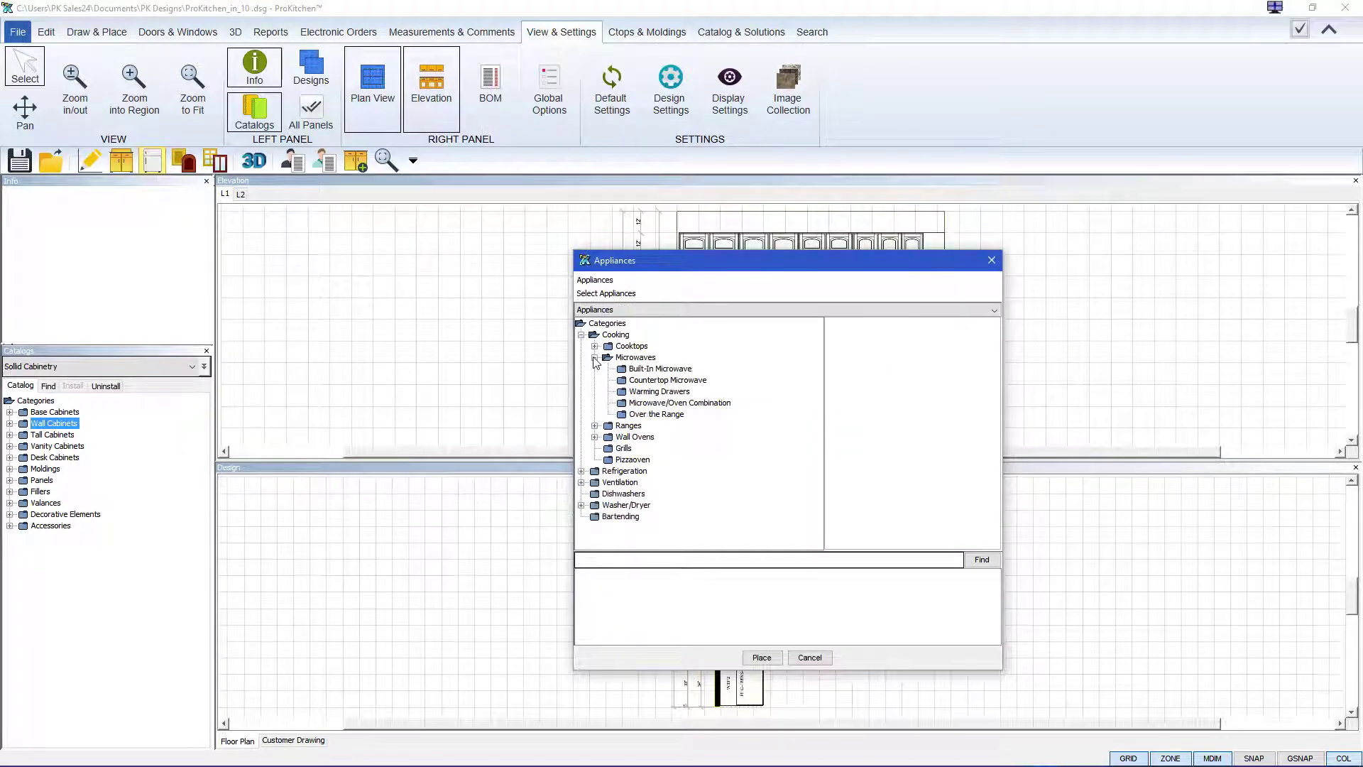
{"action": "left_click", "coordinate": [655, 415]}
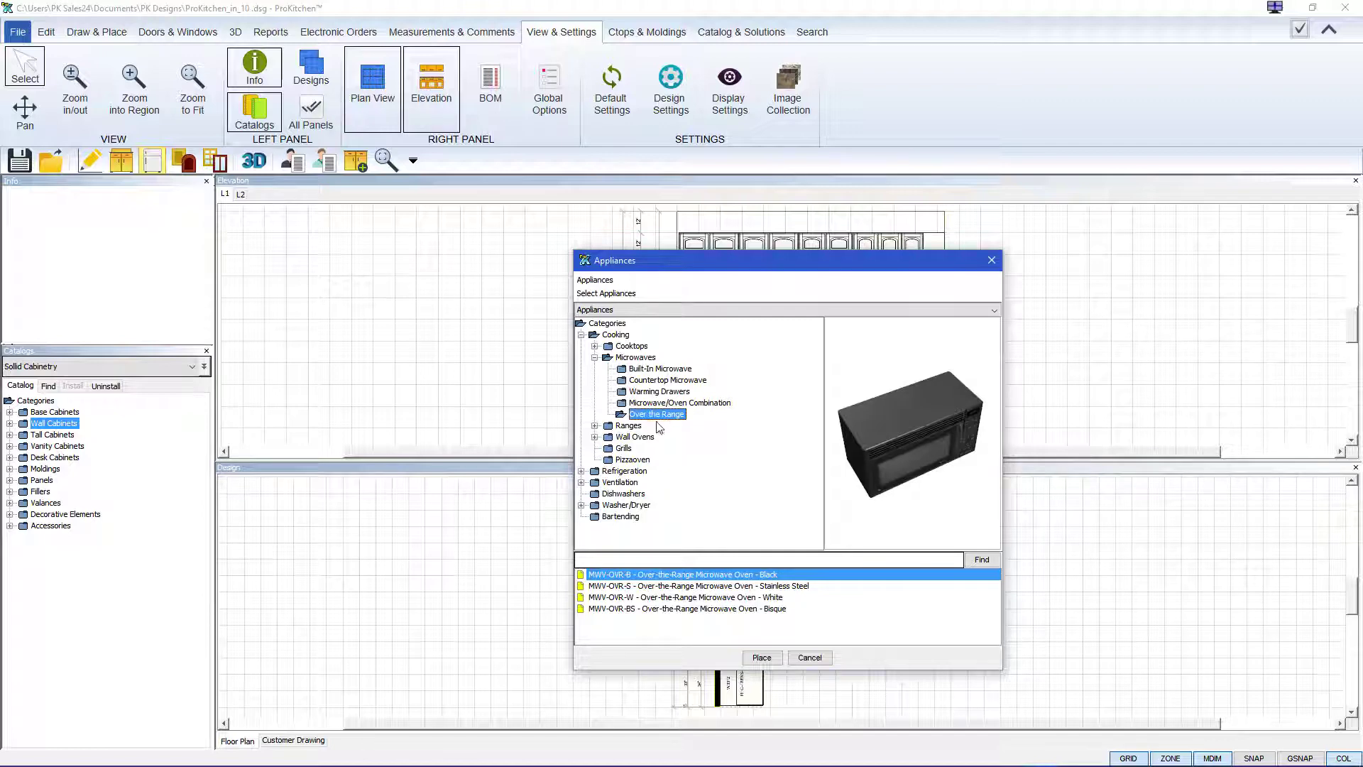
{"action": "left_click", "coordinate": [752, 586]}
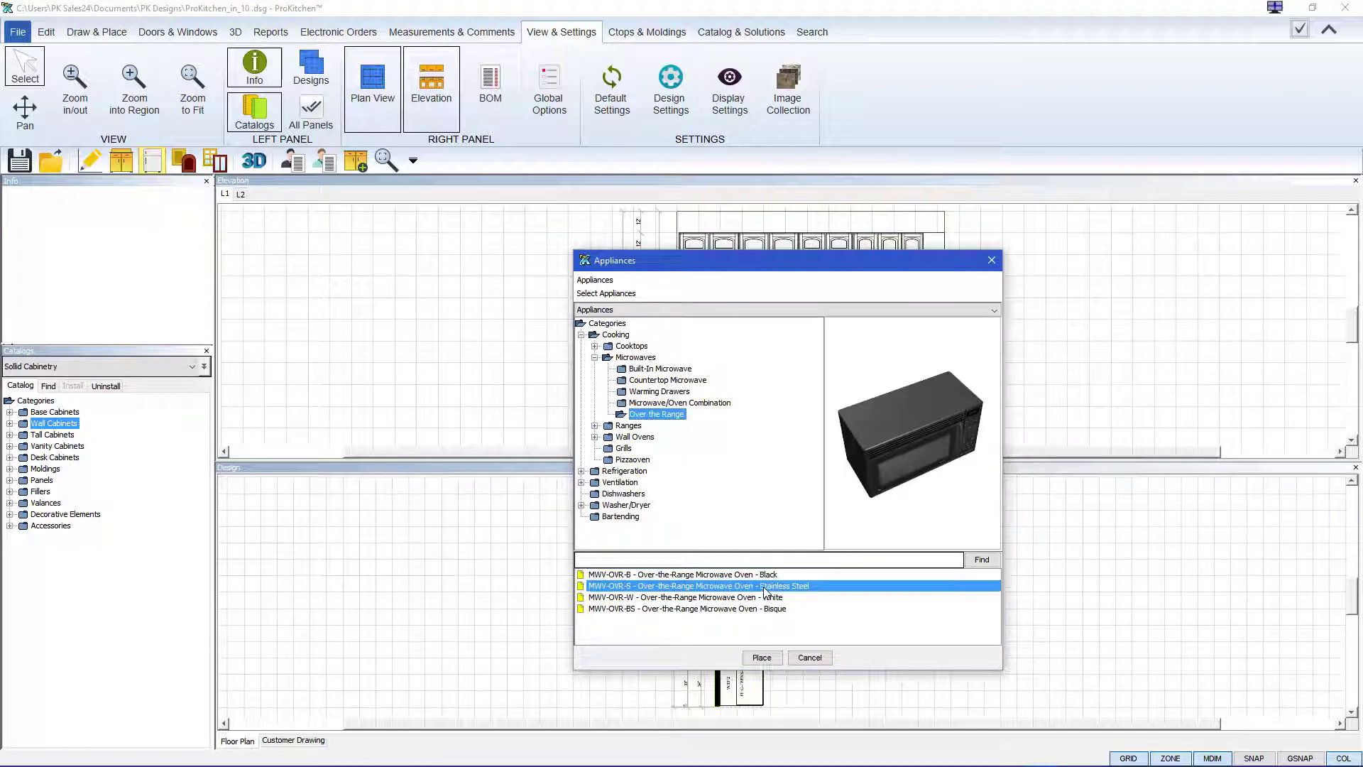
{"action": "left_click", "coordinate": [762, 658]}
{"action": "left_click", "coordinate": [817, 278]}
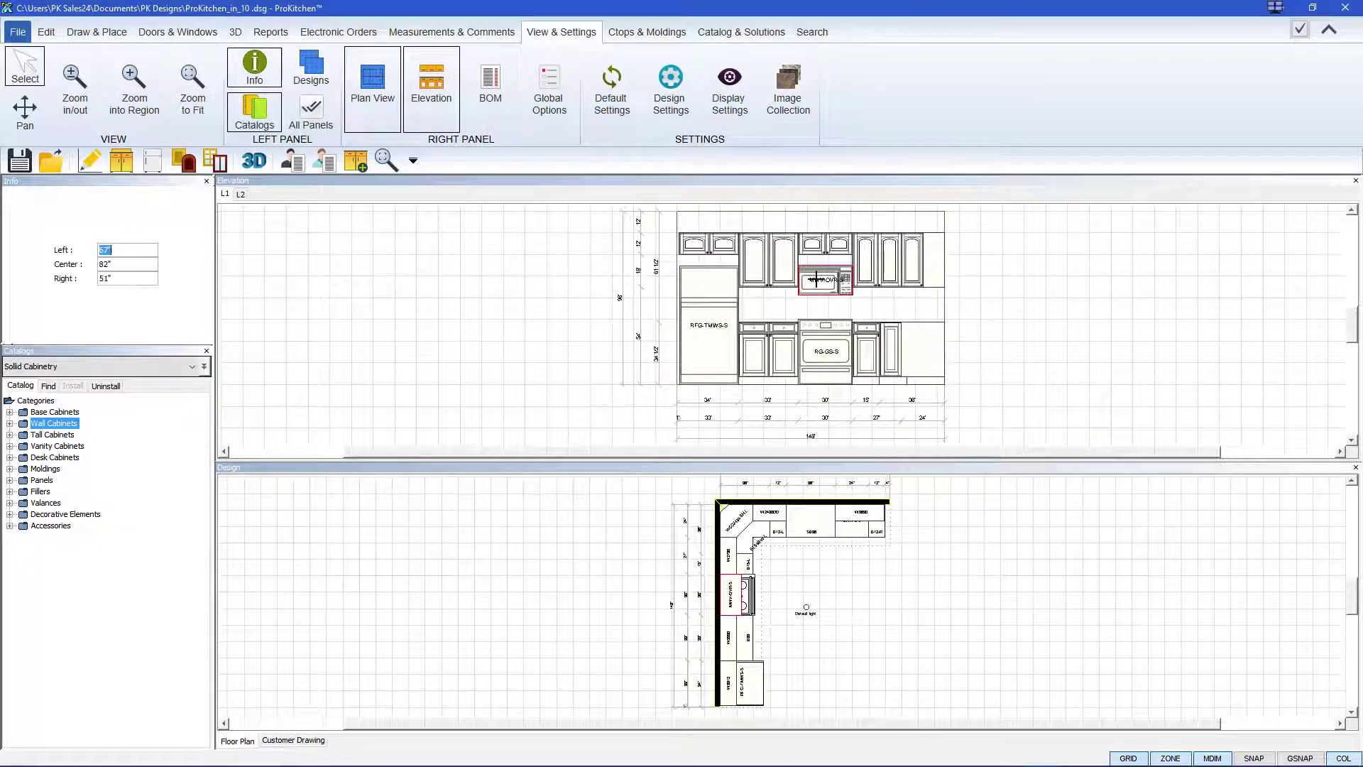
{"action": "key", "text": "Escape"}
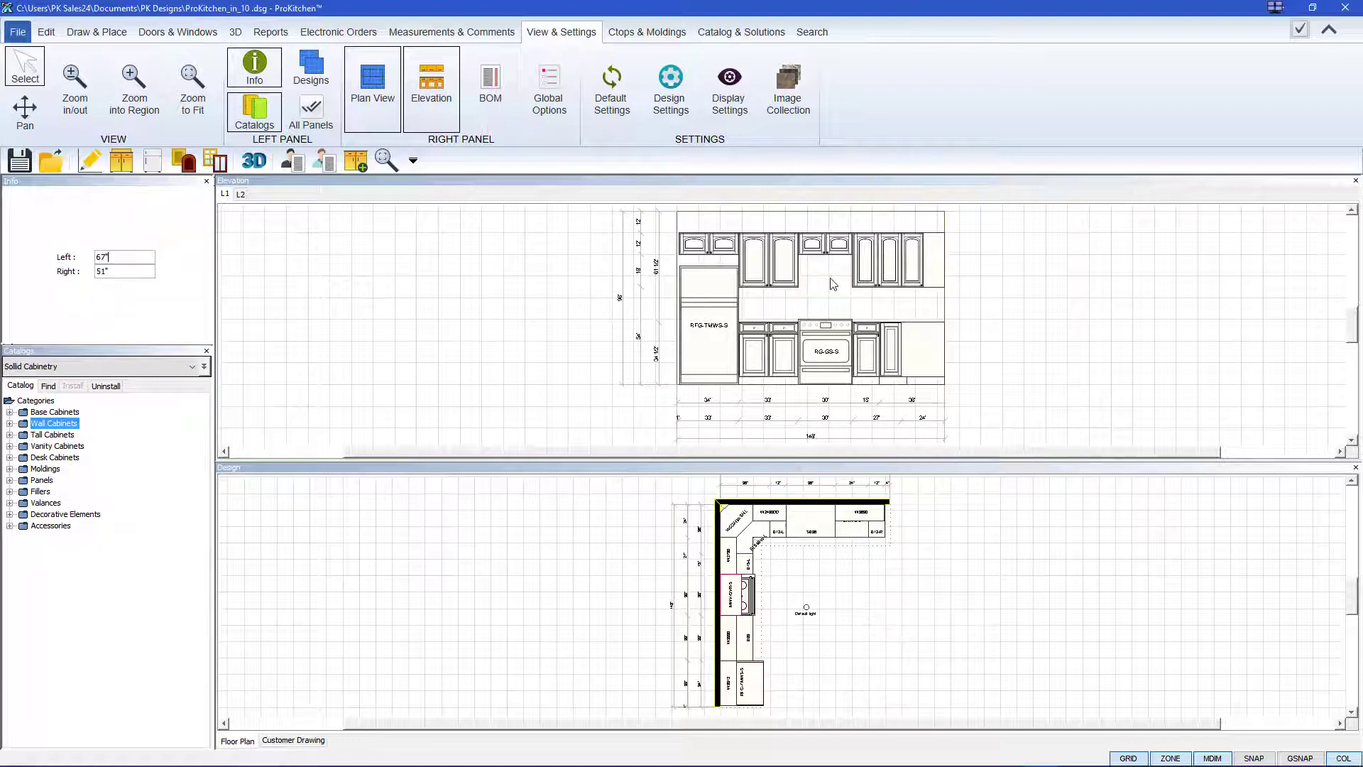
{"action": "left_click", "coordinate": [833, 284]}
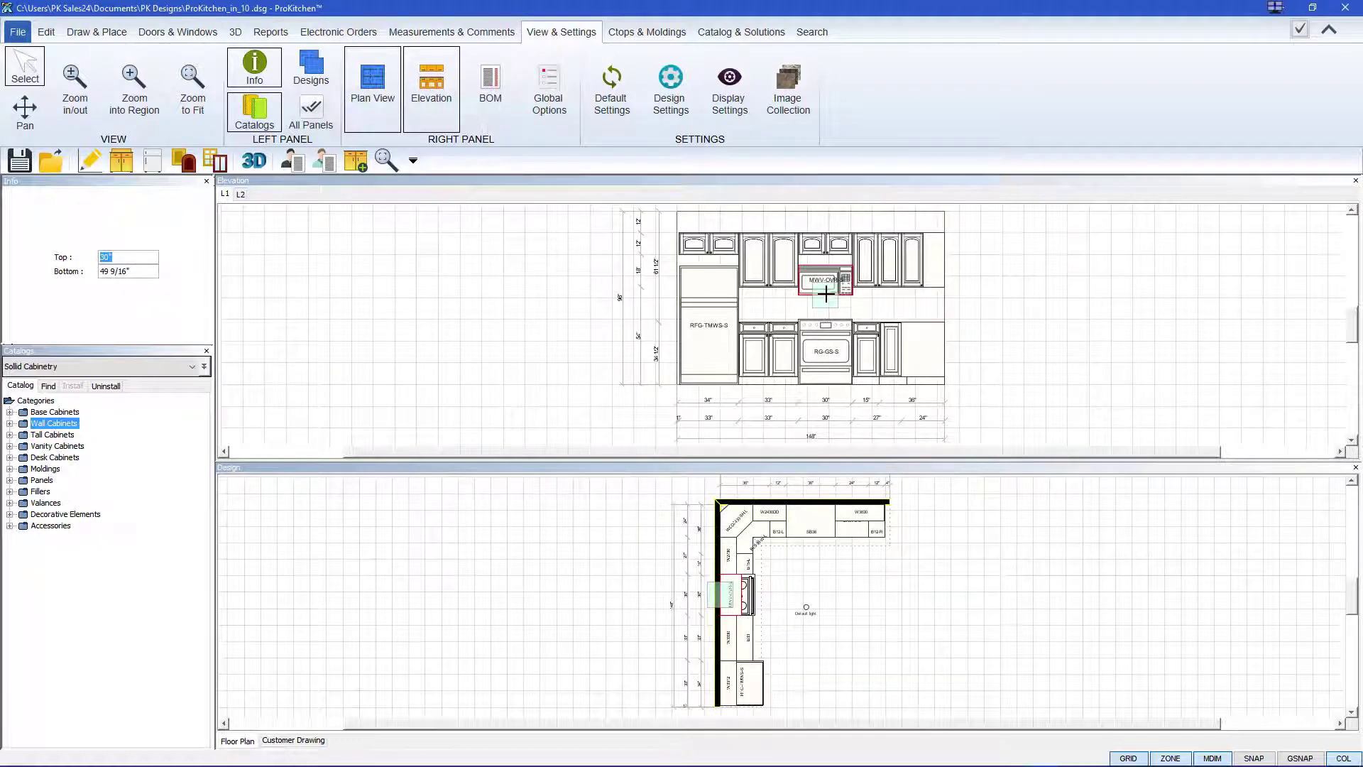
{"action": "type", "text": "24"}
{"action": "key", "text": "Return"}
Raise the refrigerator's height to 67 1/2" in its attributes
{"action": "right_click", "coordinate": [712, 294]}
{"action": "mouse_move", "coordinate": [760, 320]}
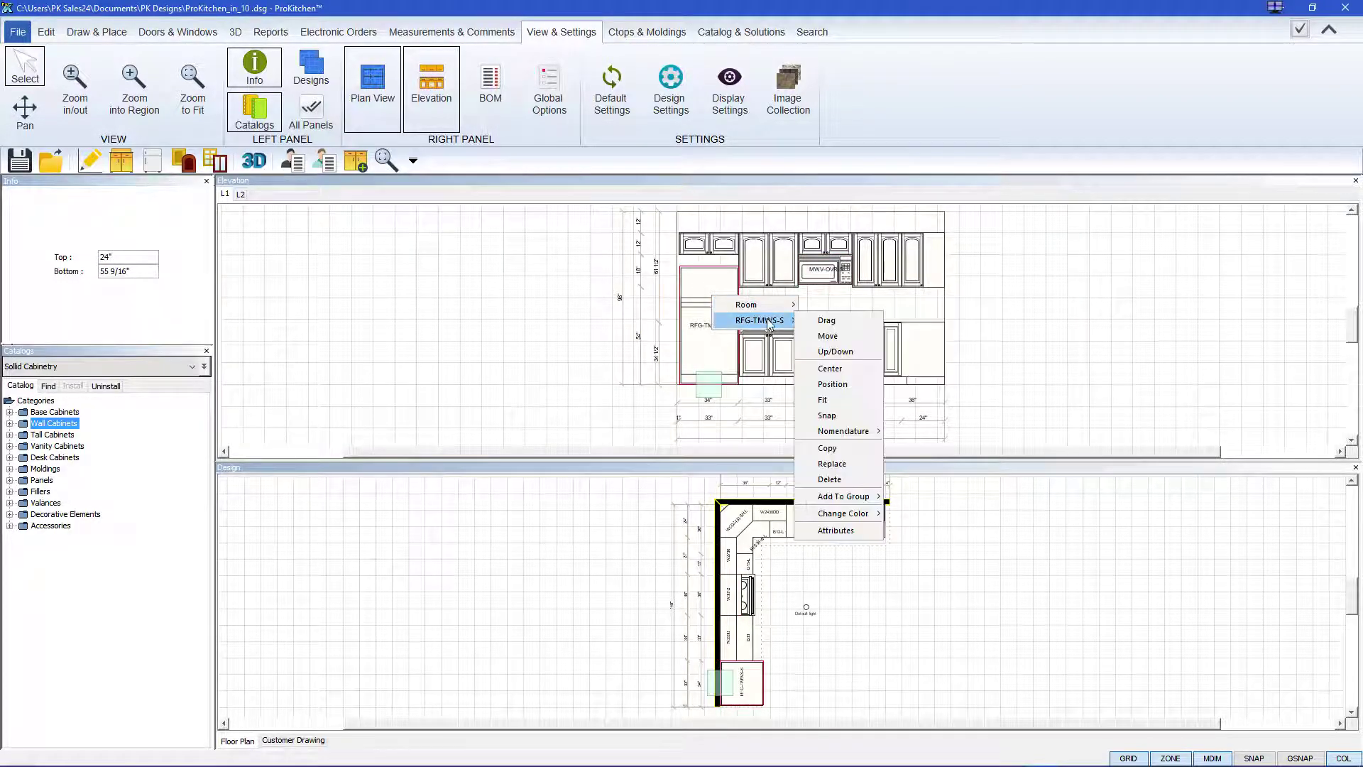
{"action": "left_click", "coordinate": [835, 530]}
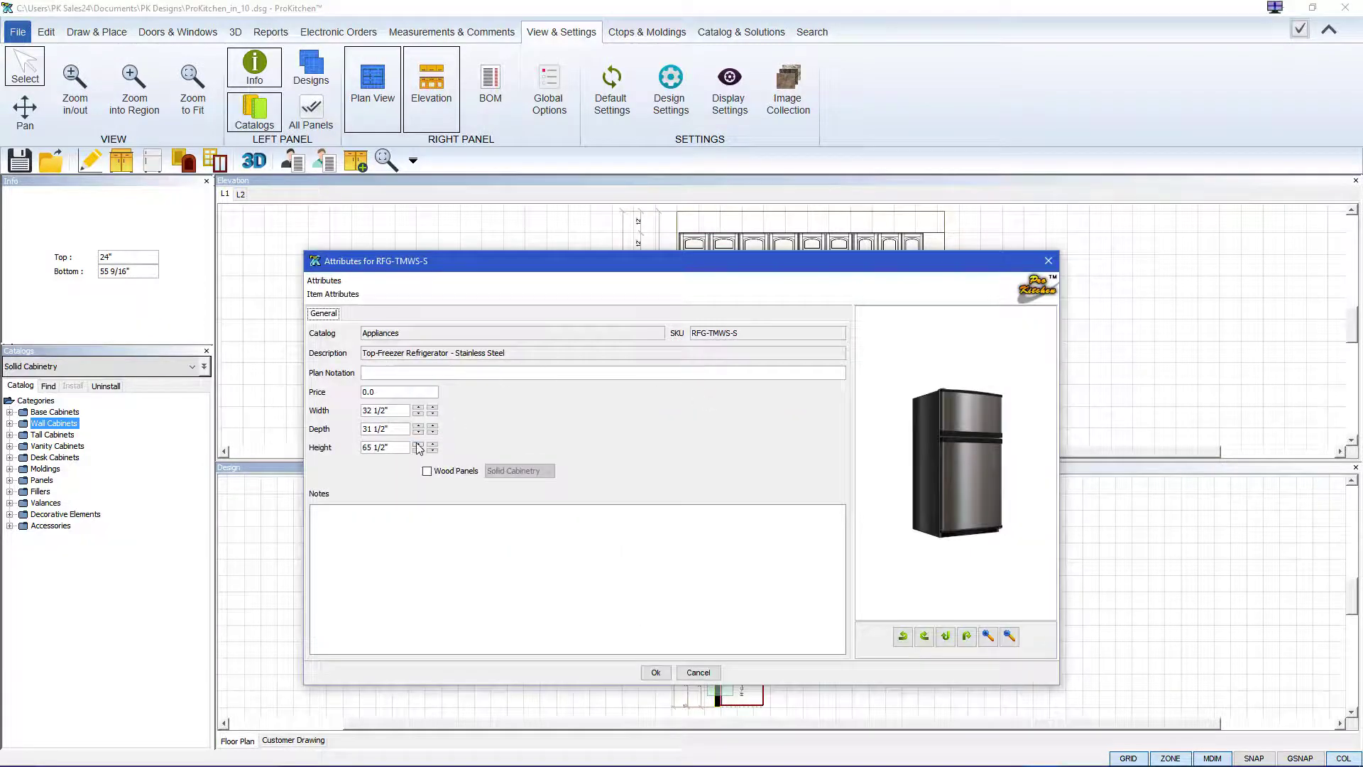
{"action": "left_click", "coordinate": [417, 445]}
{"action": "left_click", "coordinate": [418, 445]}
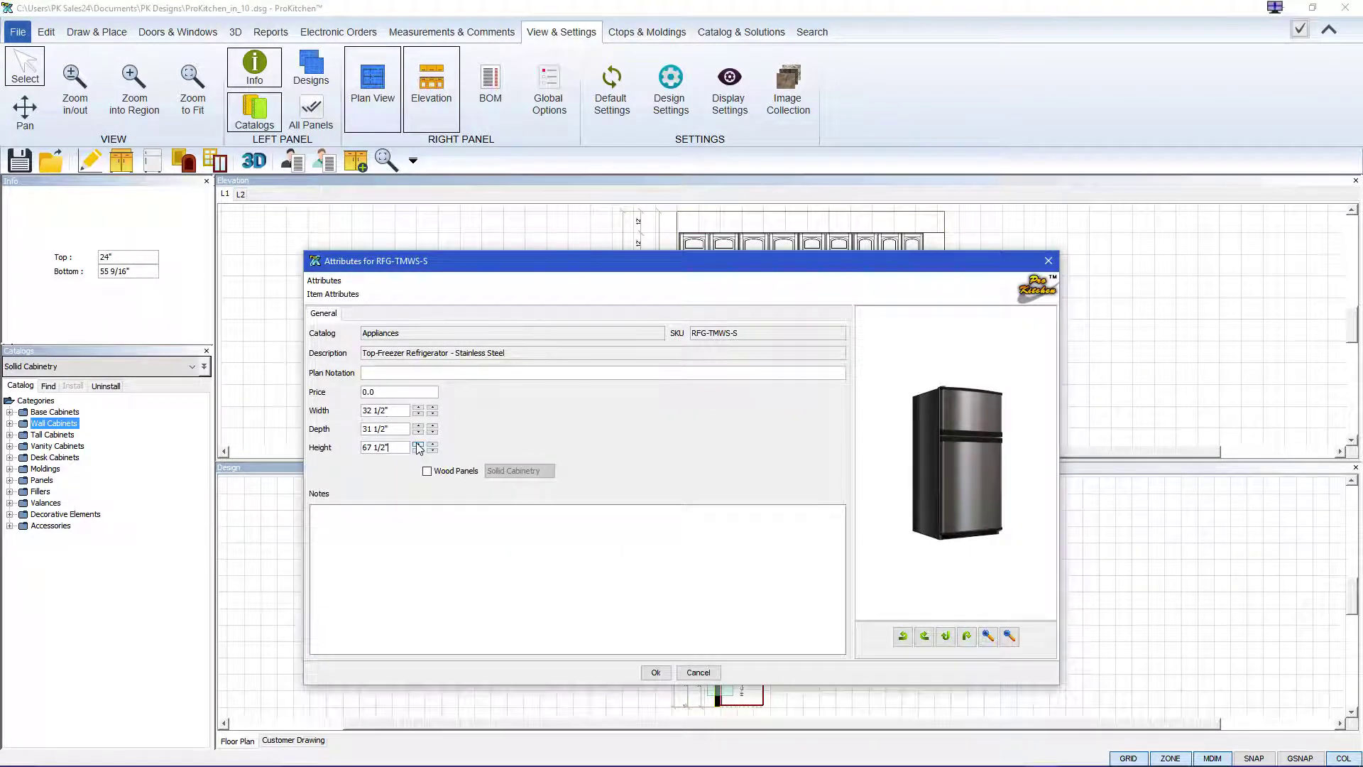
{"action": "left_click", "coordinate": [639, 671]}
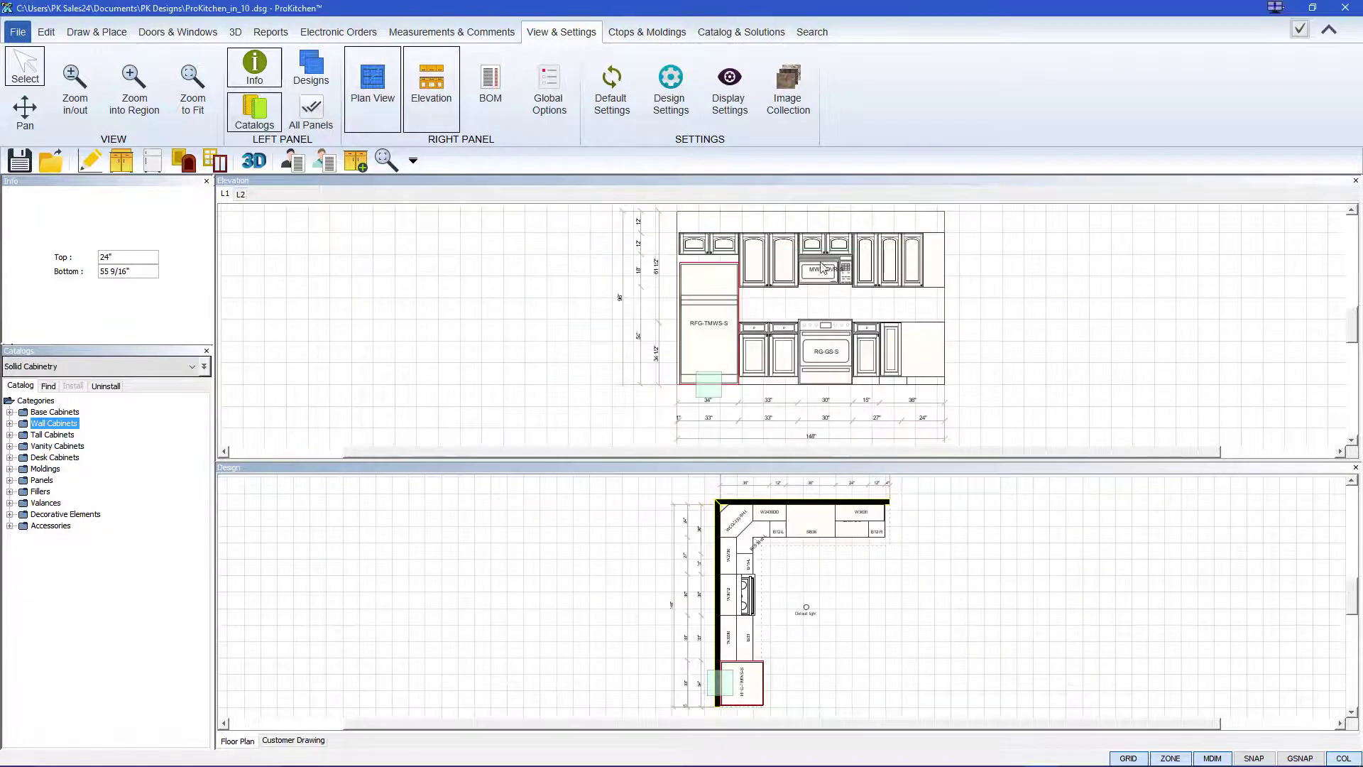
Raise the MWV-OVR-S microwave's height to 17 7/16" in its attributes
{"action": "right_click", "coordinate": [831, 274]}
{"action": "mouse_move", "coordinate": [872, 301]}
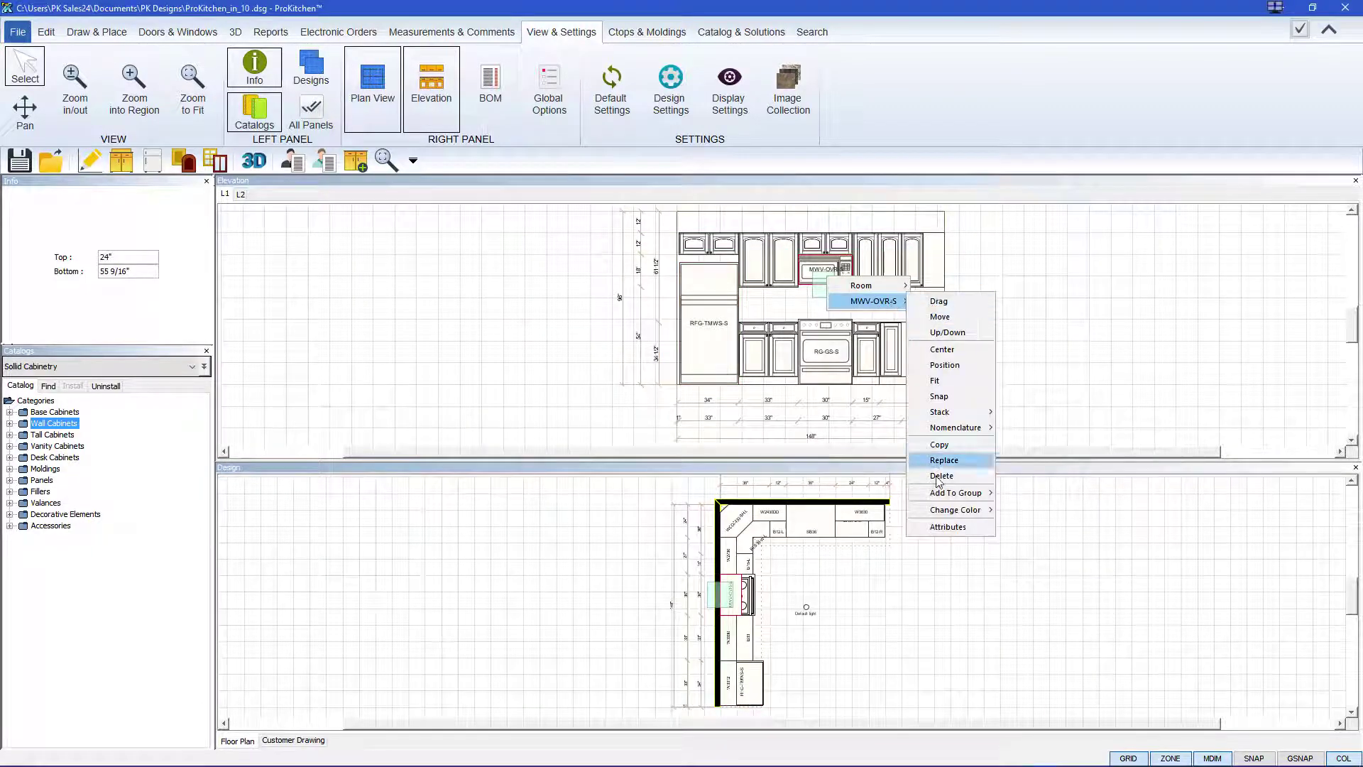
{"action": "left_click", "coordinate": [939, 528]}
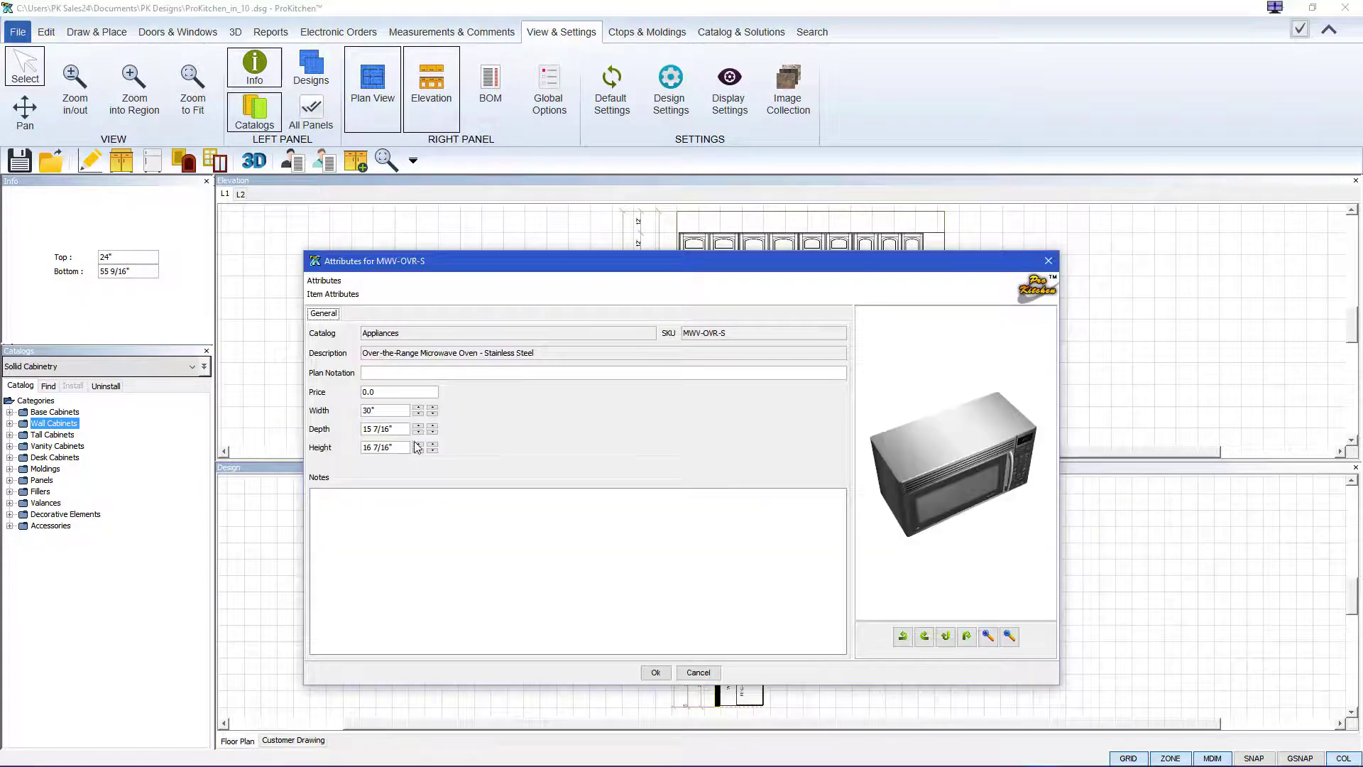
{"action": "left_click", "coordinate": [418, 444]}
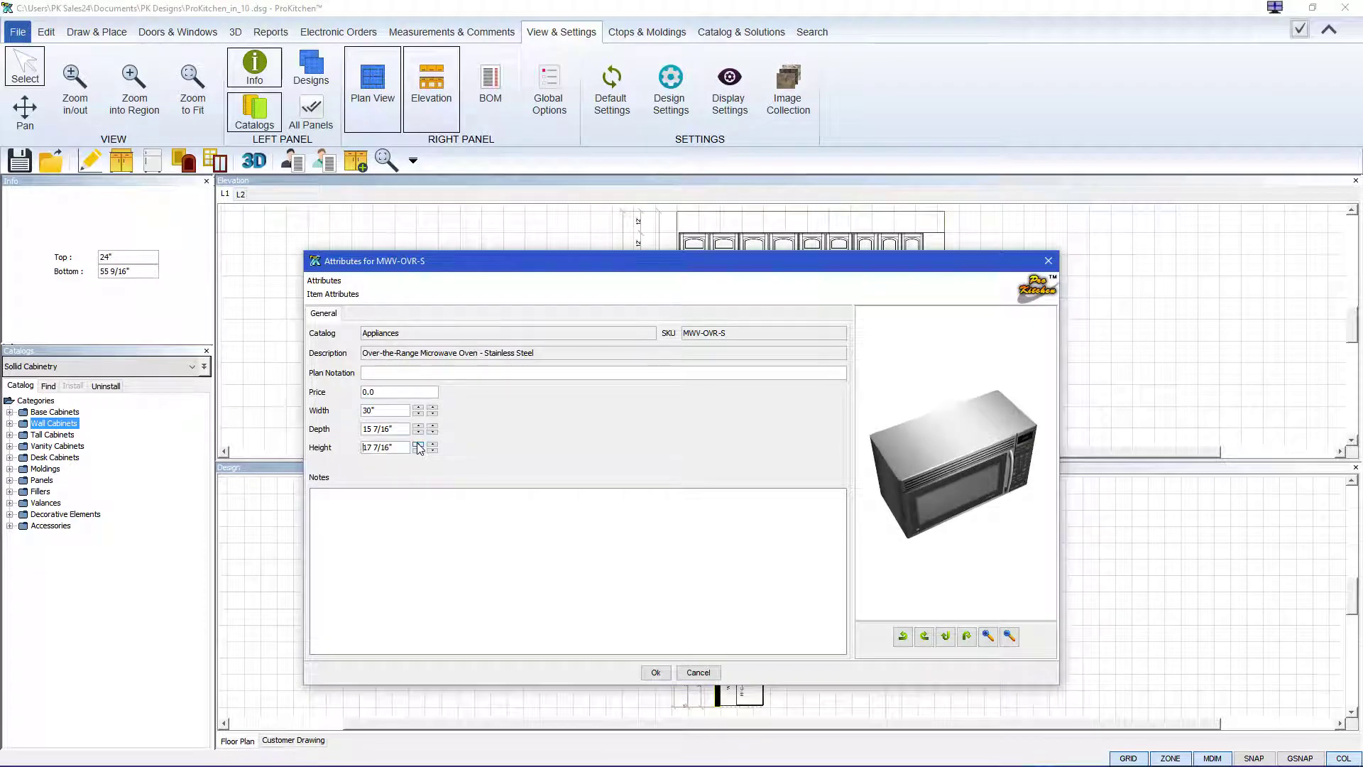
{"action": "left_click", "coordinate": [656, 672]}
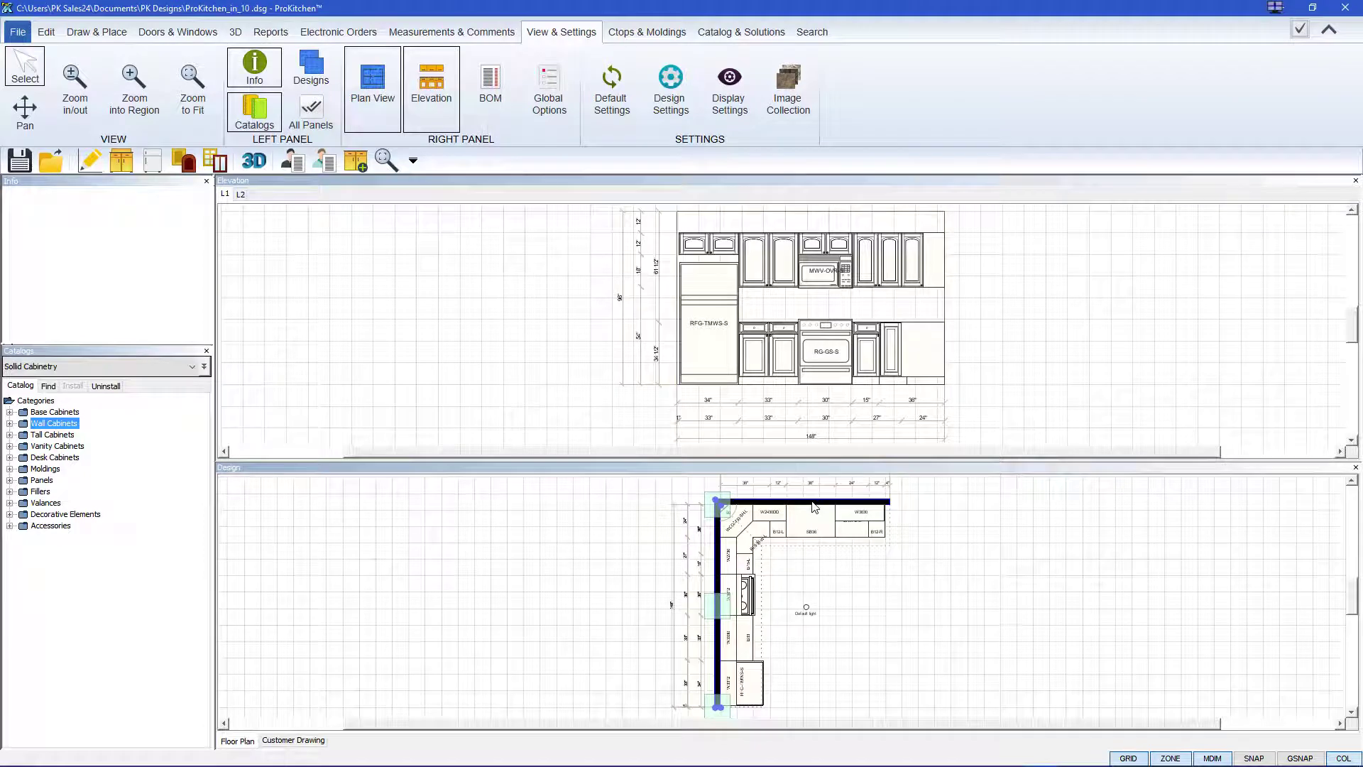
Pick the brown 36" Casement Window WCL36_brown from the Windows catalog
{"action": "left_click", "coordinate": [179, 32]}
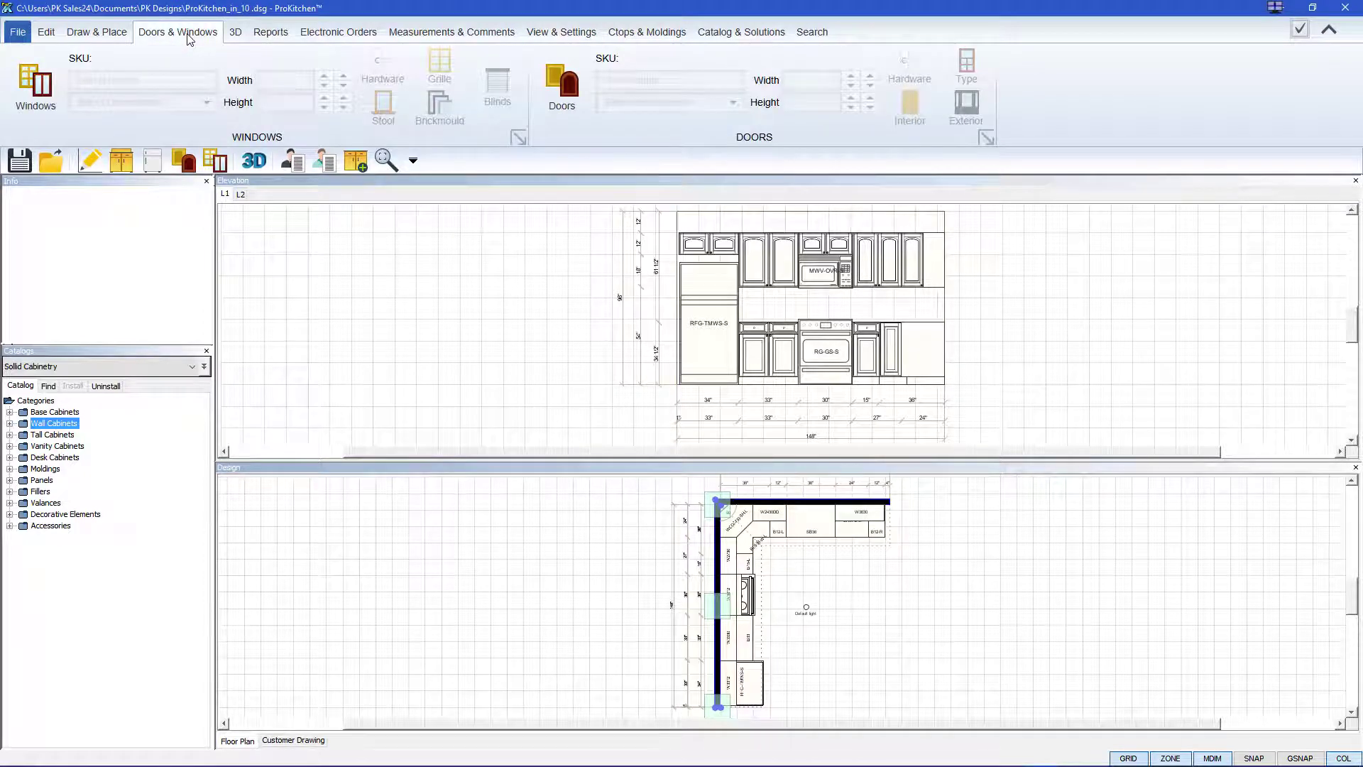
{"action": "left_click", "coordinate": [36, 88]}
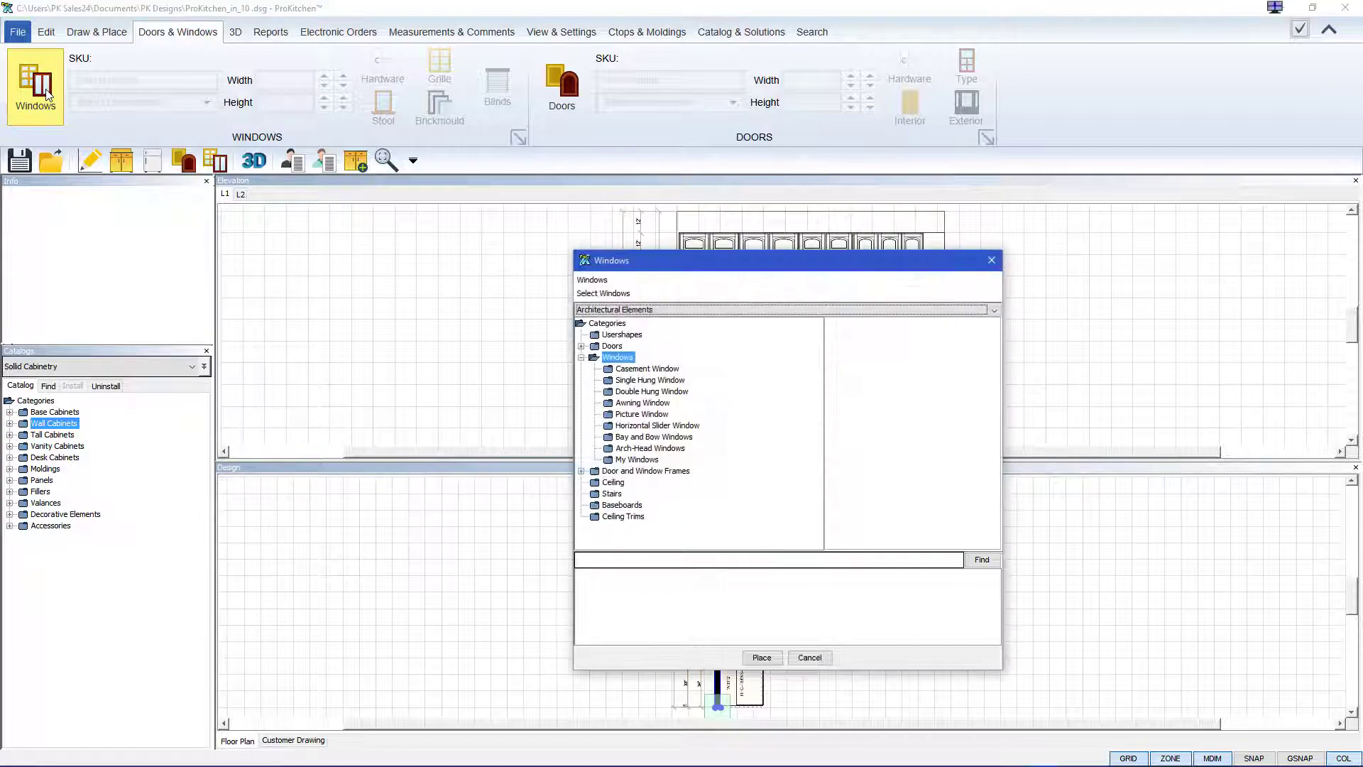
{"action": "left_click", "coordinate": [647, 368]}
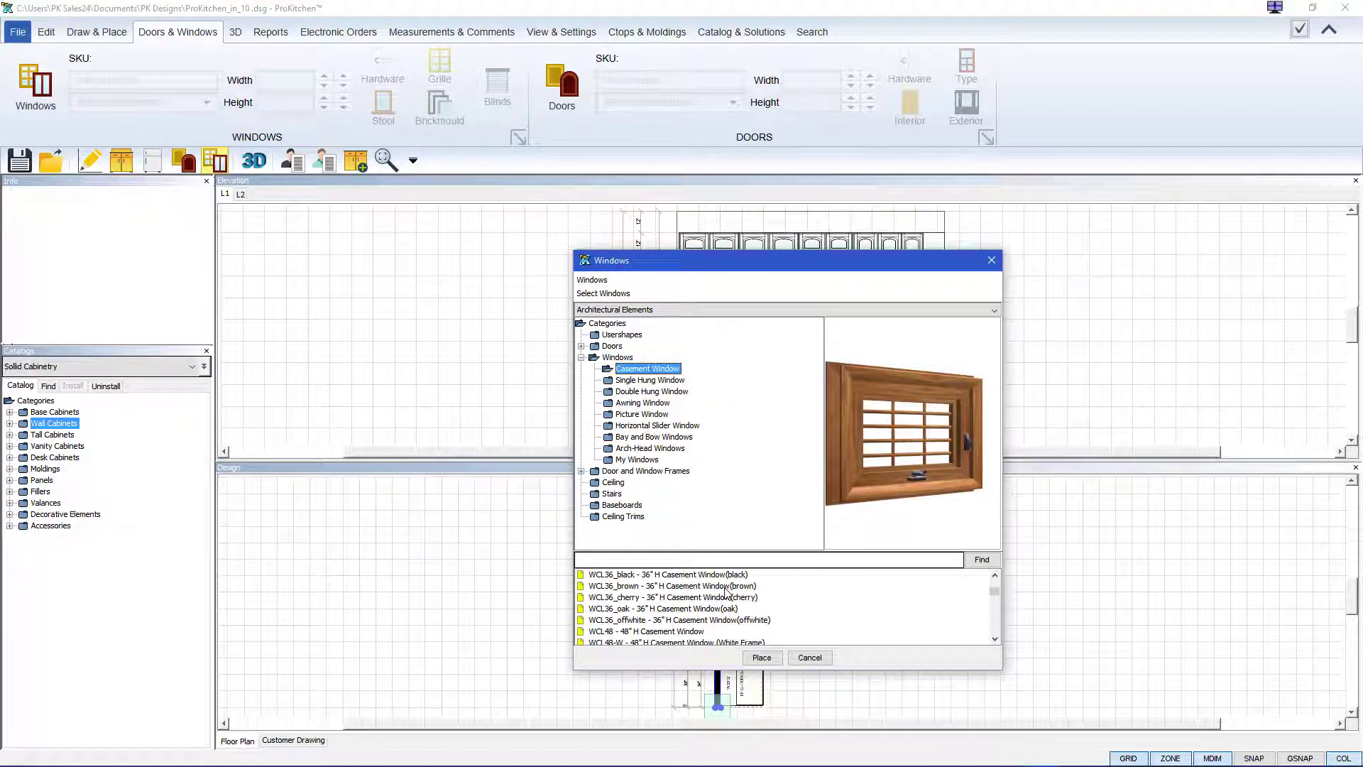
{"action": "left_click", "coordinate": [726, 586]}
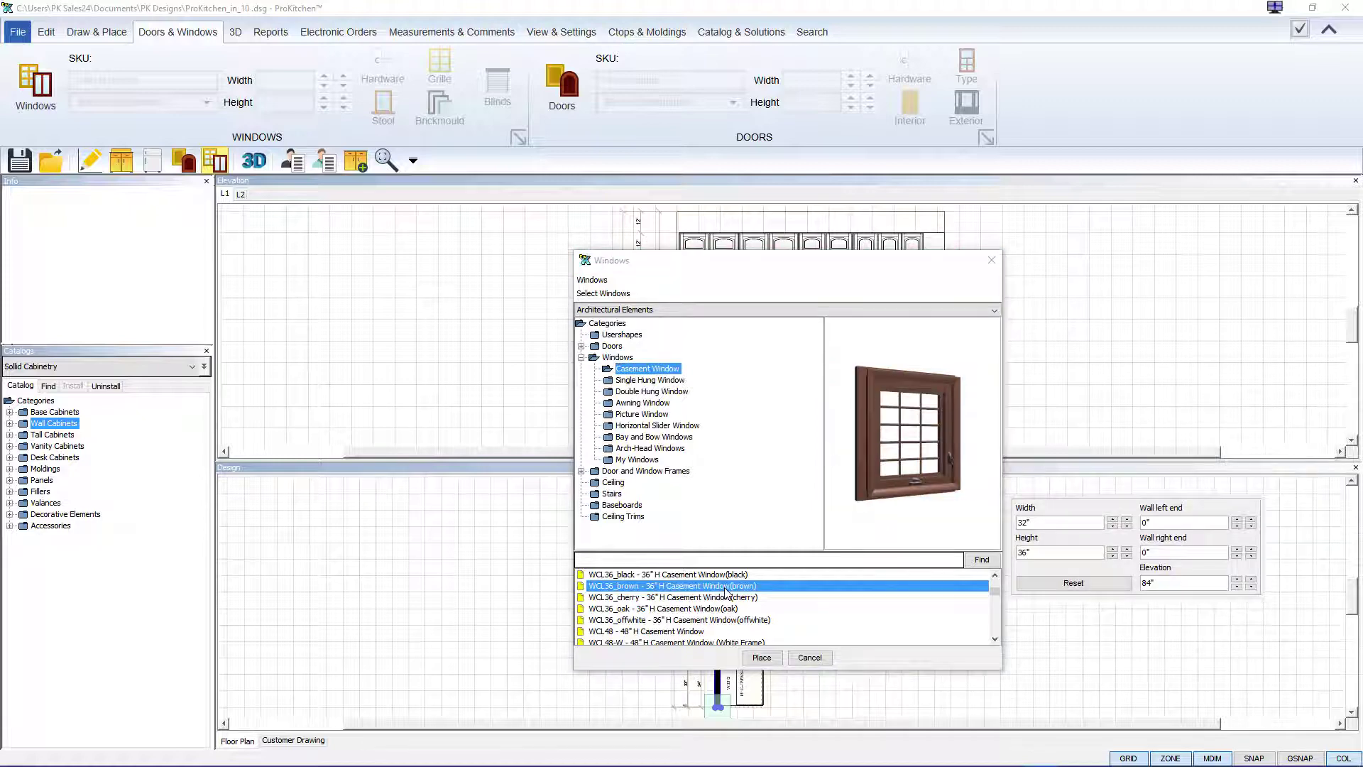
{"action": "left_click", "coordinate": [761, 658]}
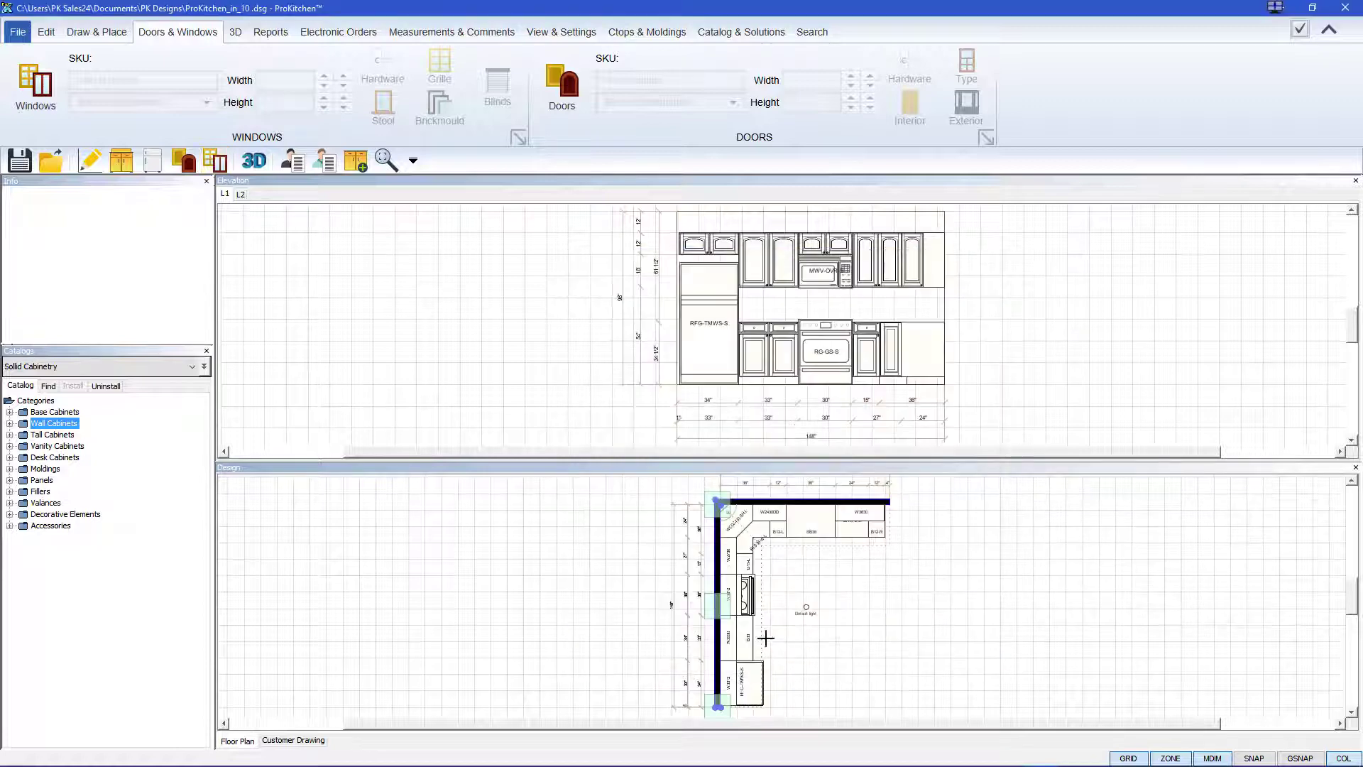
Place the window between the upper cabinets on the second wall and centre it
{"action": "left_click", "coordinate": [242, 194]}
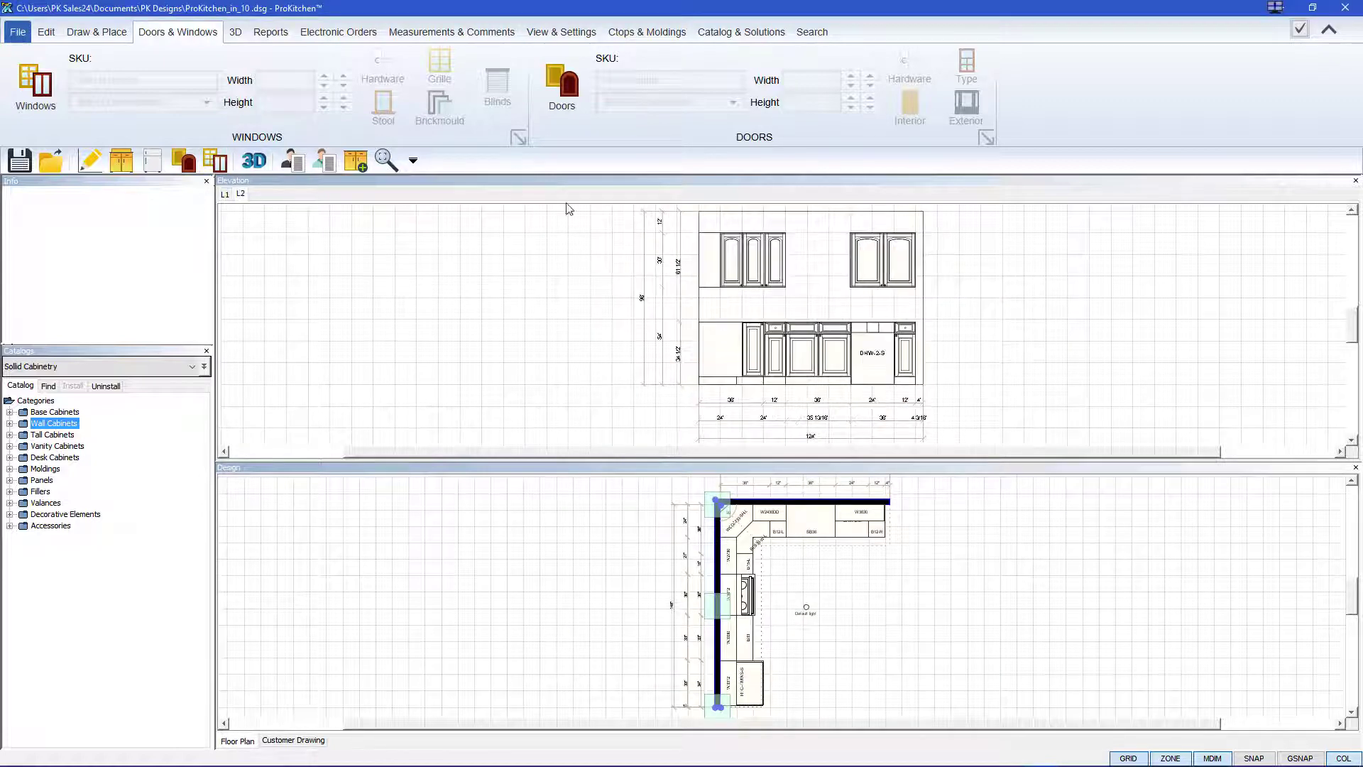
{"action": "left_click", "coordinate": [813, 272]}
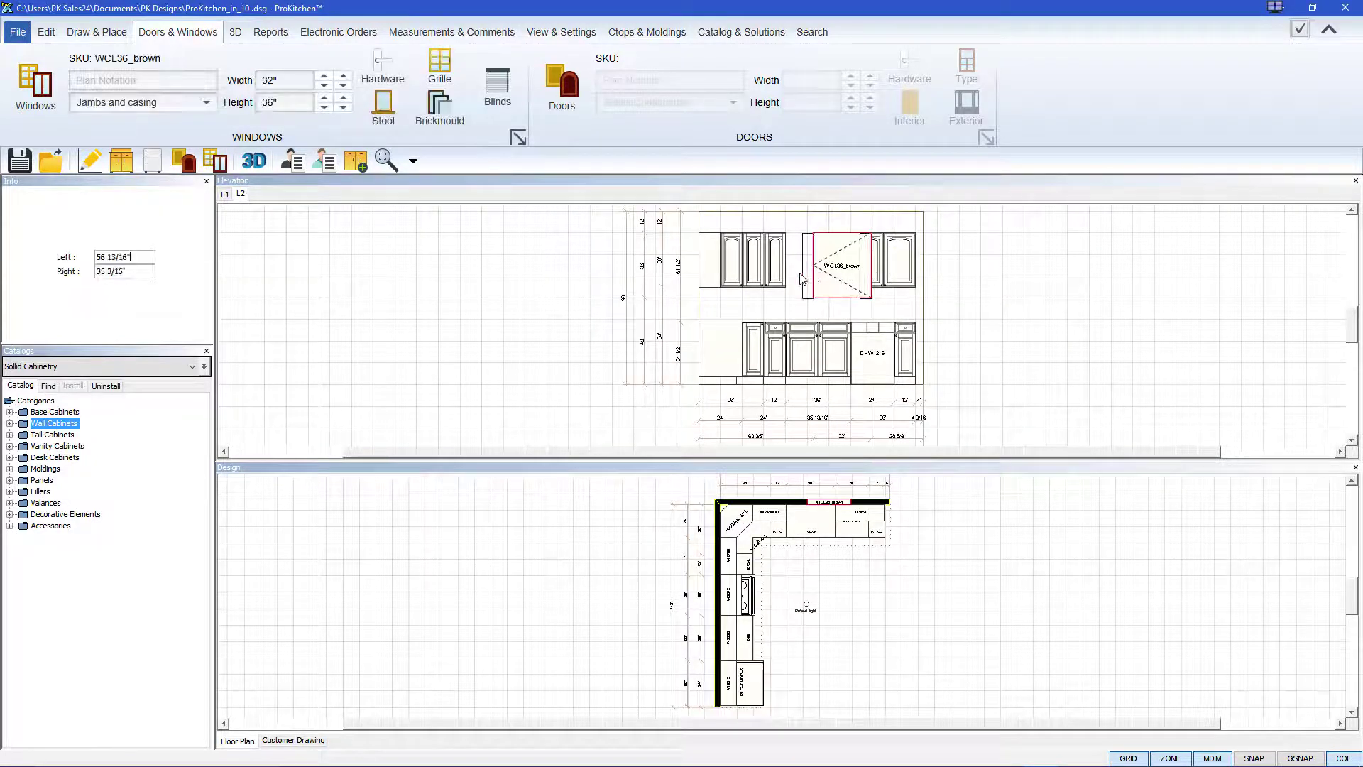
{"action": "left_click_drag", "start_coordinate": [789, 279], "coordinate": [788, 280]}
{"action": "left_click", "coordinate": [789, 280]}
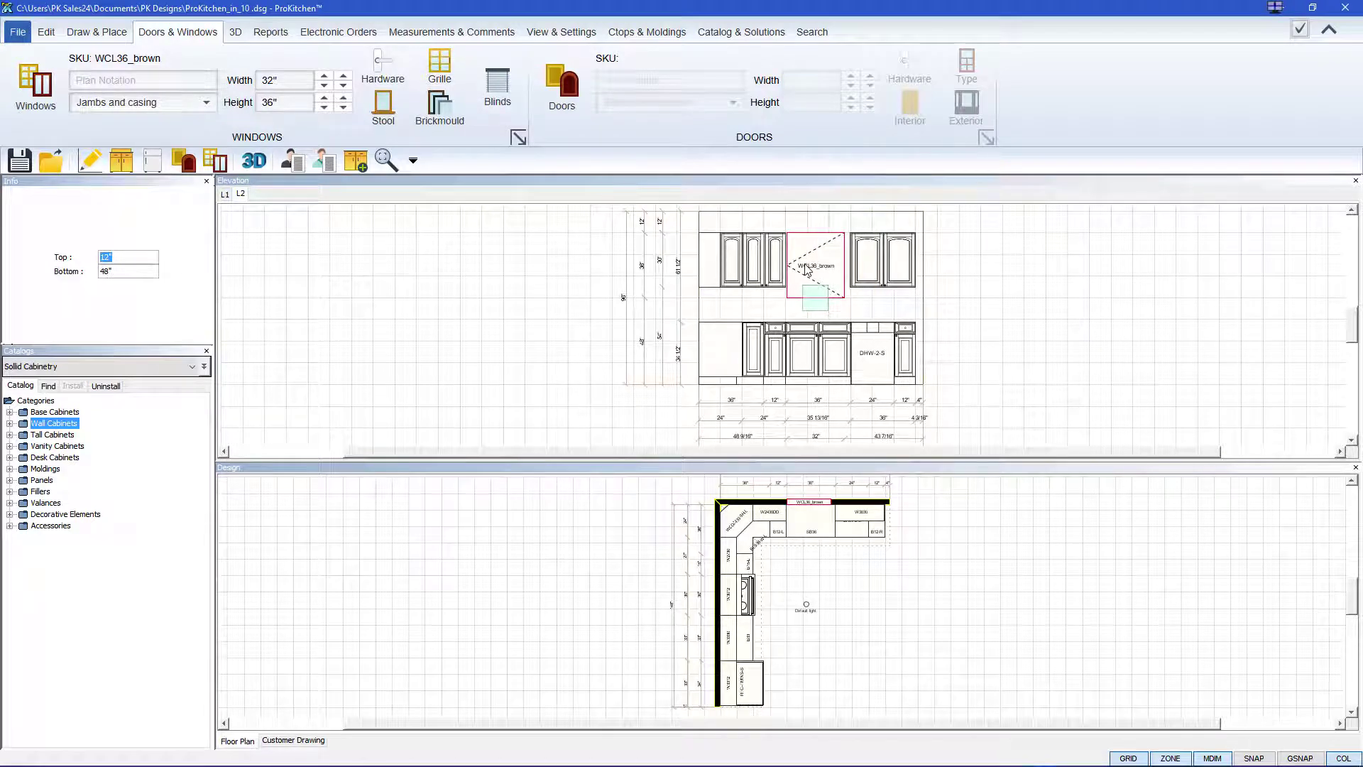
{"action": "right_click", "coordinate": [806, 269]}
{"action": "mouse_move", "coordinate": [859, 289]}
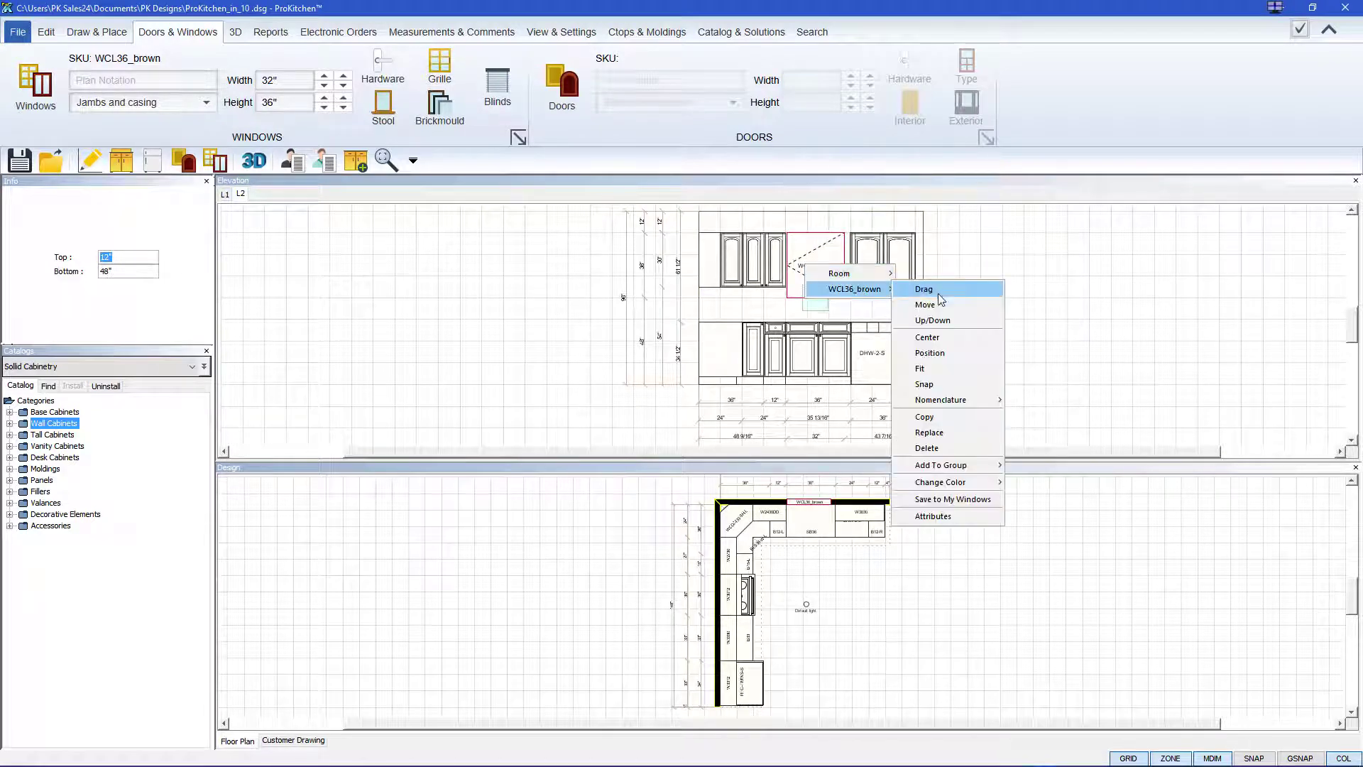
{"action": "left_click", "coordinate": [927, 337]}
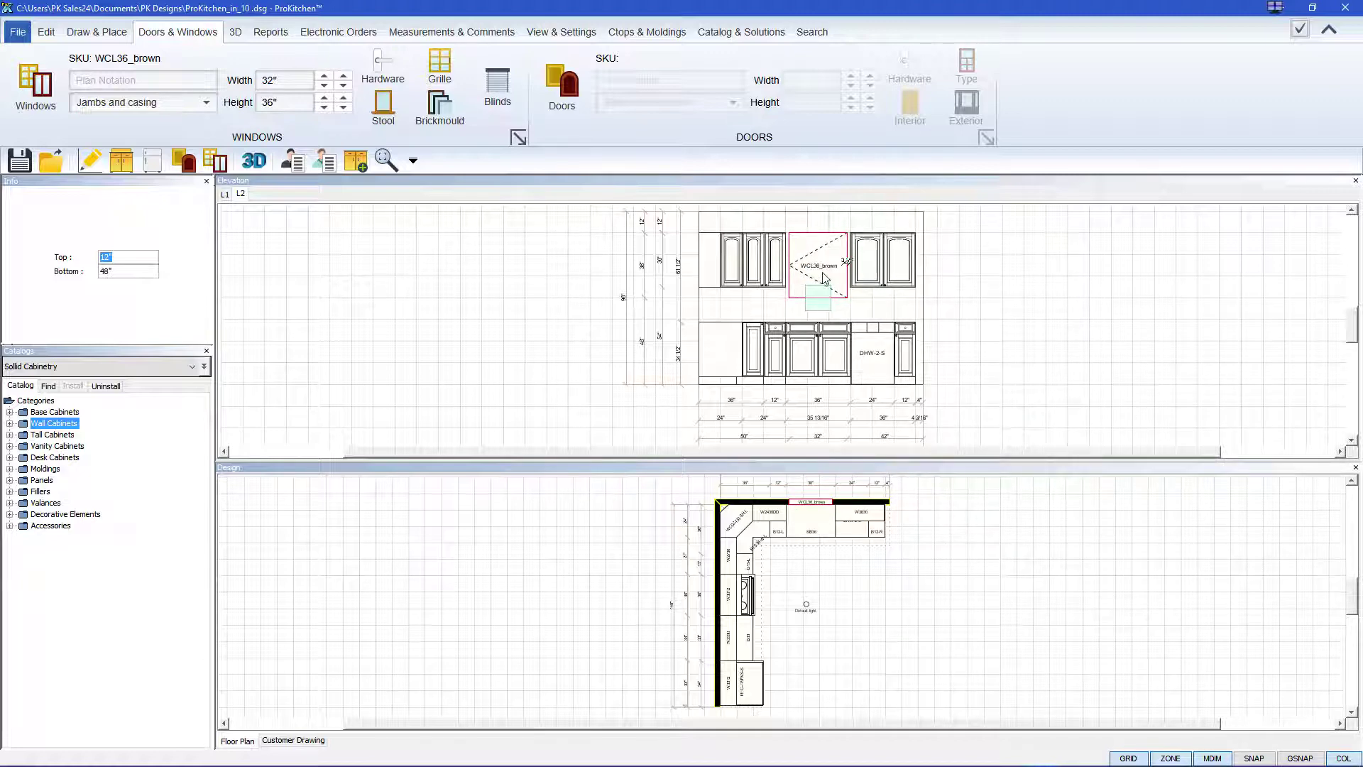
{"action": "left_click", "coordinate": [260, 292]}
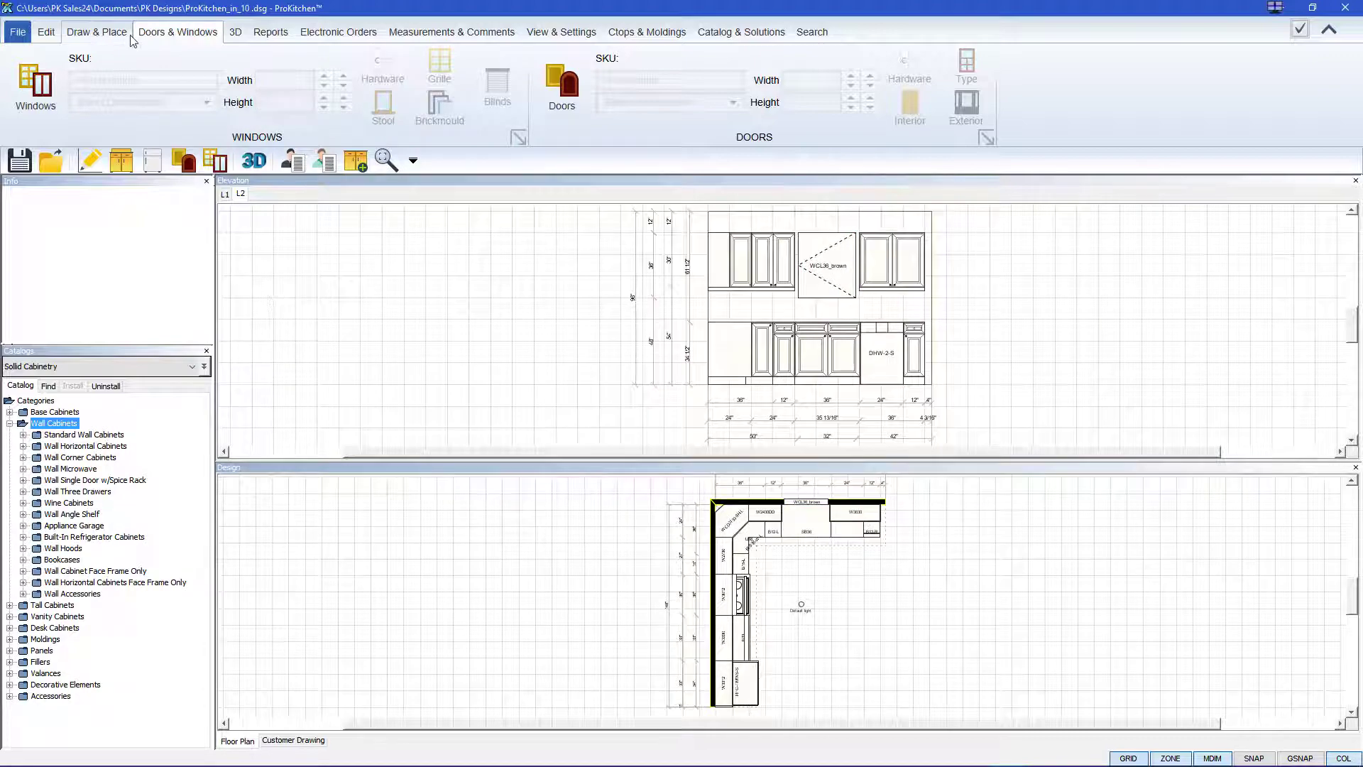
Place the UKS31-2T-L undercounter two-basin sink in the top wall's cabinet run
{"action": "left_click", "coordinate": [104, 34]}
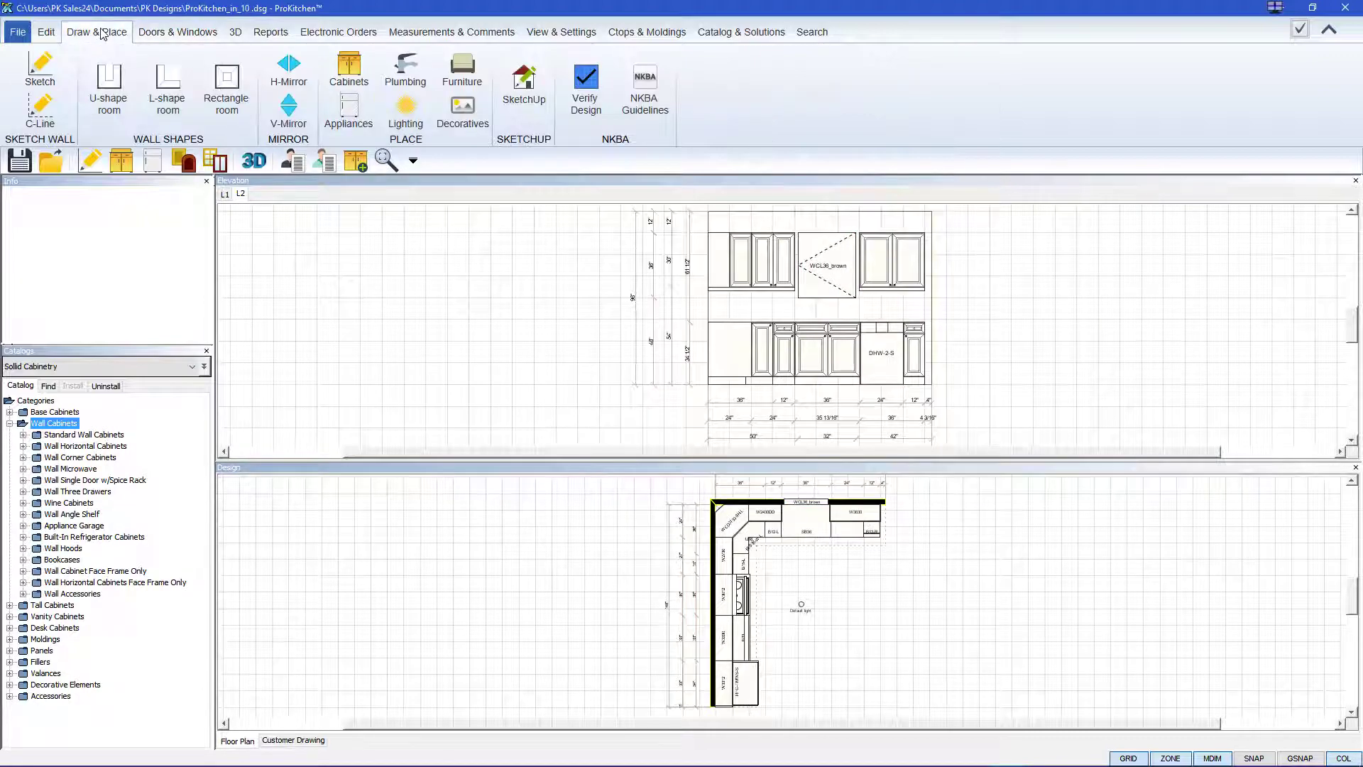
{"action": "left_click", "coordinate": [416, 74]}
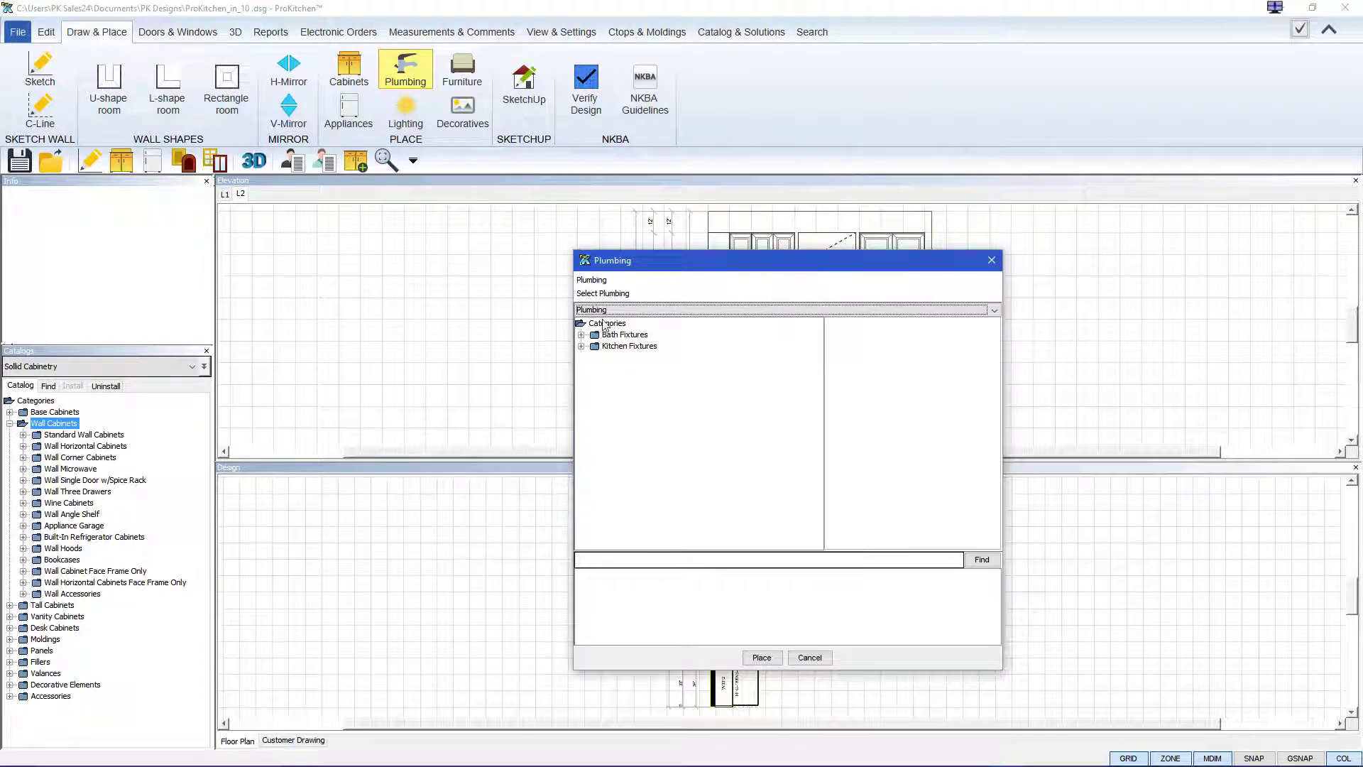
{"action": "left_click", "coordinate": [629, 309]}
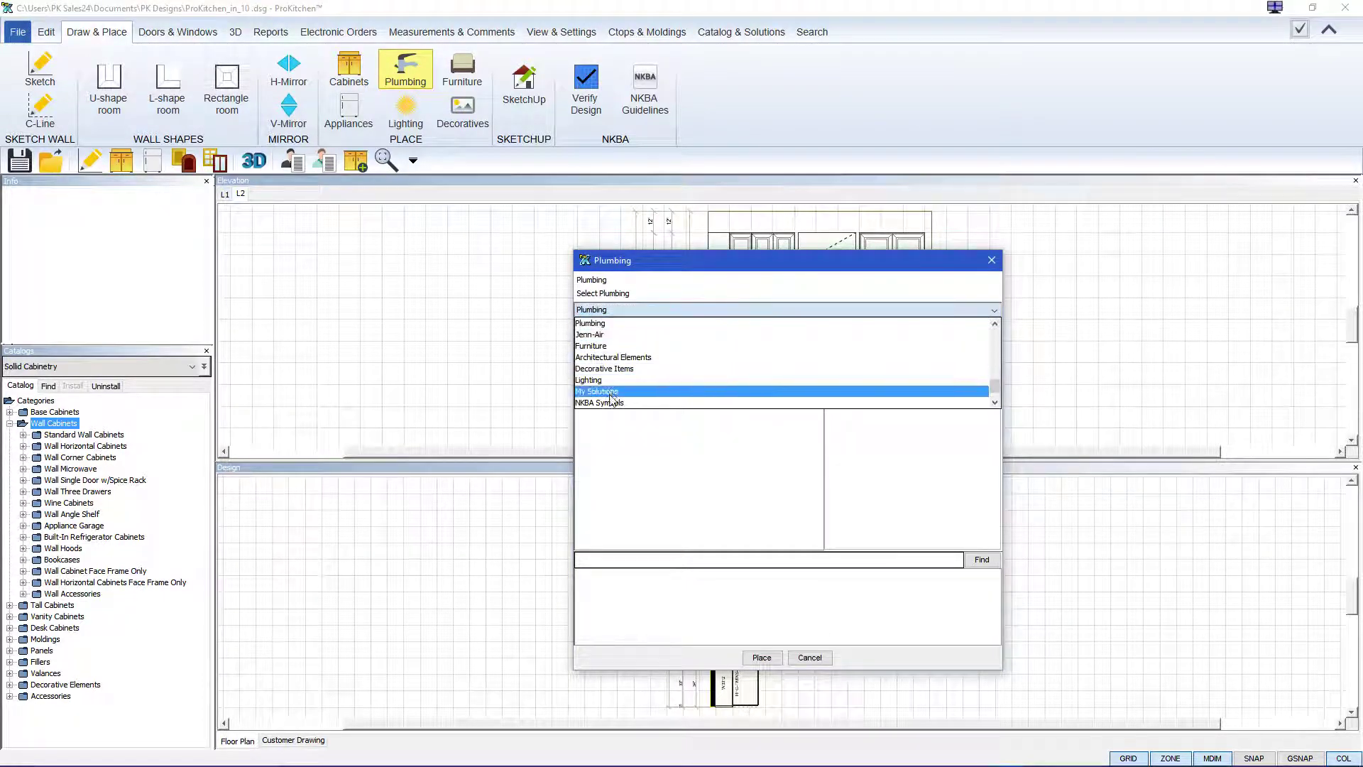
{"action": "left_click", "coordinate": [619, 322]}
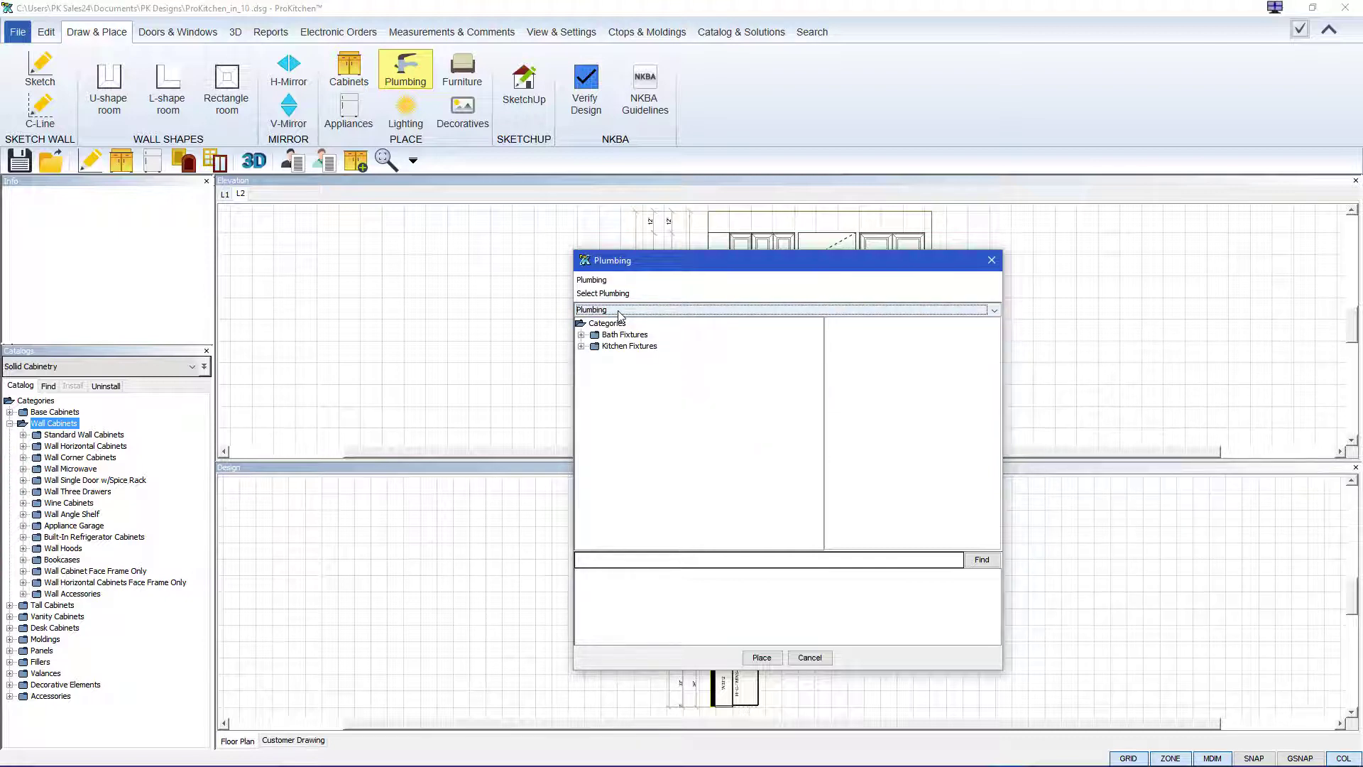
{"action": "left_click", "coordinate": [581, 347]}
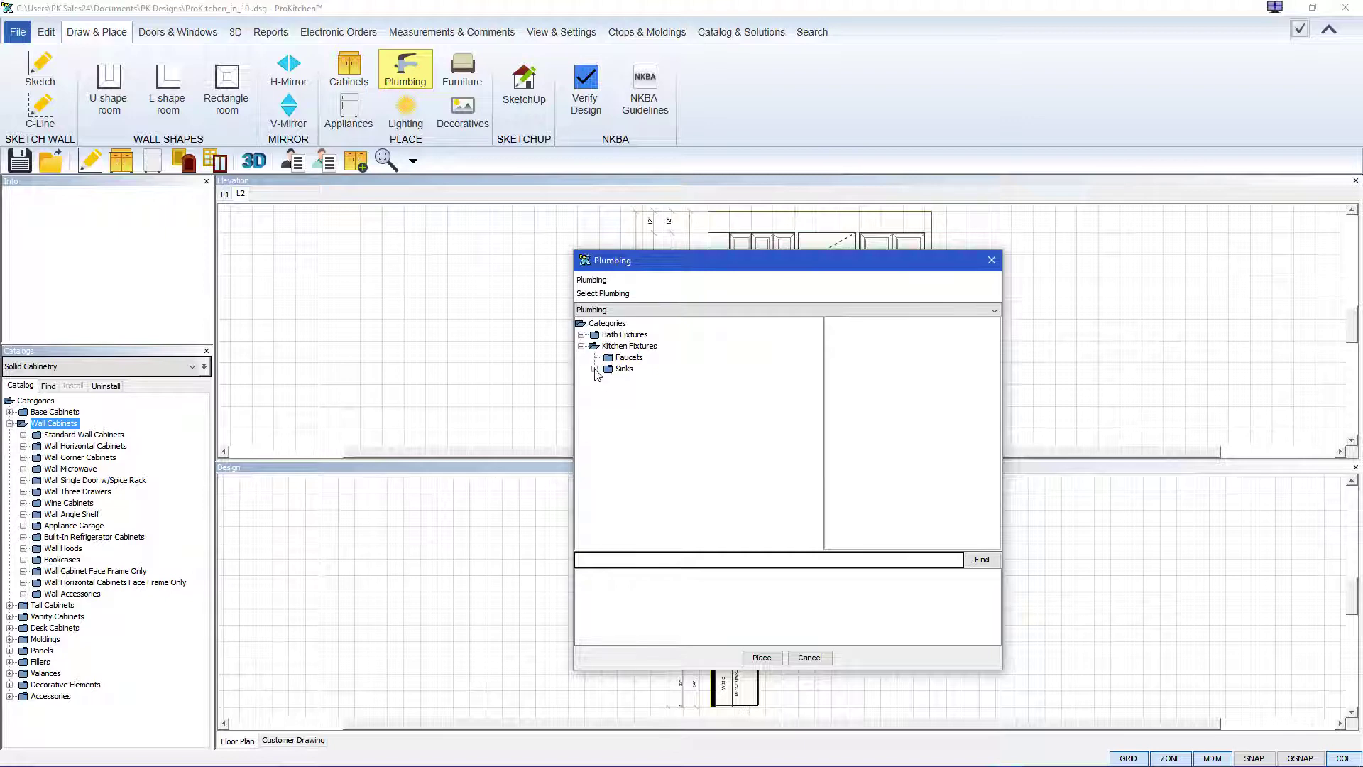
{"action": "left_click", "coordinate": [595, 370]}
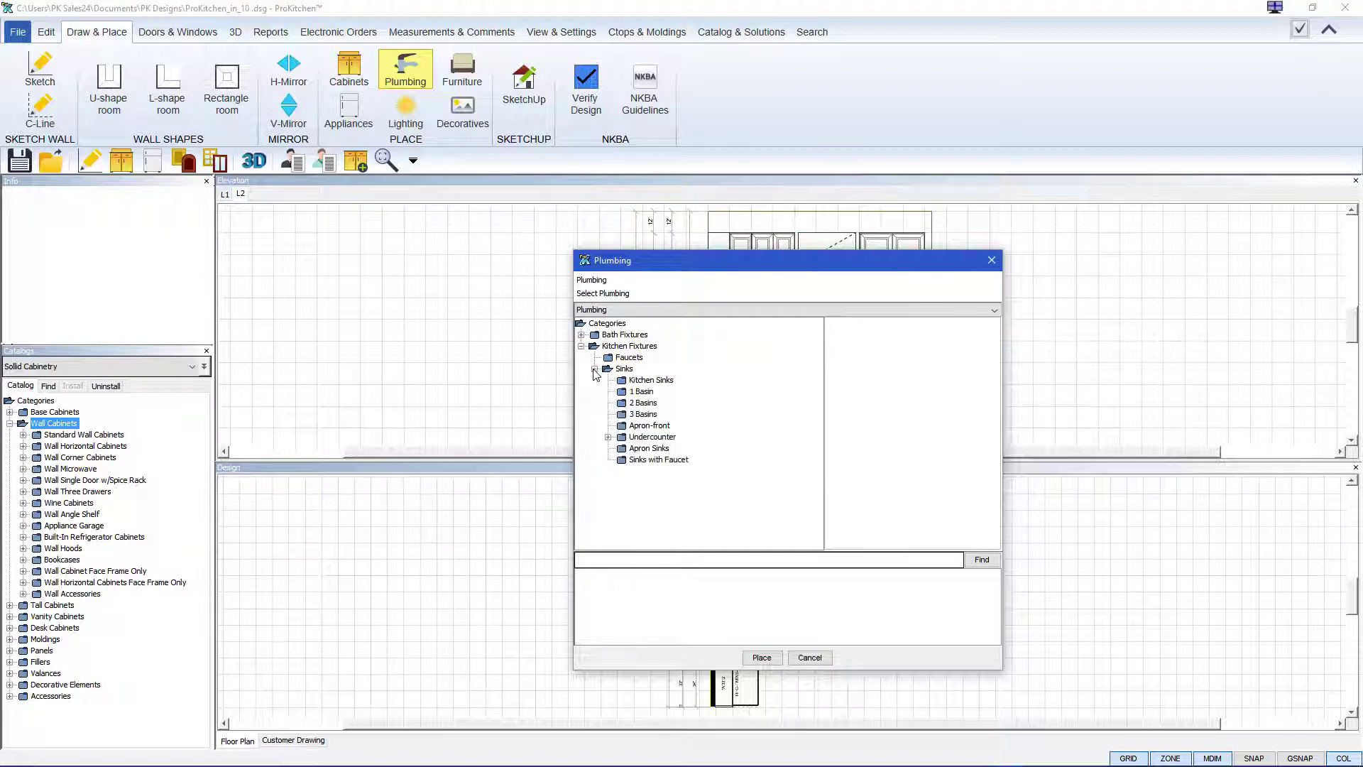
{"action": "left_click", "coordinate": [608, 438]}
{"action": "left_click", "coordinate": [651, 460]}
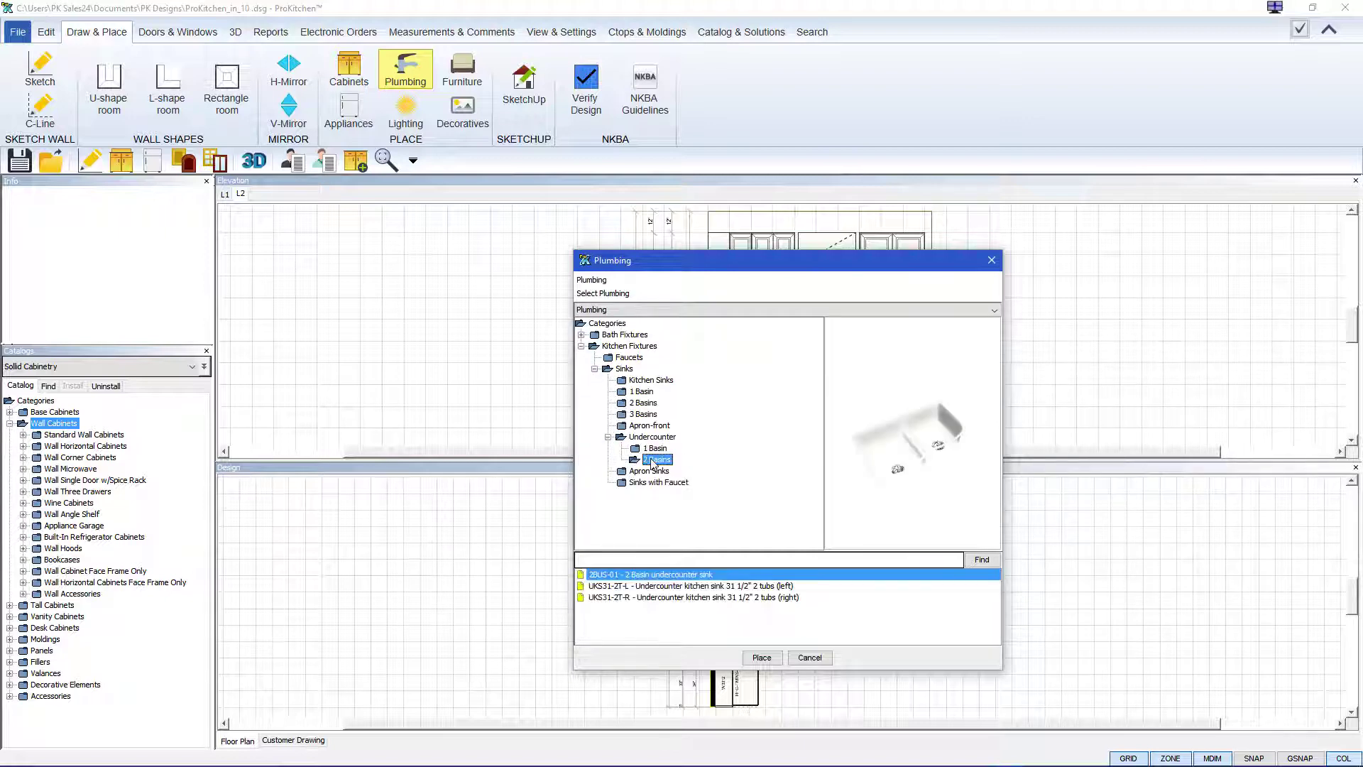
{"action": "left_click", "coordinate": [710, 588]}
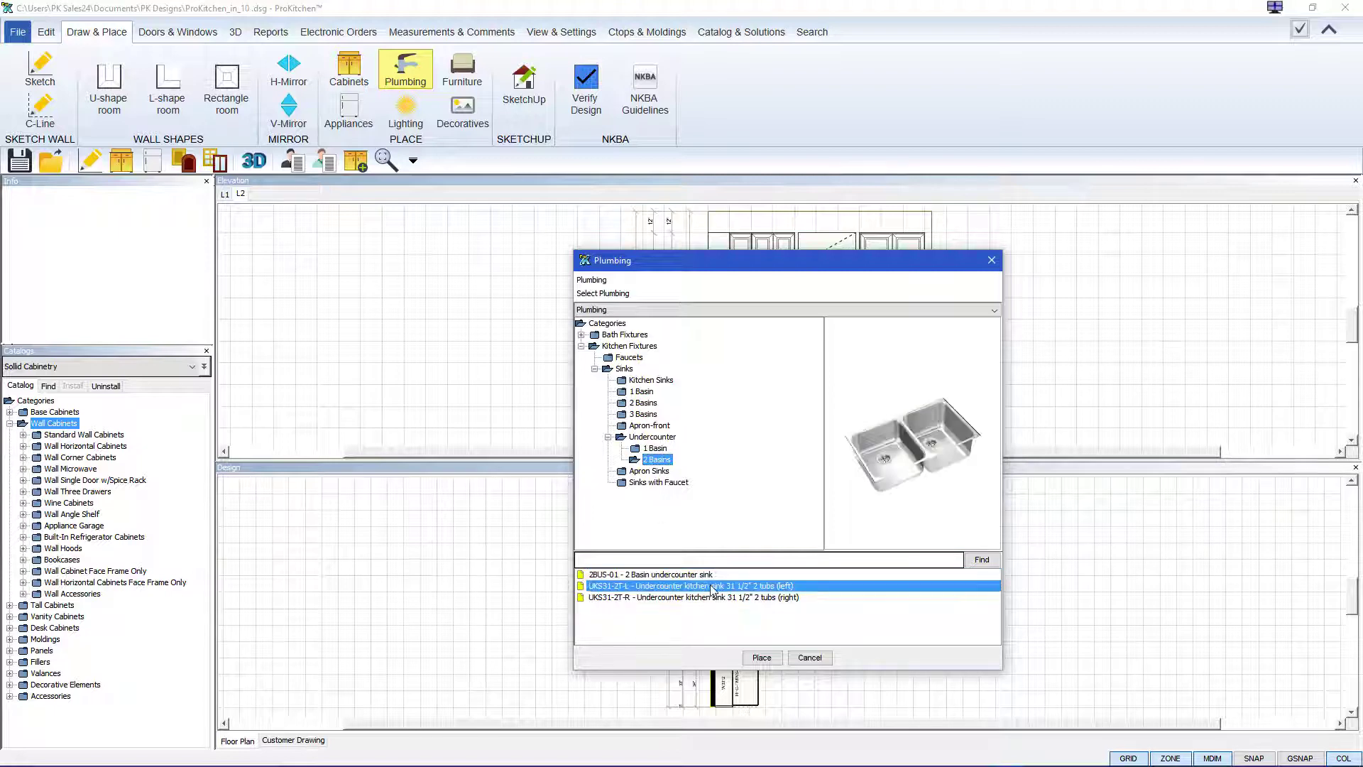
{"action": "left_click", "coordinate": [764, 658]}
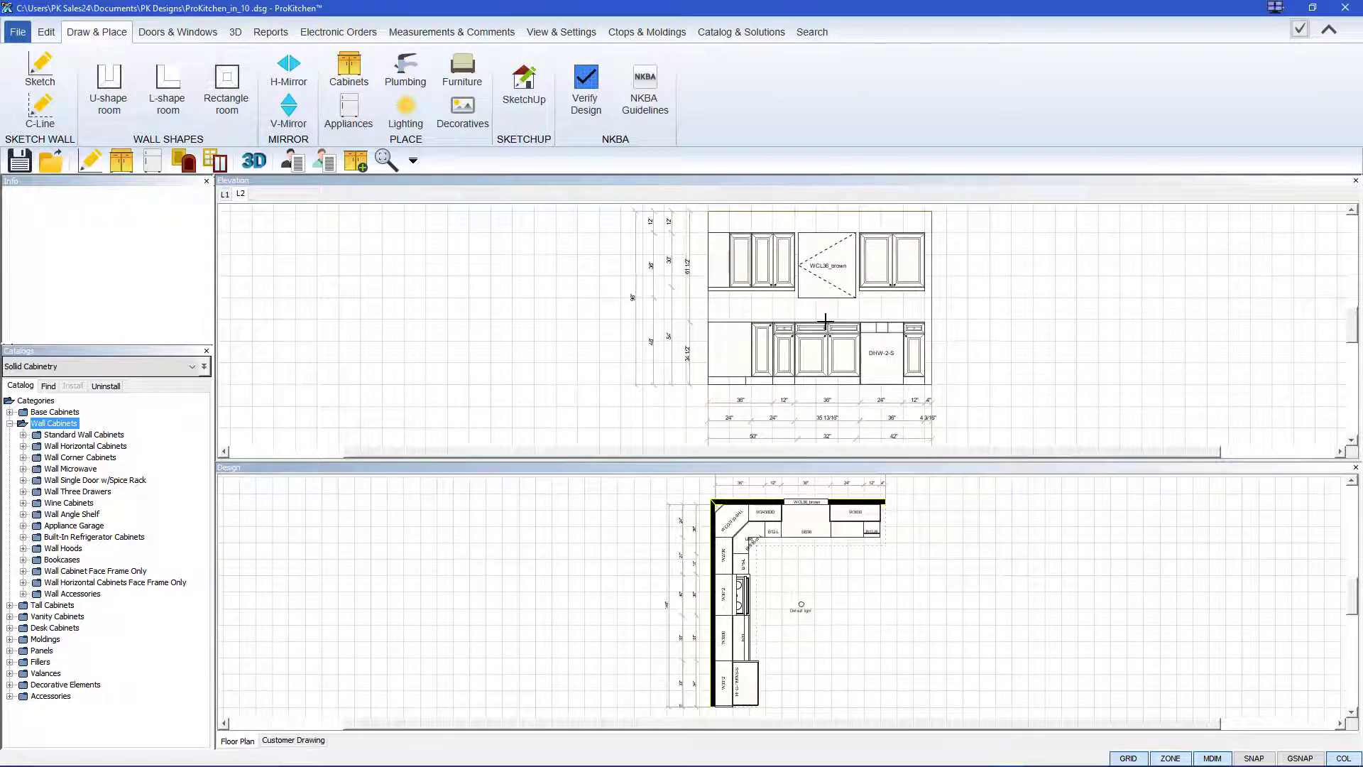
{"action": "left_click", "coordinate": [802, 527]}
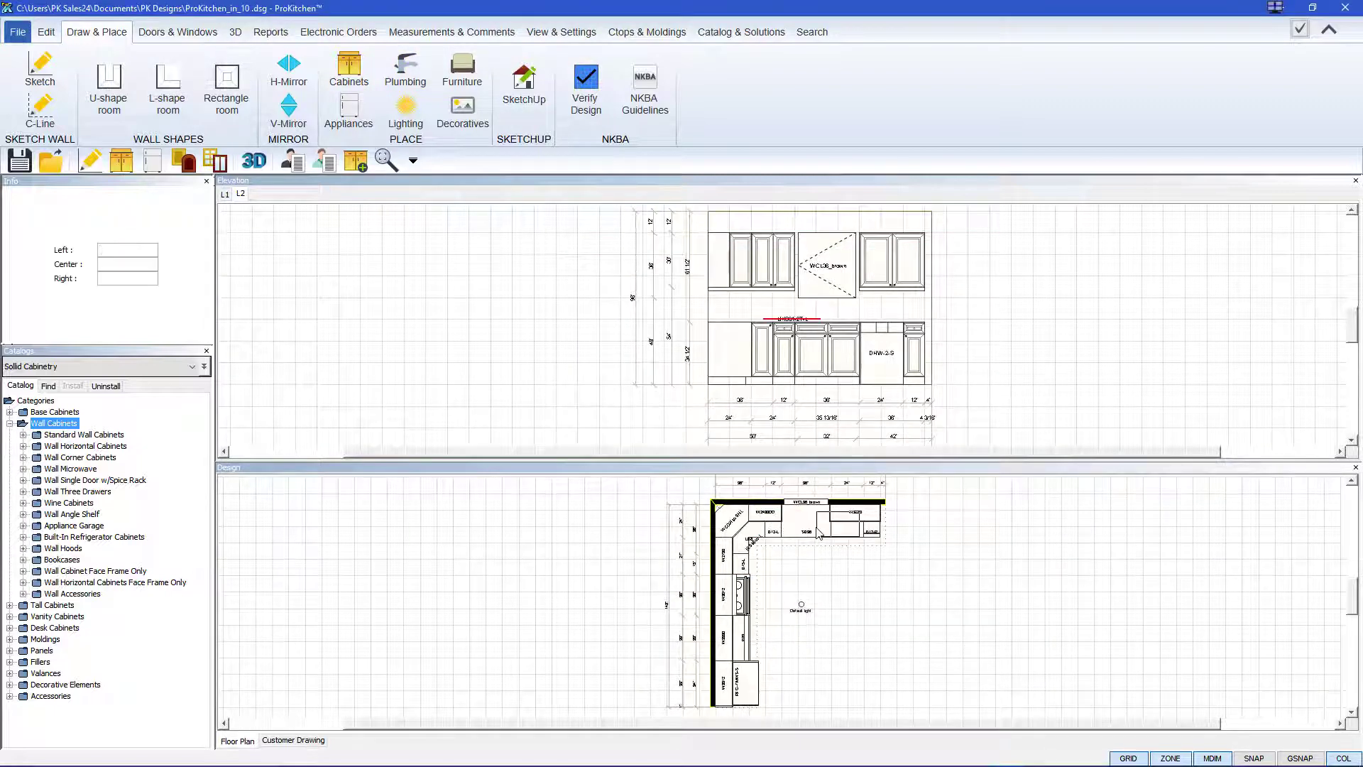
Add the KF-02 kitchen faucet onto the sink
{"action": "double_click", "coordinate": [788, 529]}
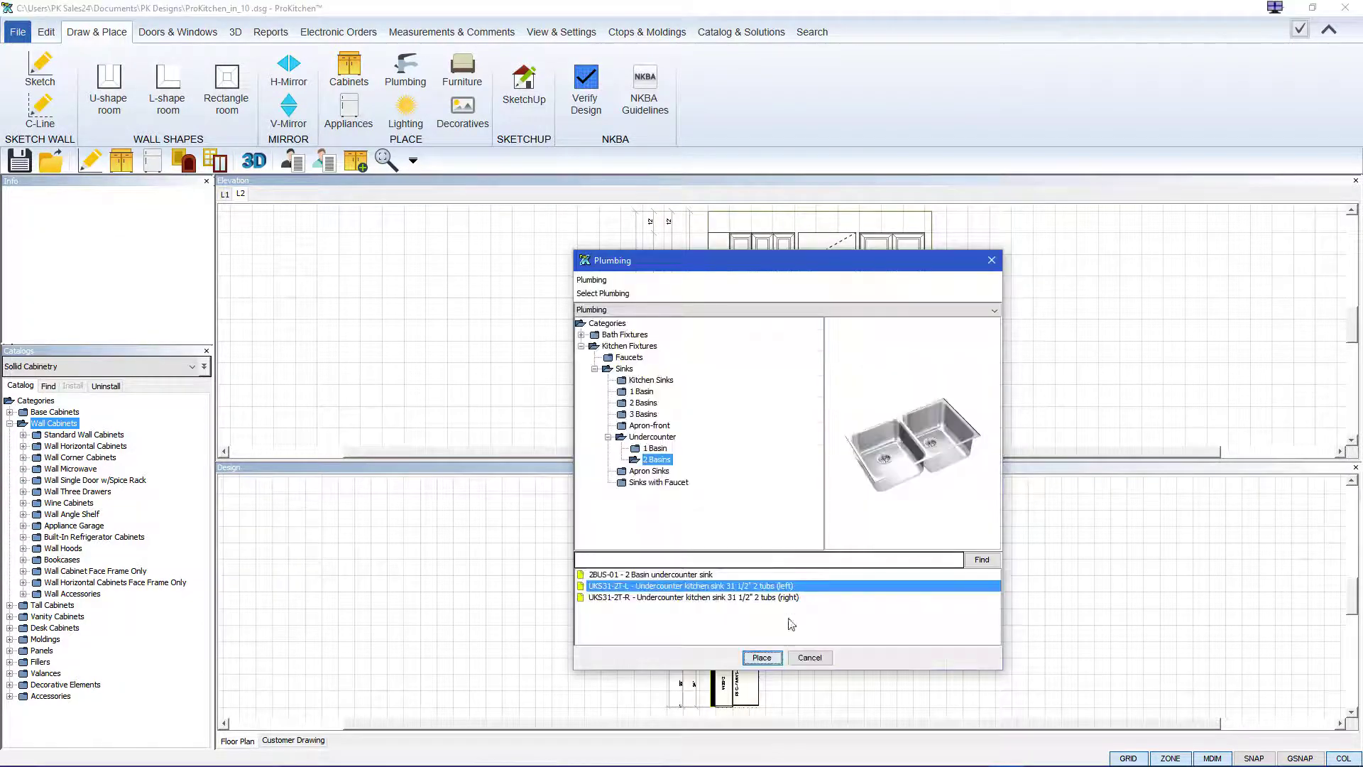
{"action": "left_click", "coordinate": [627, 357]}
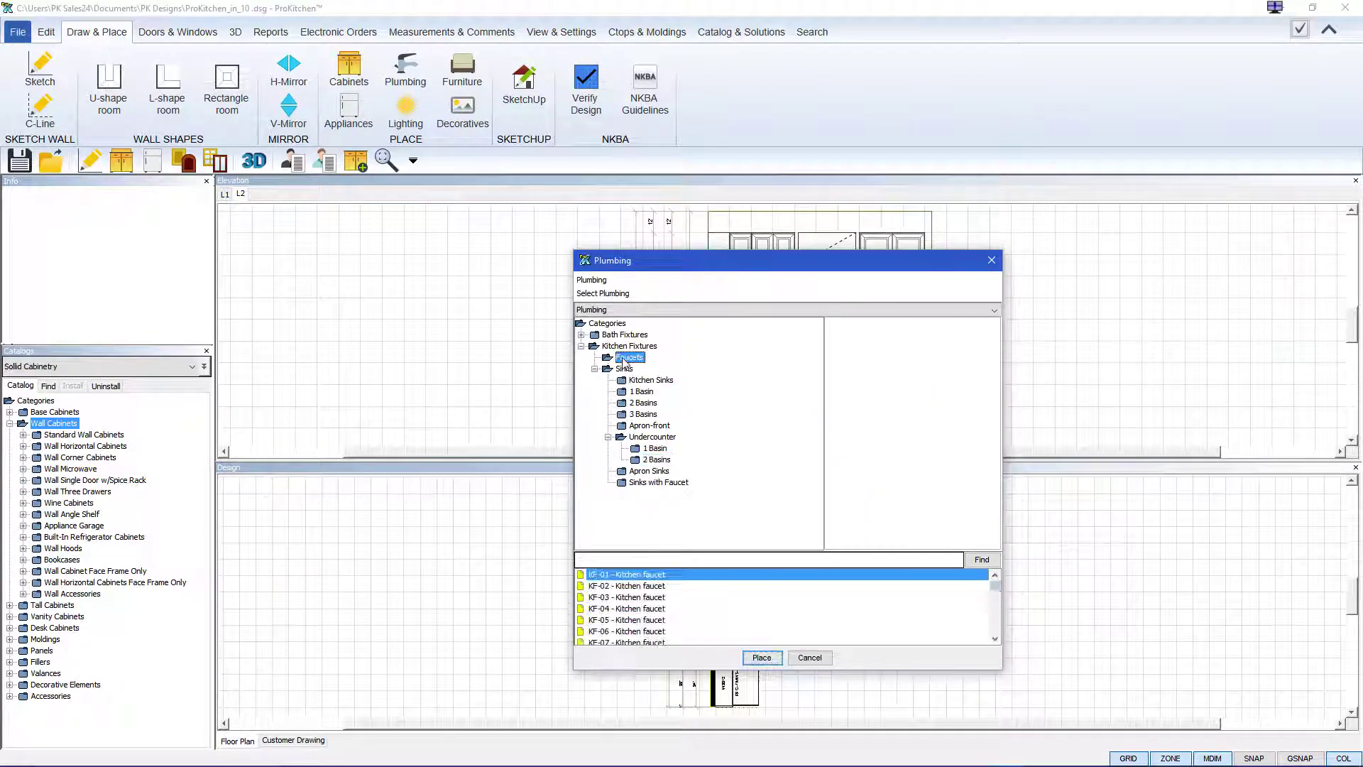
{"action": "left_click", "coordinate": [650, 619]}
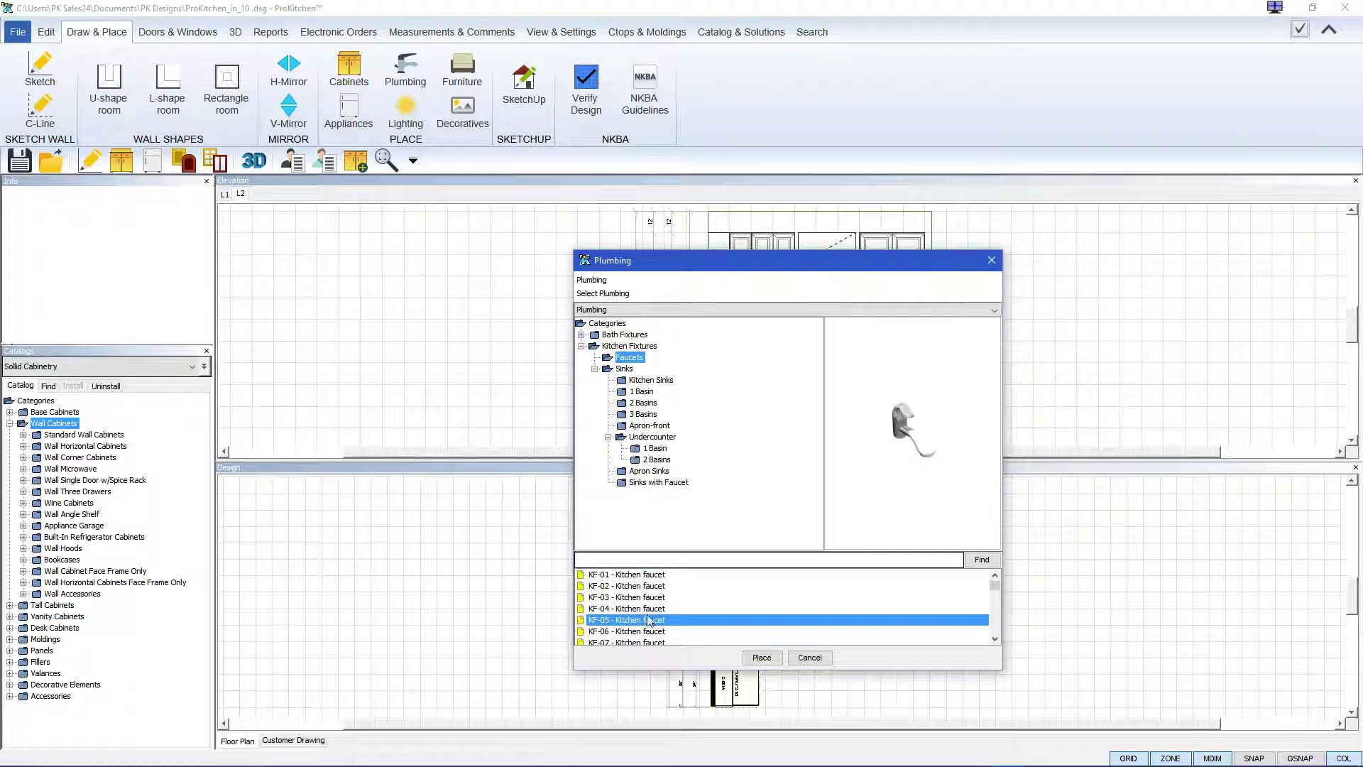
{"action": "left_click", "coordinate": [650, 585]}
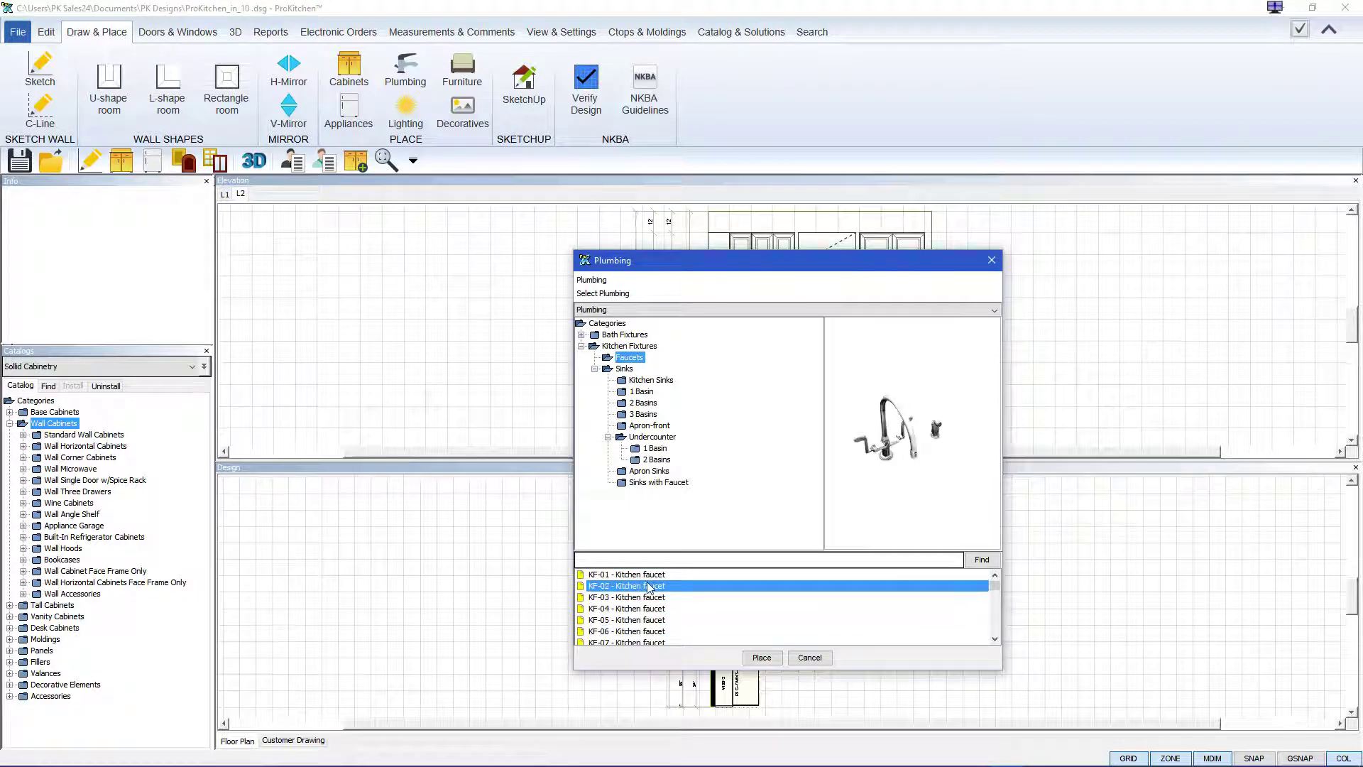
{"action": "left_click", "coordinate": [761, 657]}
{"action": "left_click", "coordinate": [809, 510]}
{"action": "left_click", "coordinate": [810, 657]}
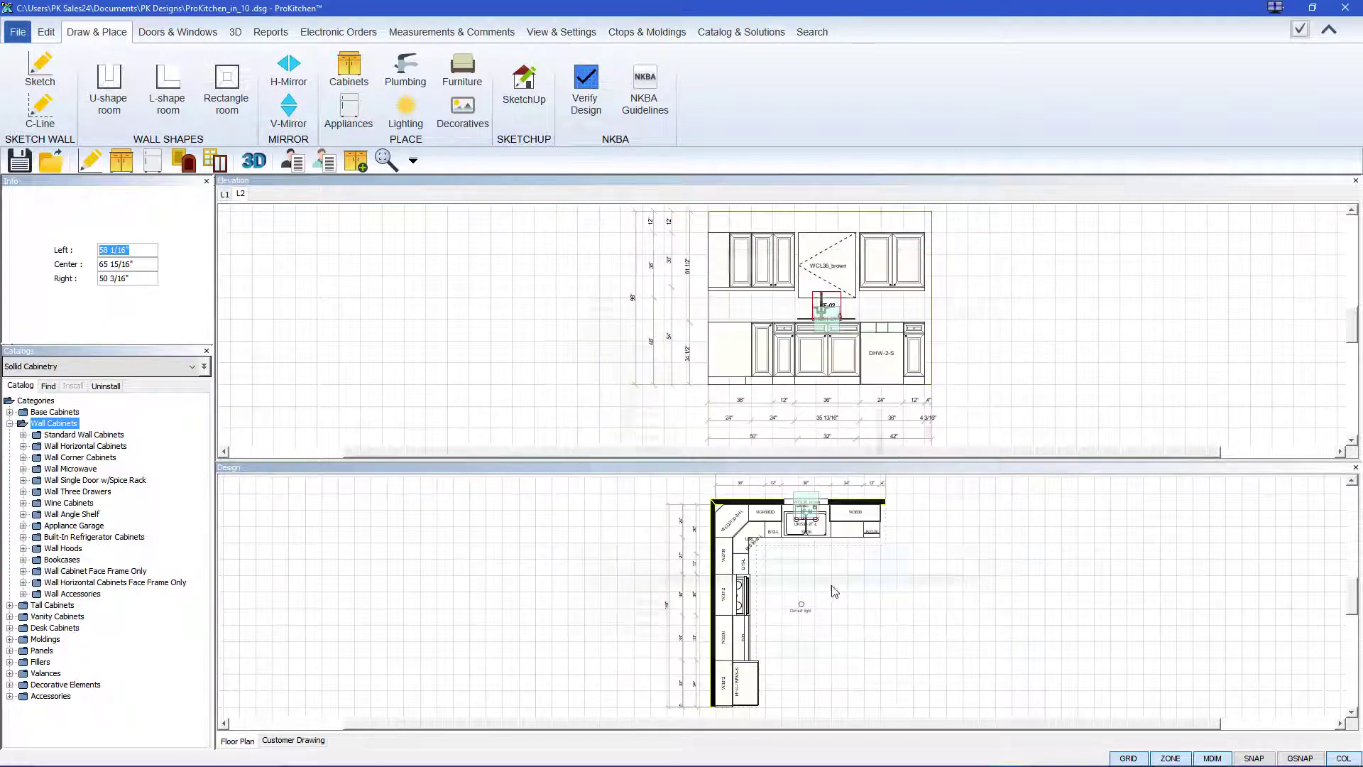
Centre the sink on the SB36 sink base cabinet
{"action": "right_click", "coordinate": [806, 527]}
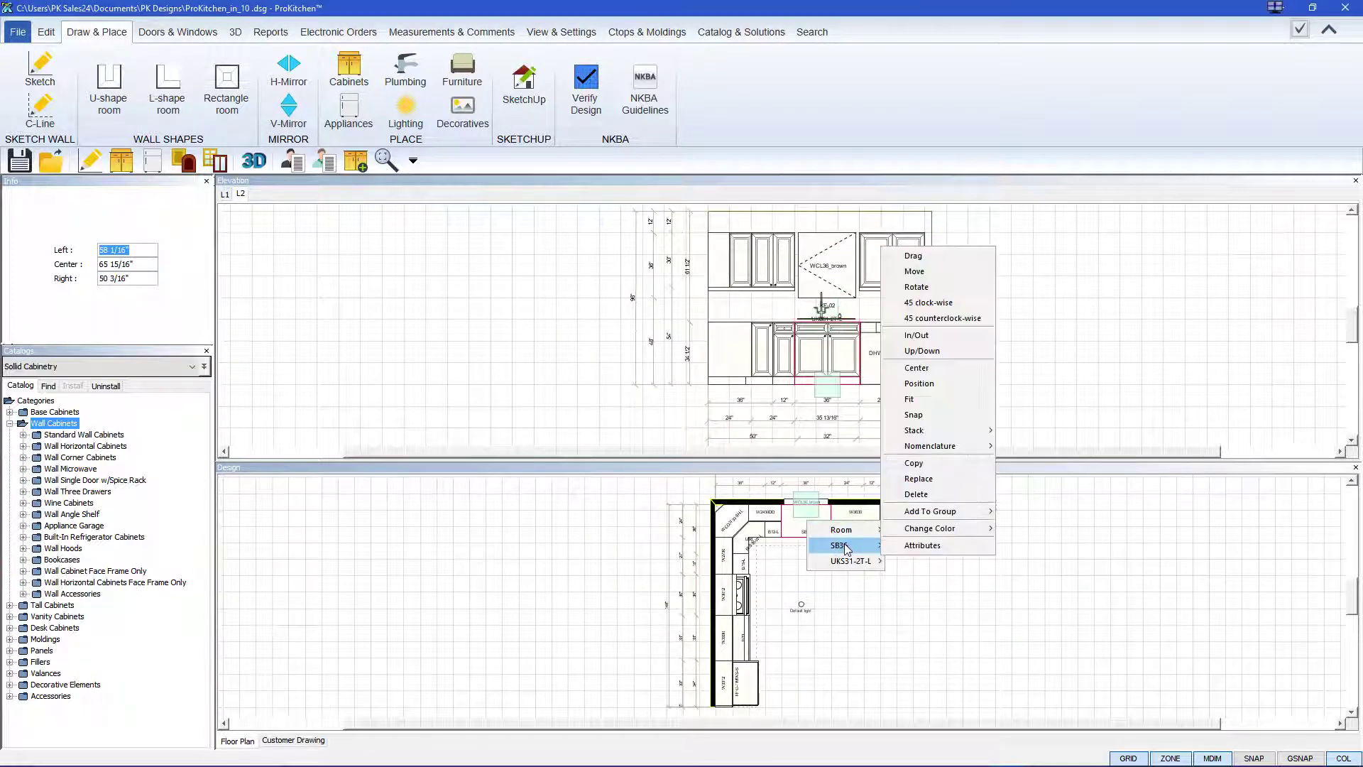
{"action": "mouse_move", "coordinate": [848, 560]}
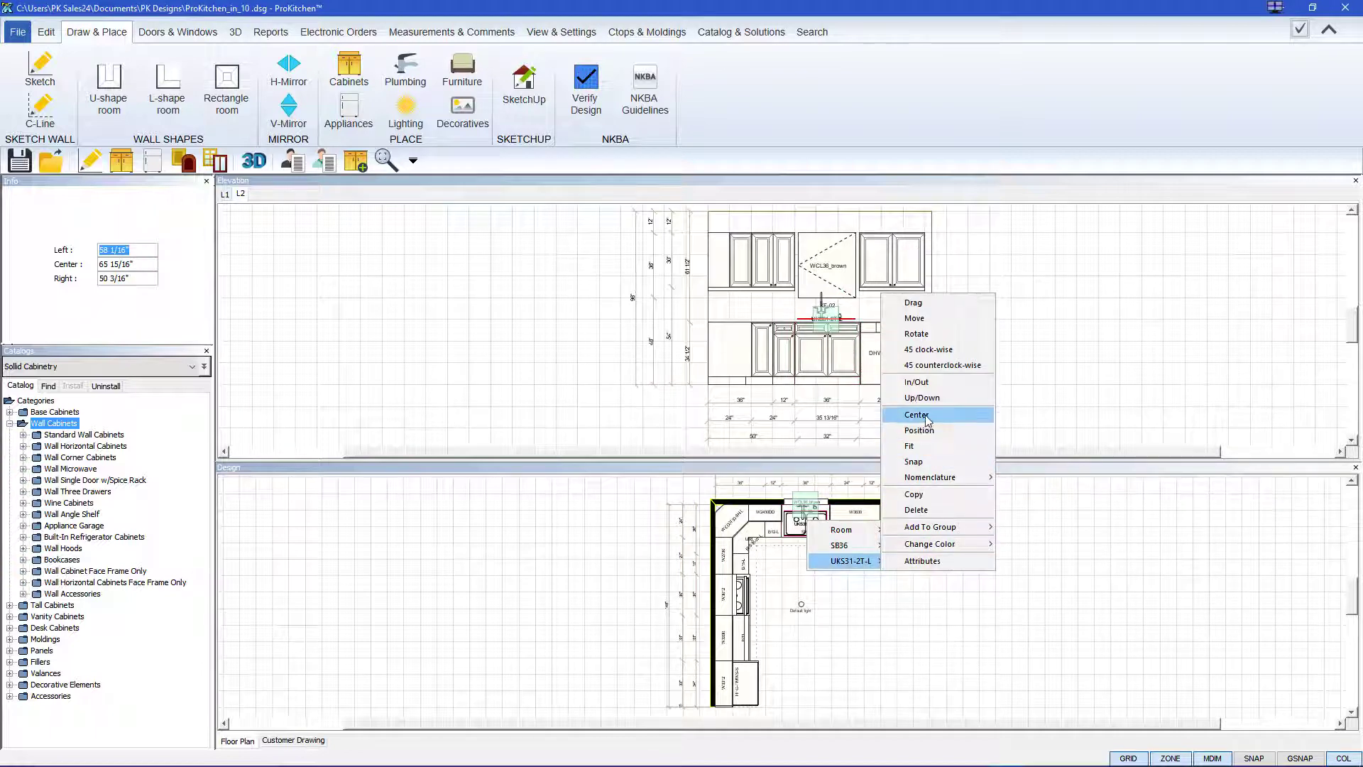
{"action": "left_click", "coordinate": [916, 415]}
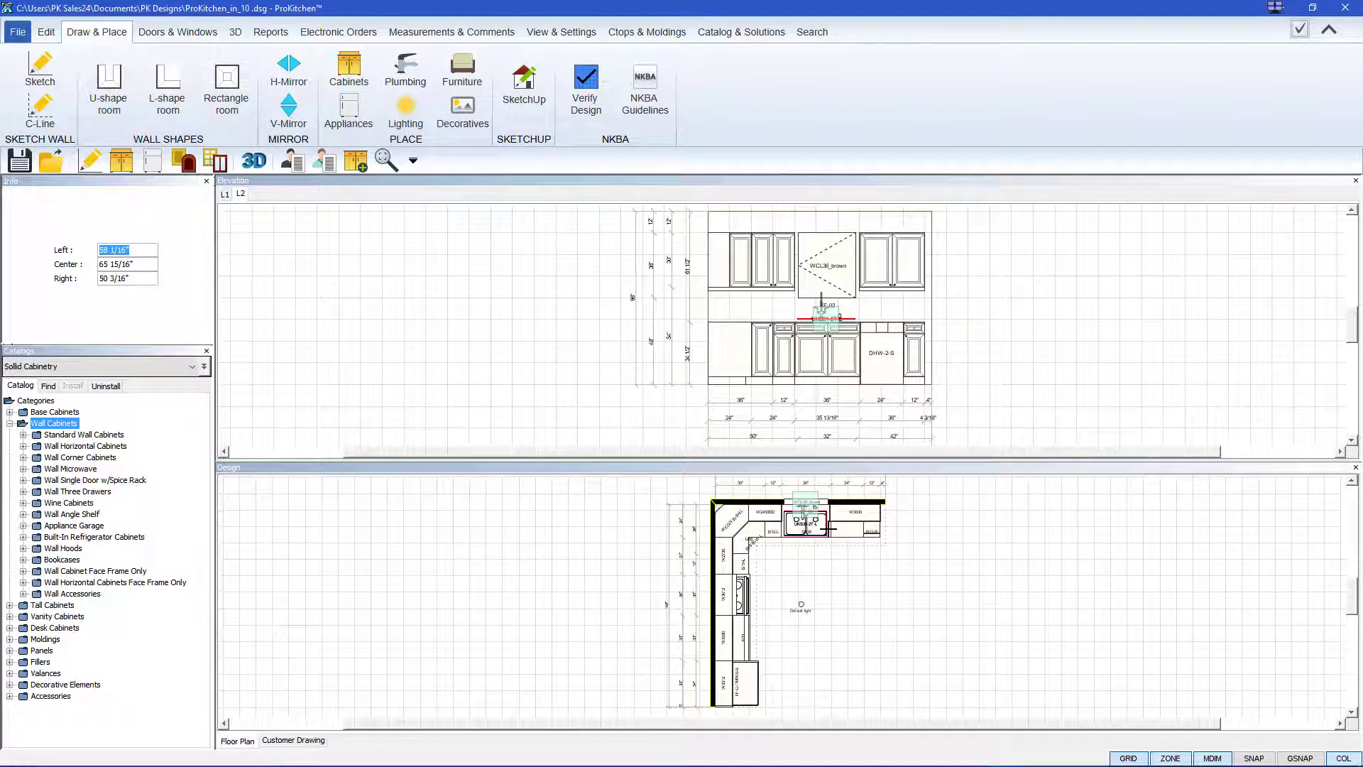
Centre the KF-02 faucet over the sink
{"action": "right_click", "coordinate": [801, 511]}
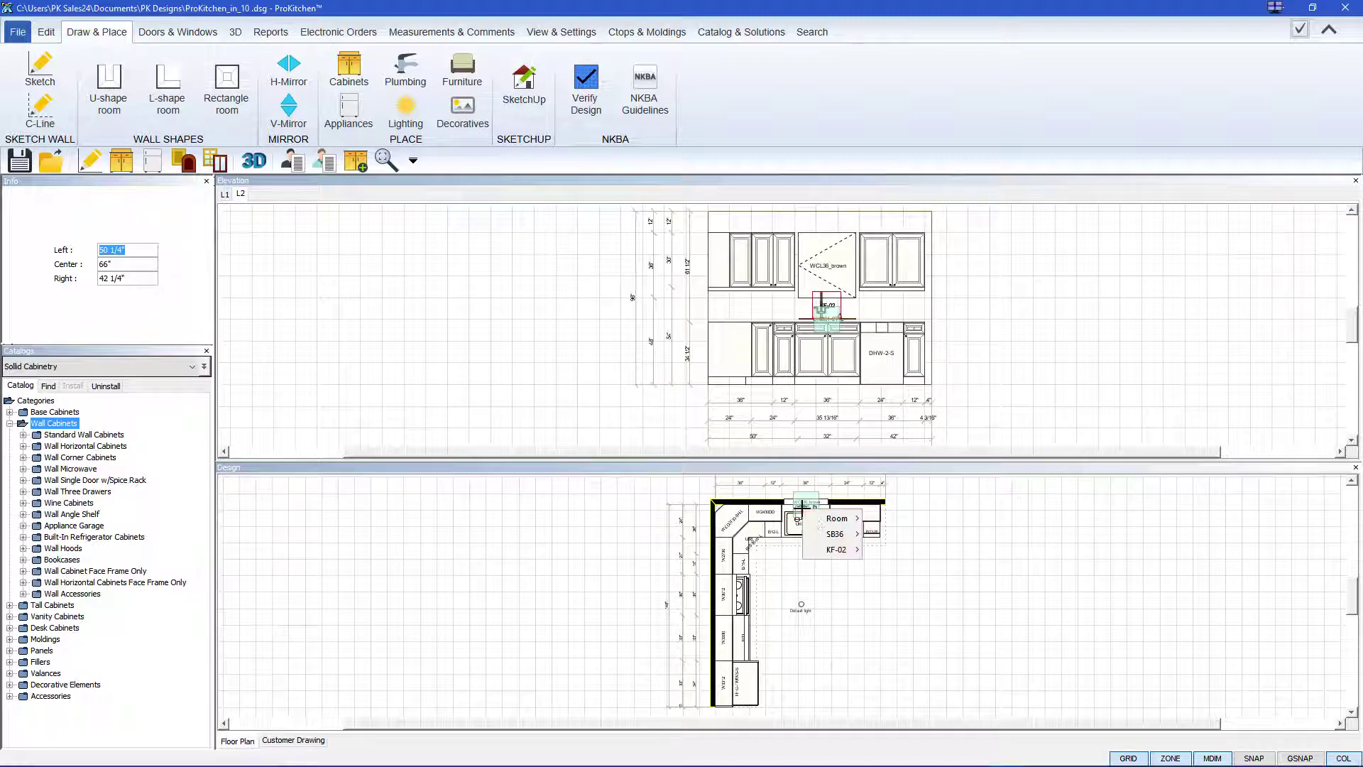
{"action": "mouse_move", "coordinate": [838, 549]}
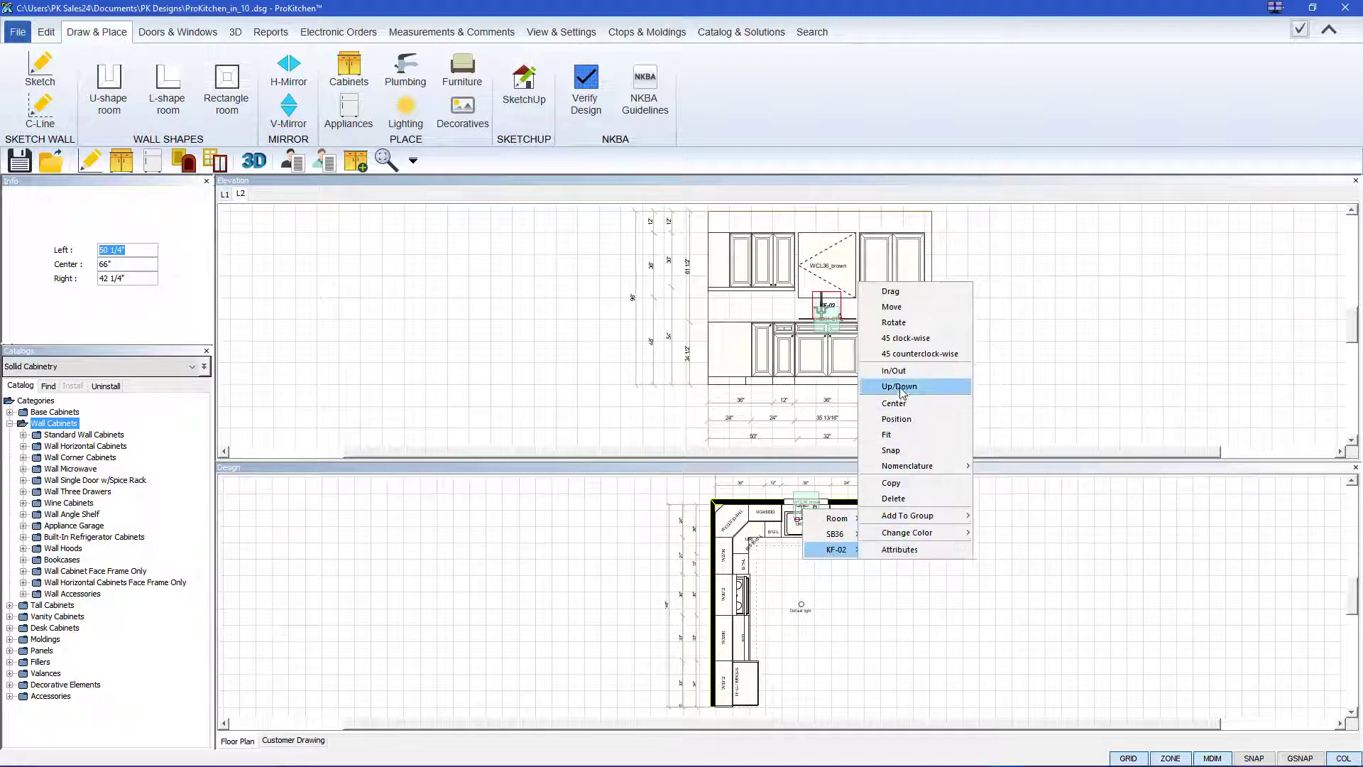
{"action": "left_click", "coordinate": [896, 419]}
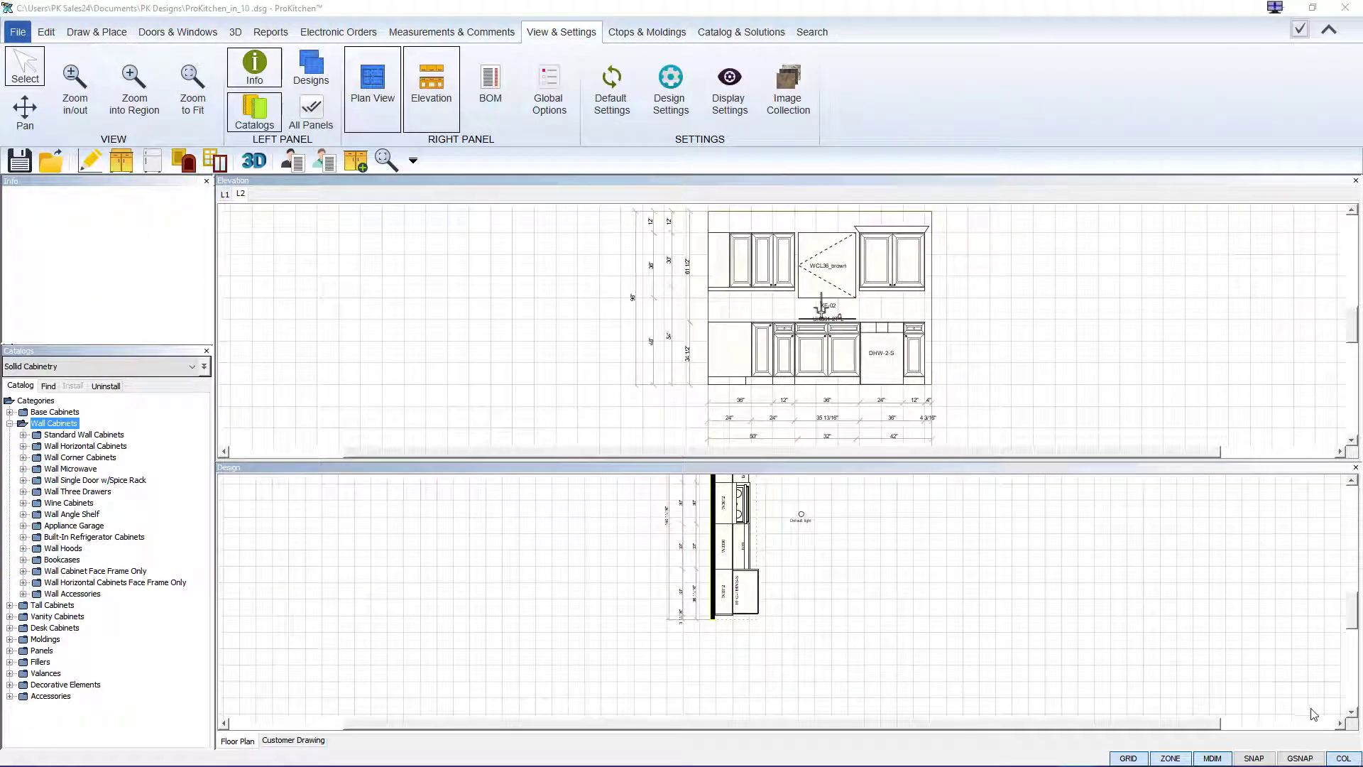
Add countertops to all base cabinets, check the countertop, then add crown molding to all wall cabinets
{"action": "left_click", "coordinate": [667, 33]}
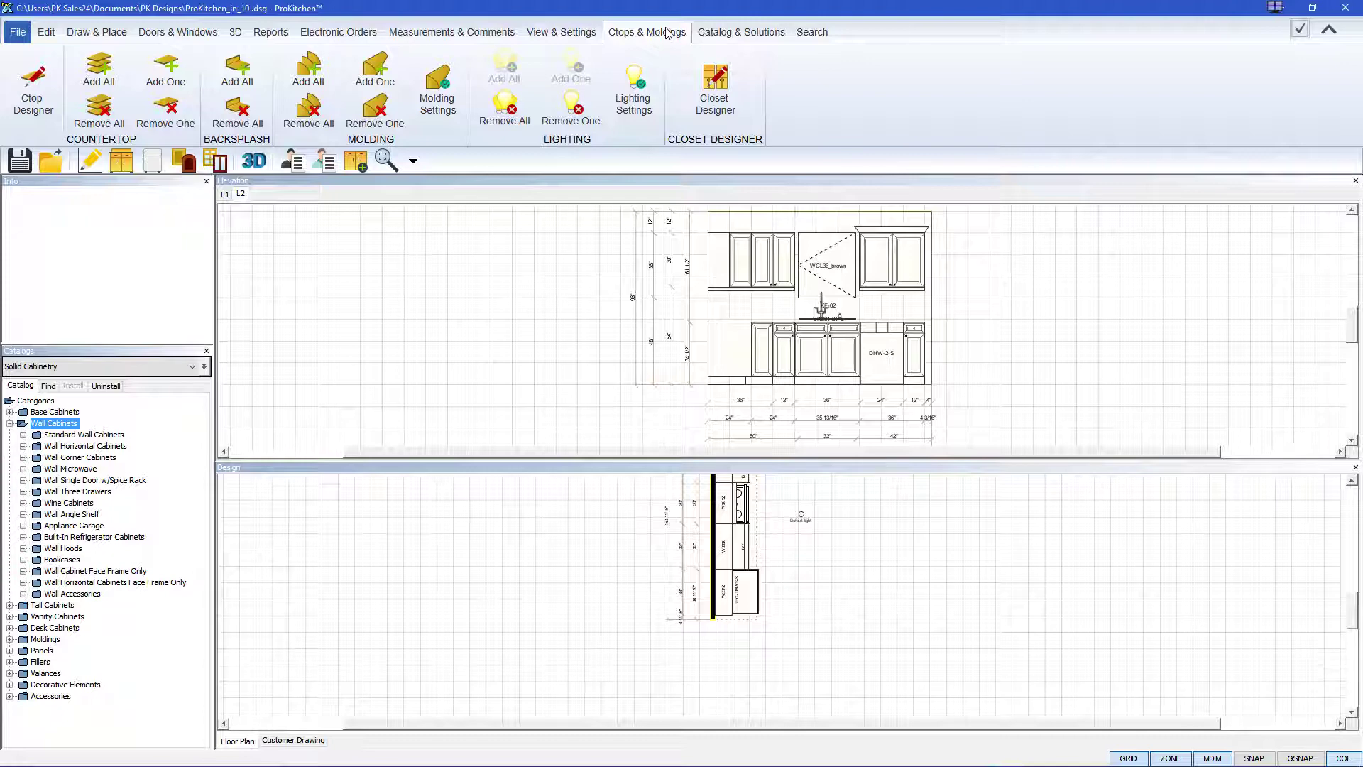
{"action": "left_click", "coordinate": [100, 71]}
{"action": "left_click", "coordinate": [796, 324]}
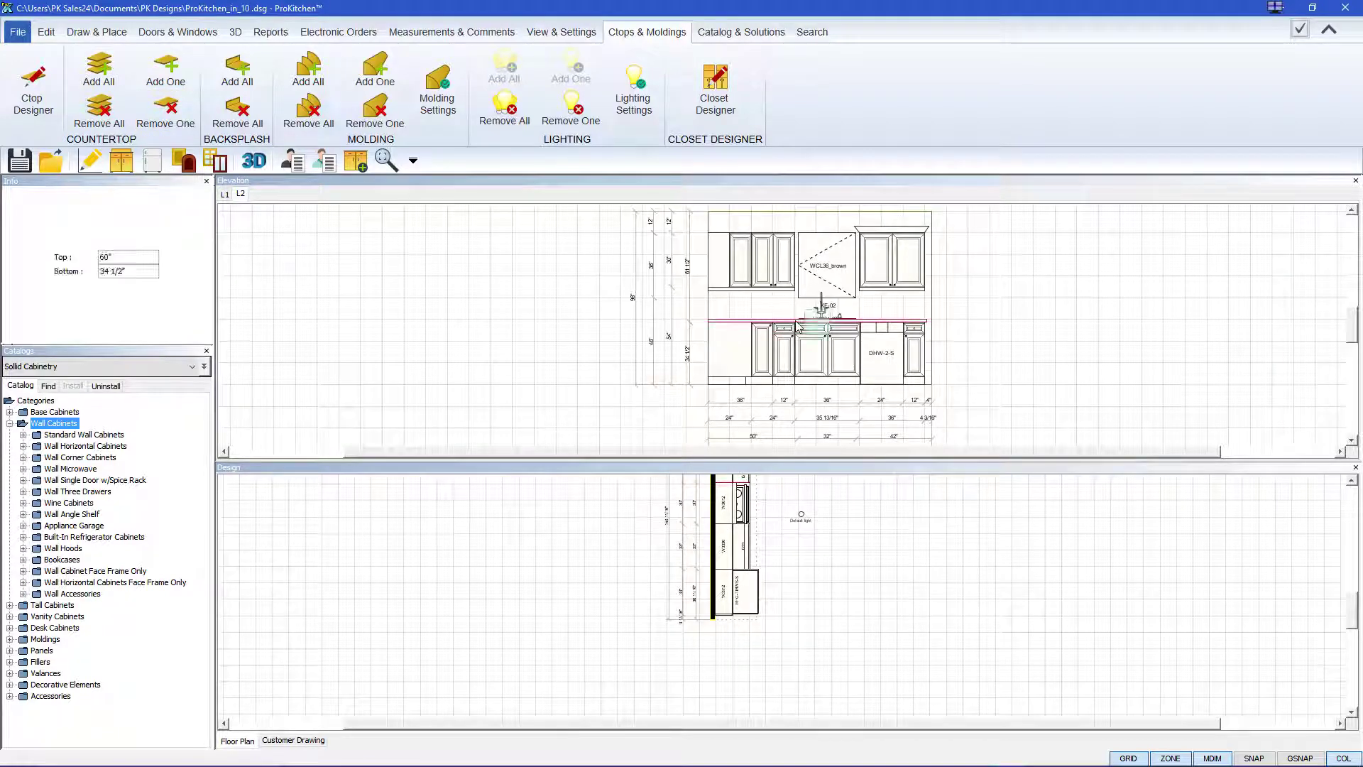
{"action": "left_click", "coordinate": [316, 73]}
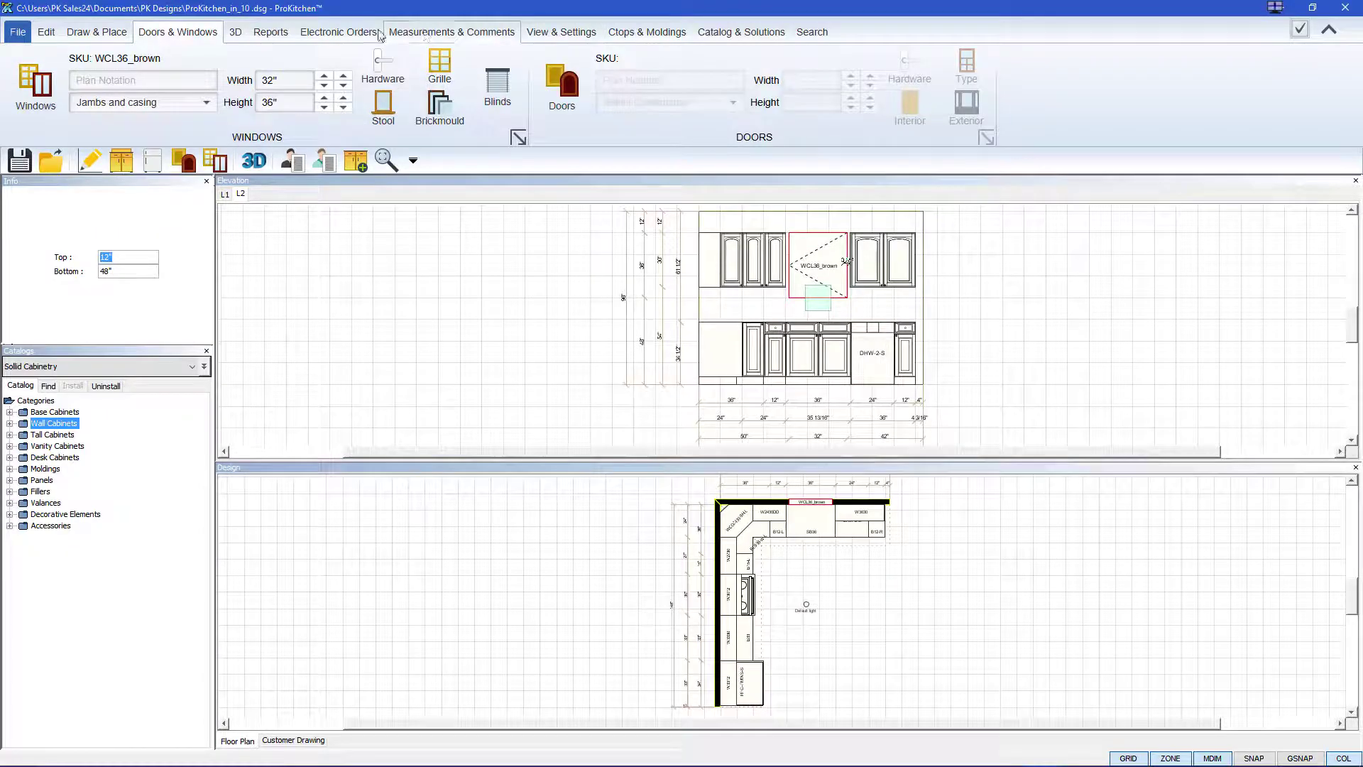
Set the global cabinet series to Designer Series
{"action": "left_click", "coordinate": [560, 32]}
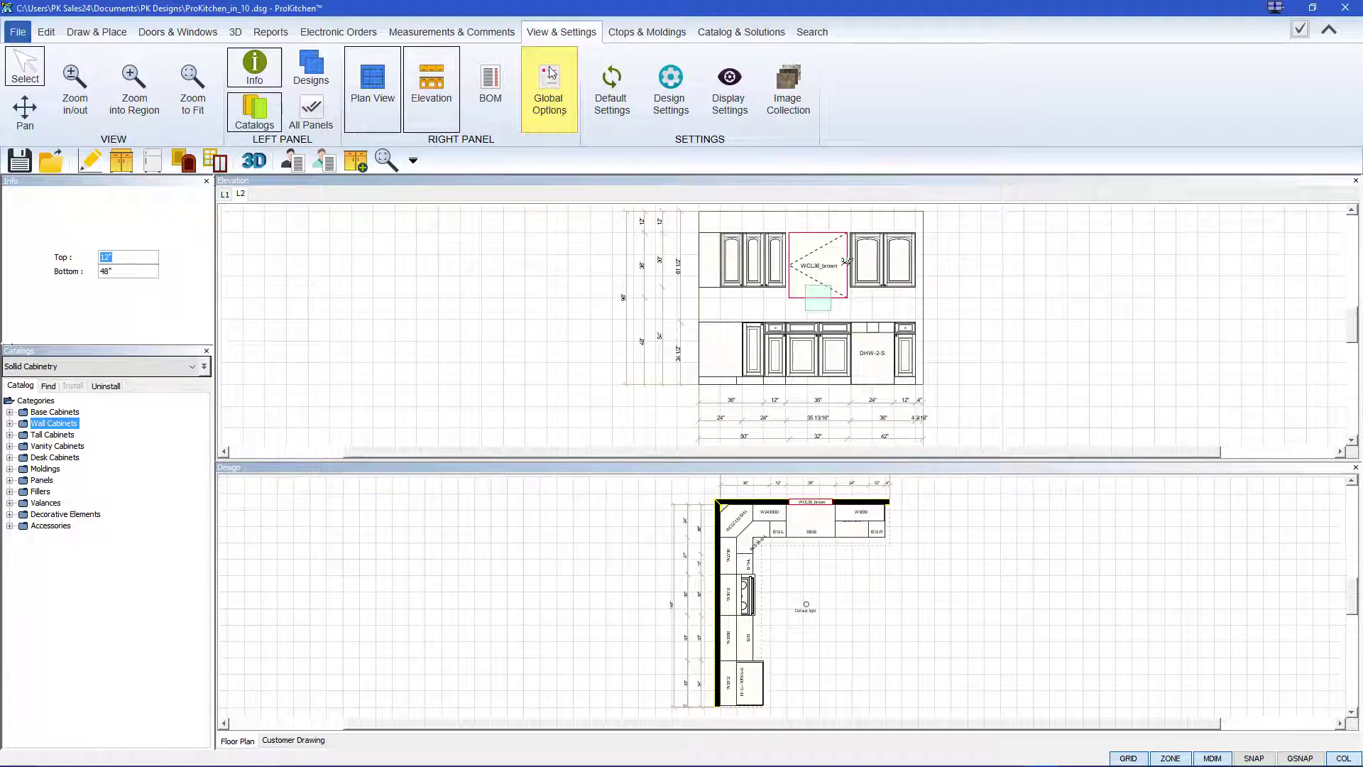
{"action": "left_click", "coordinate": [554, 115]}
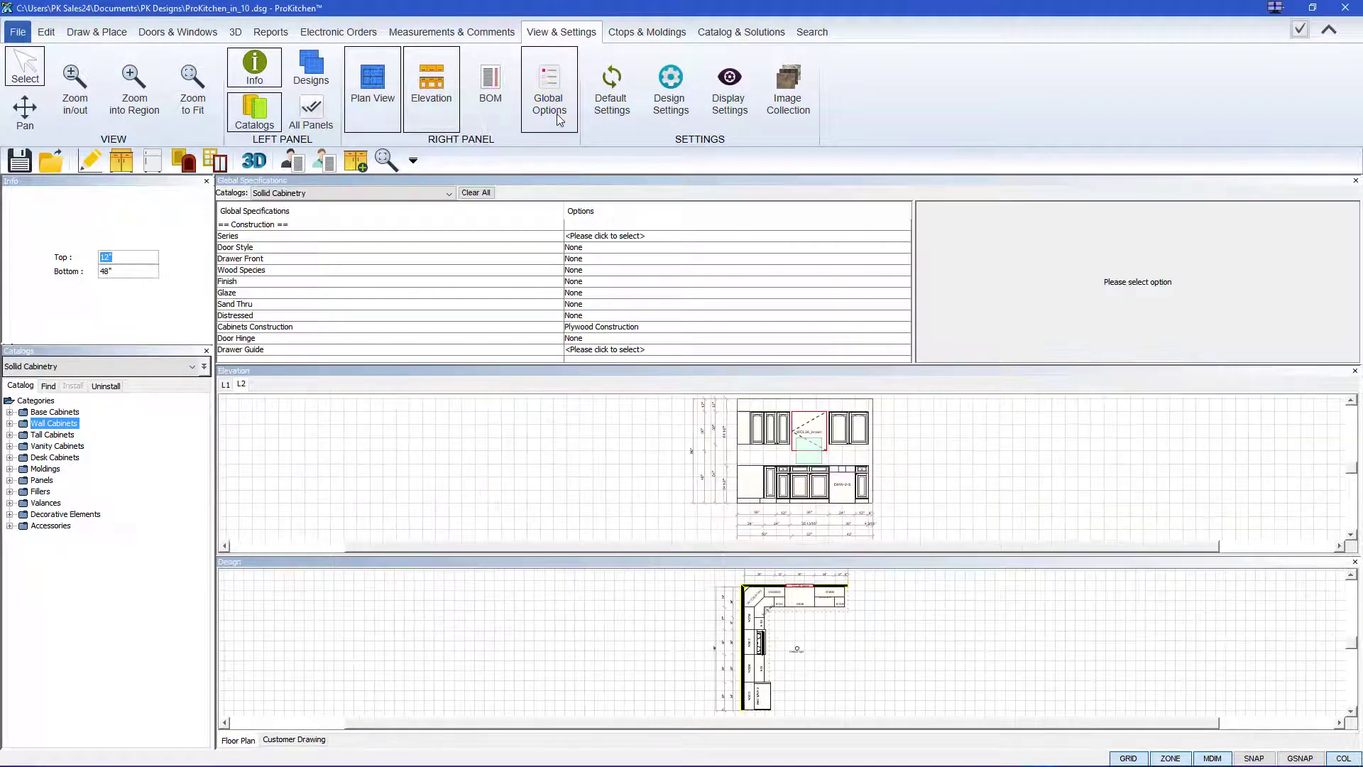
{"action": "left_click", "coordinate": [598, 237]}
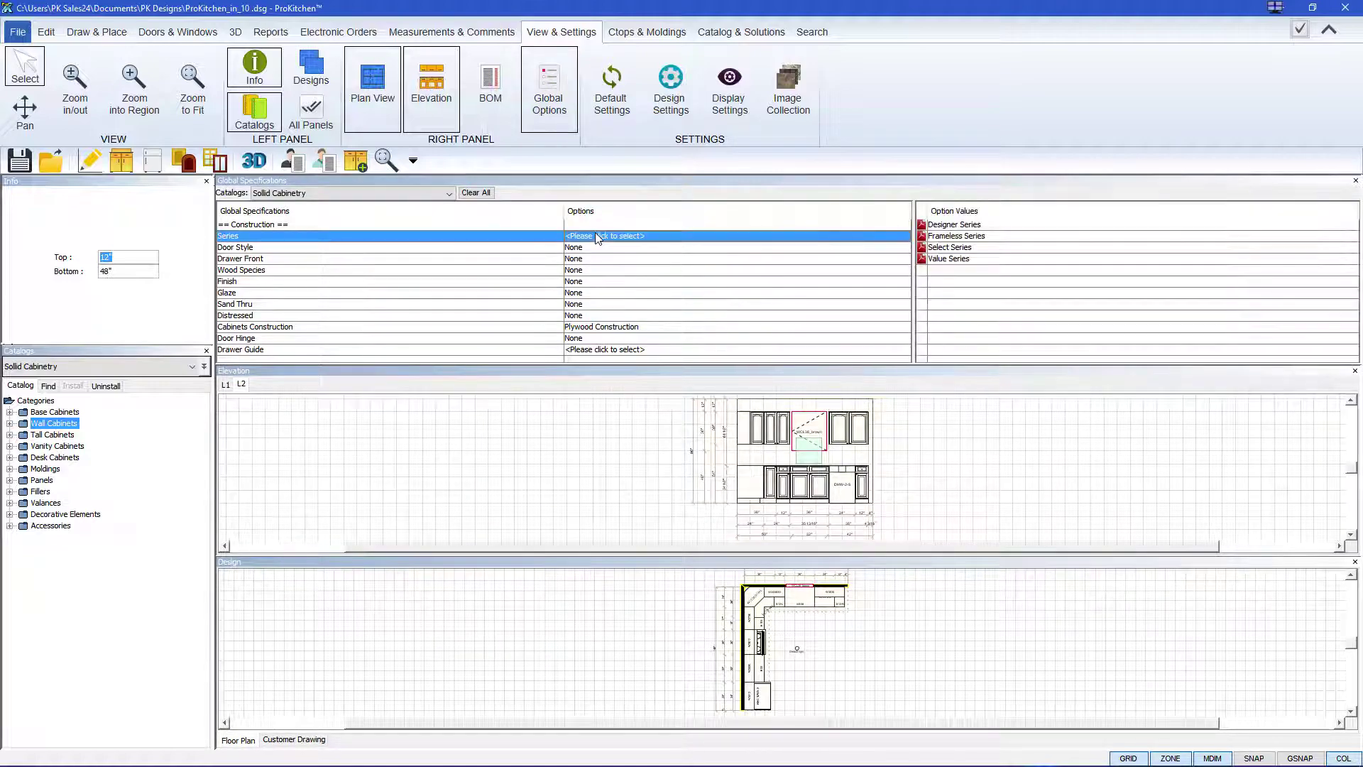
{"action": "left_click", "coordinate": [950, 227]}
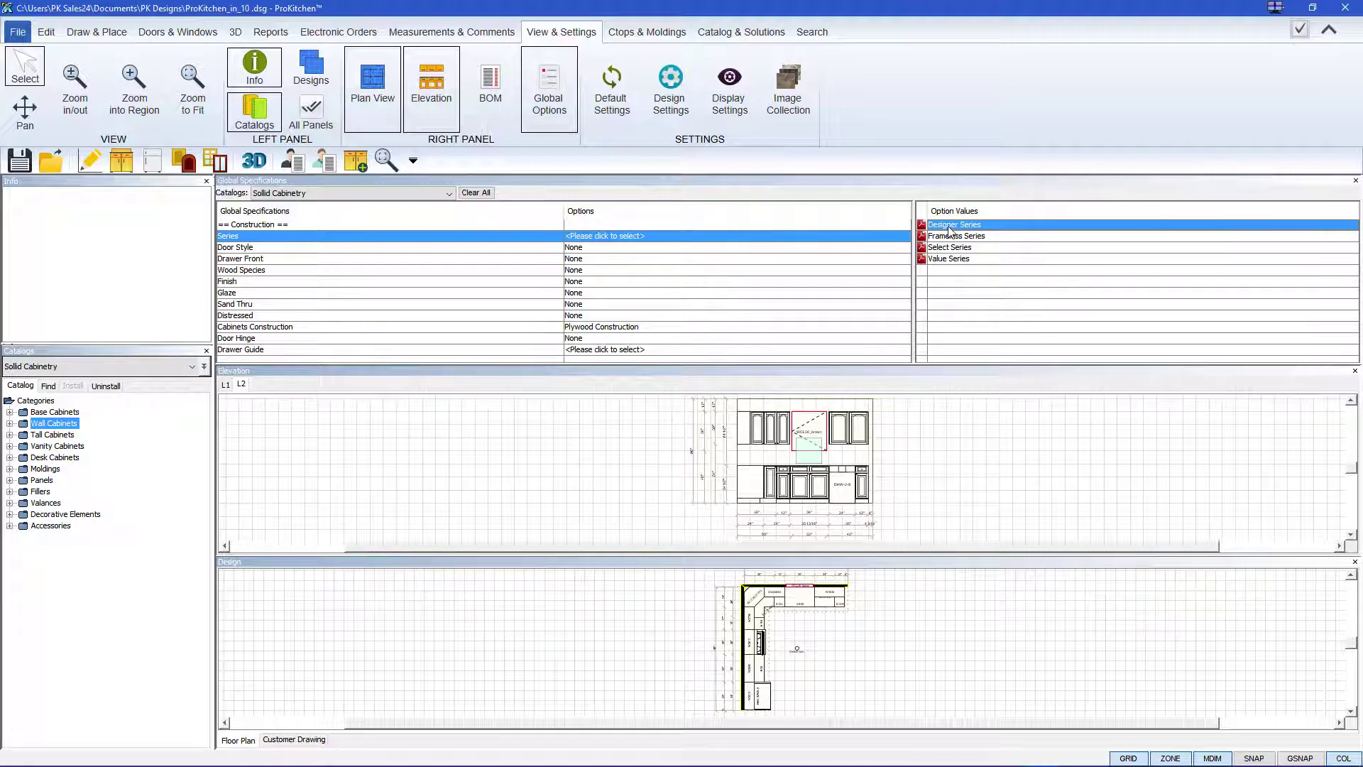
{"action": "left_click", "coordinate": [950, 226]}
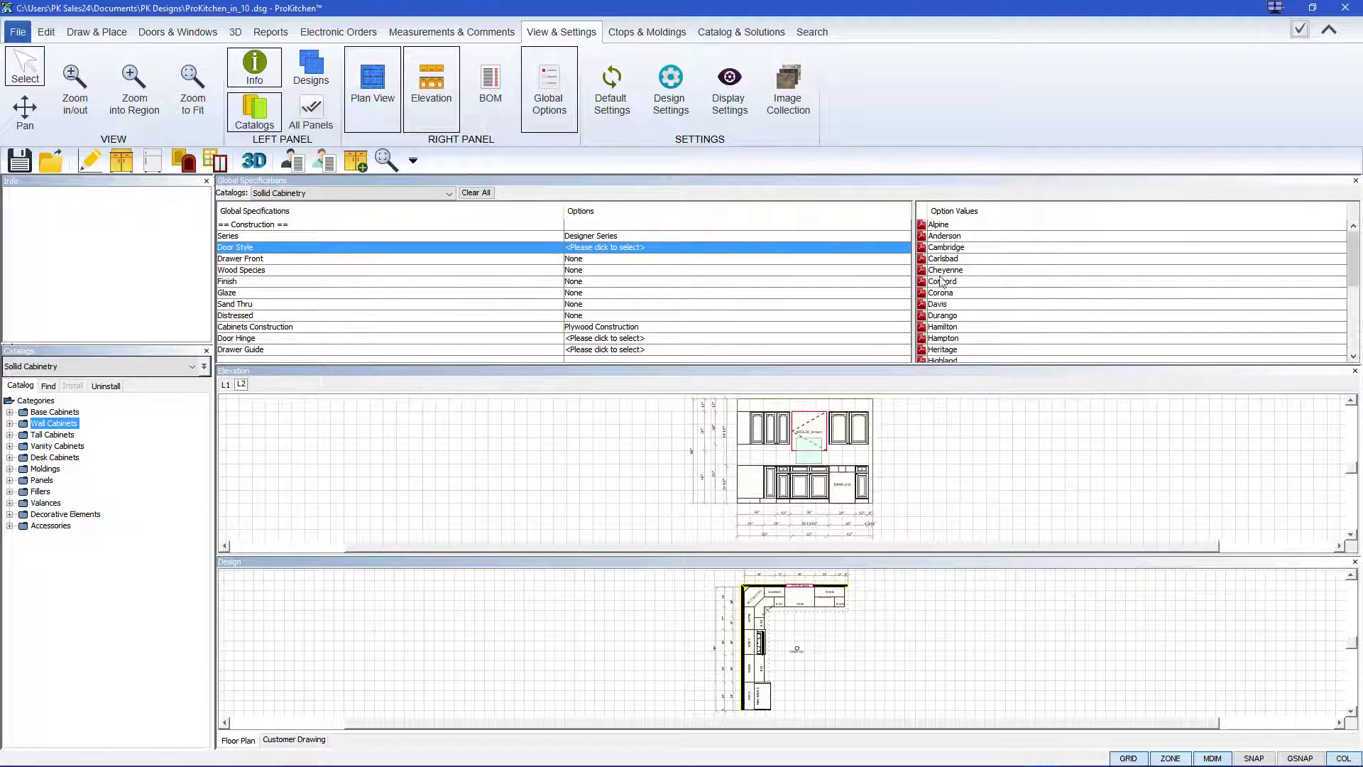
Choose Corona doors, Clear Alder wood, Iron finish, and None for hinge and drawer guide
{"action": "left_click", "coordinate": [952, 298]}
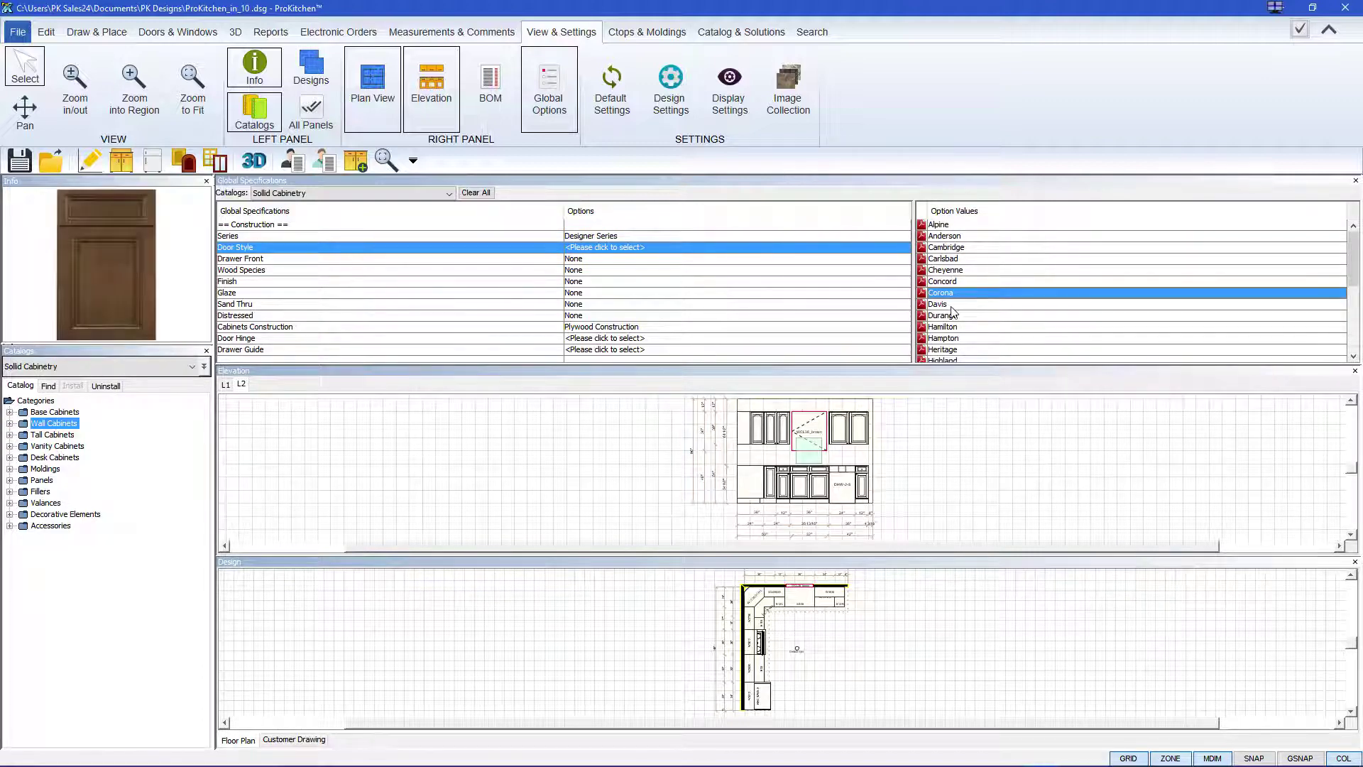
{"action": "double_click", "coordinate": [952, 295]}
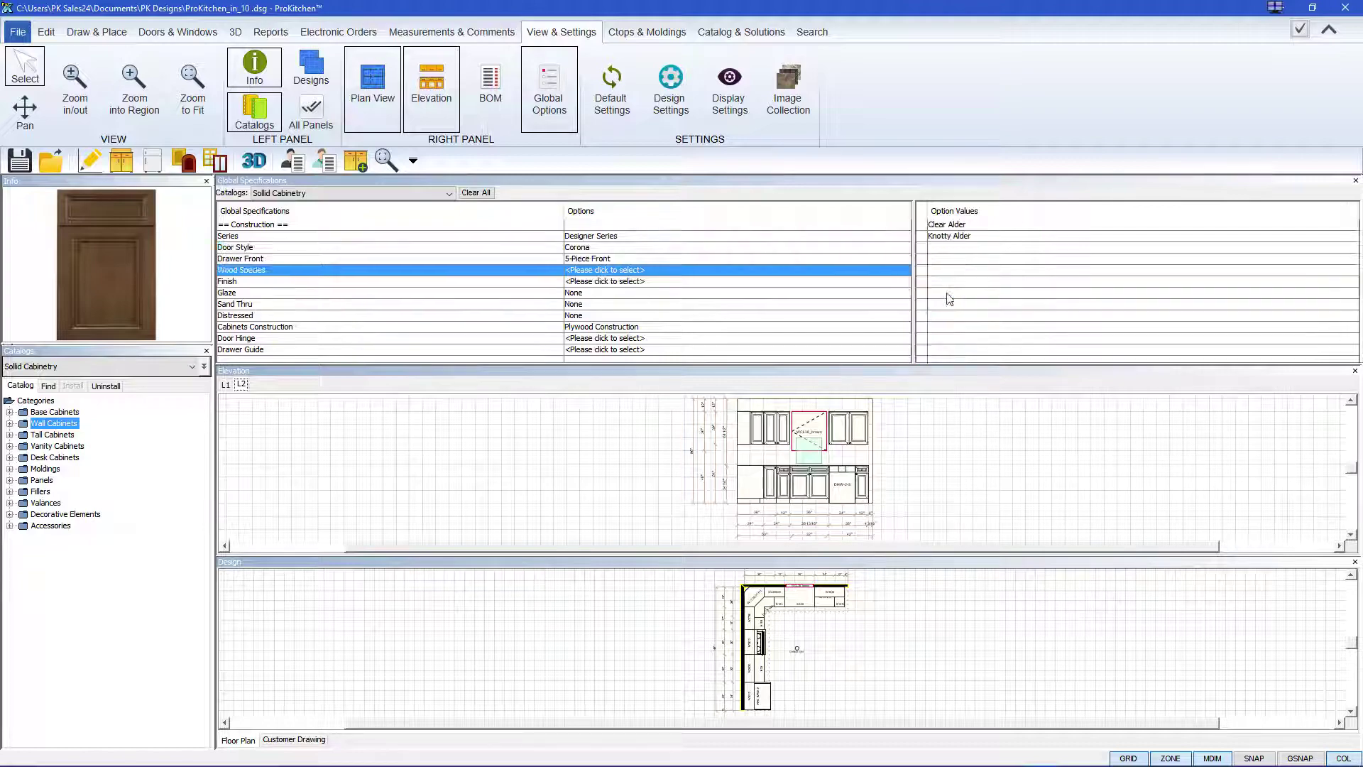
{"action": "double_click", "coordinate": [944, 225]}
{"action": "left_click", "coordinate": [947, 294]}
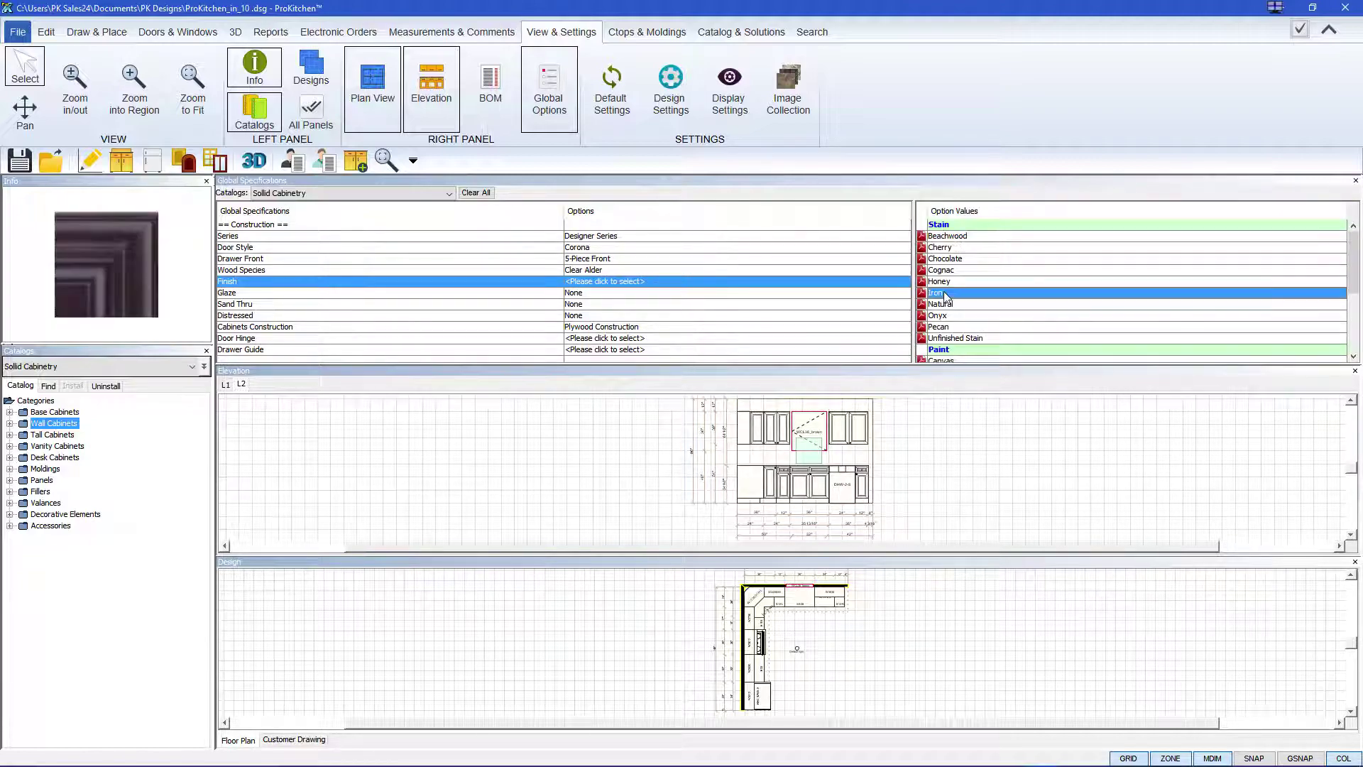
{"action": "double_click", "coordinate": [943, 294]}
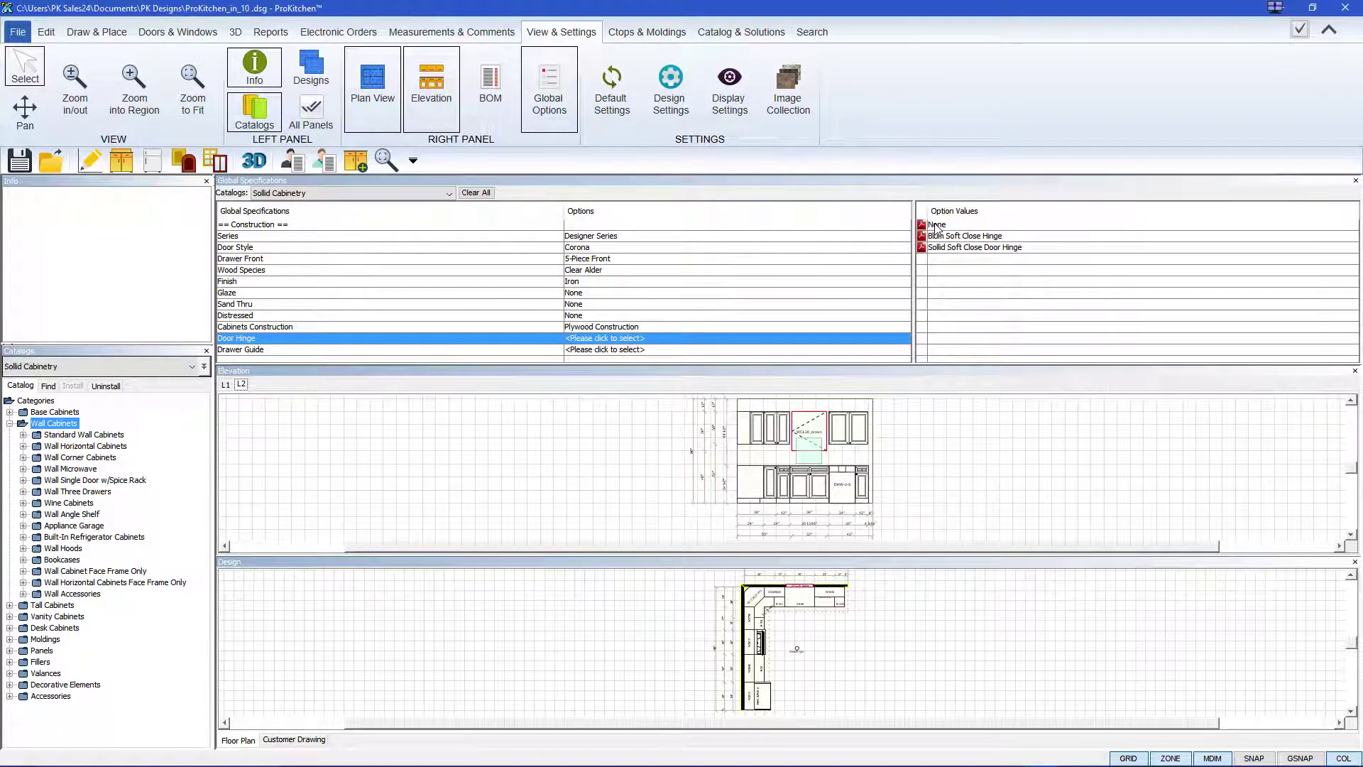
{"action": "double_click", "coordinate": [937, 225]}
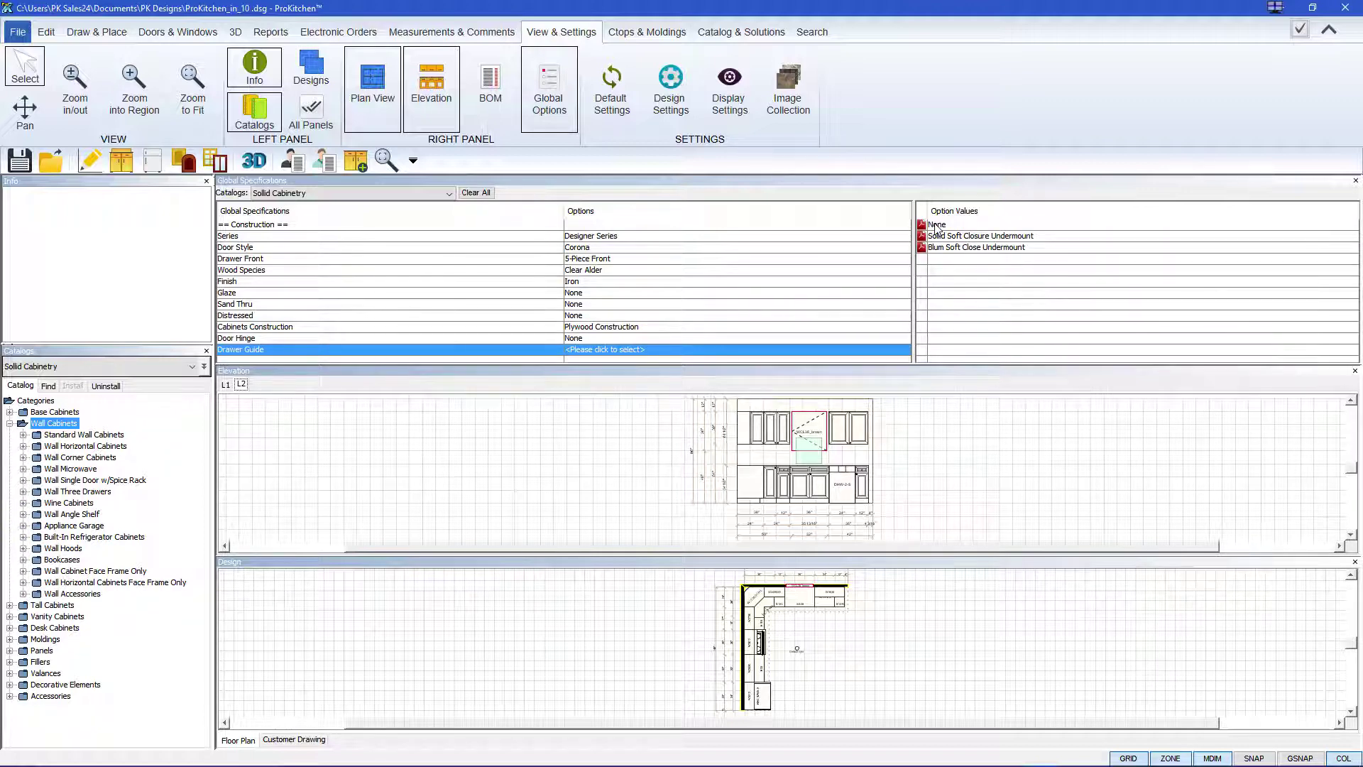
{"action": "double_click", "coordinate": [937, 225]}
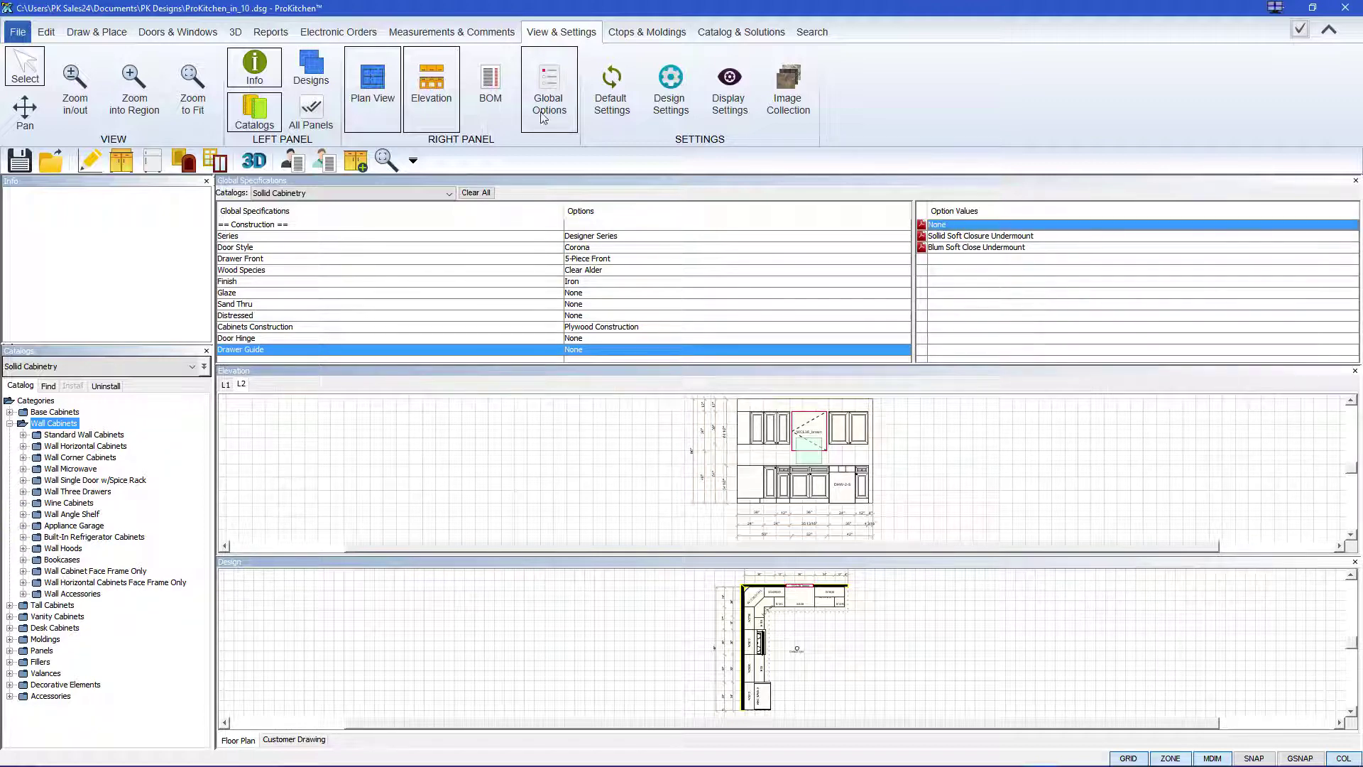
Render the L-shaped kitchen in a 3D view window
{"action": "left_click", "coordinate": [235, 32]}
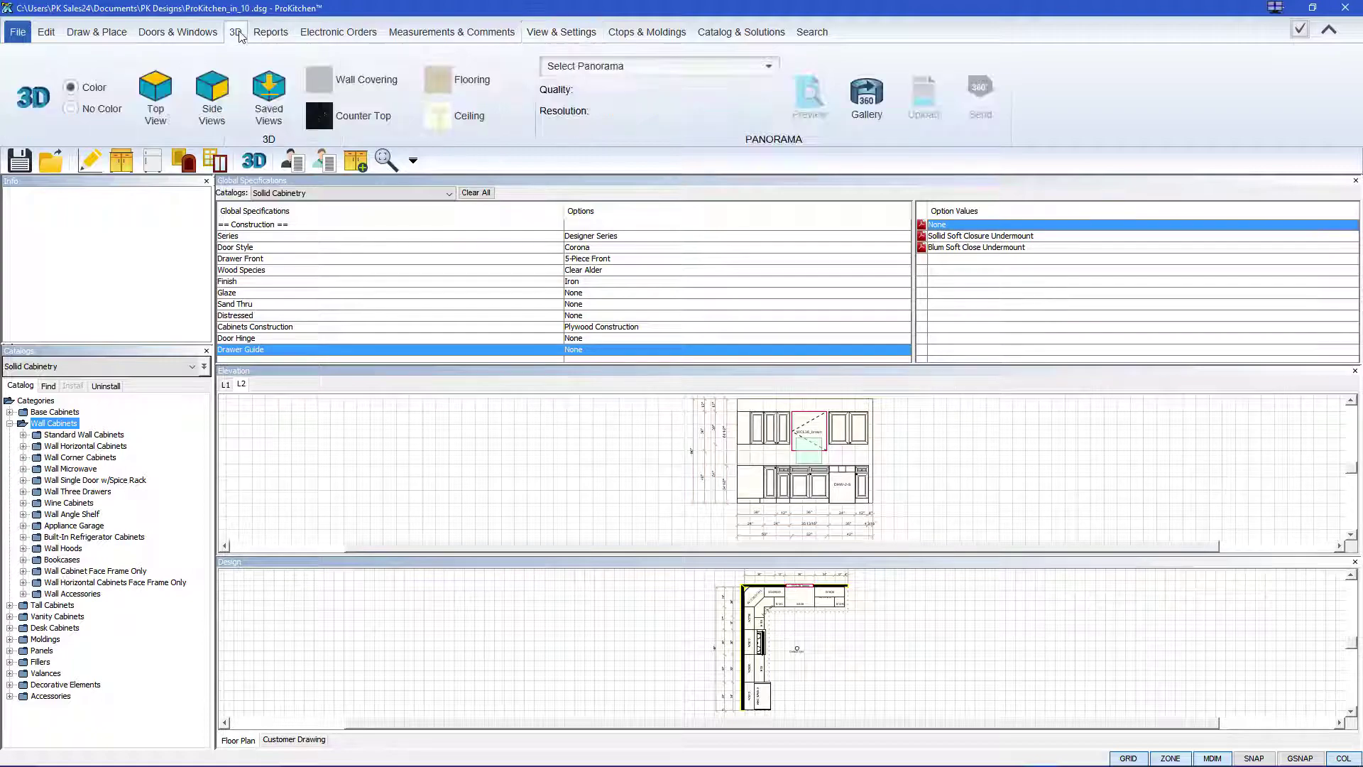
{"action": "left_click", "coordinate": [33, 97]}
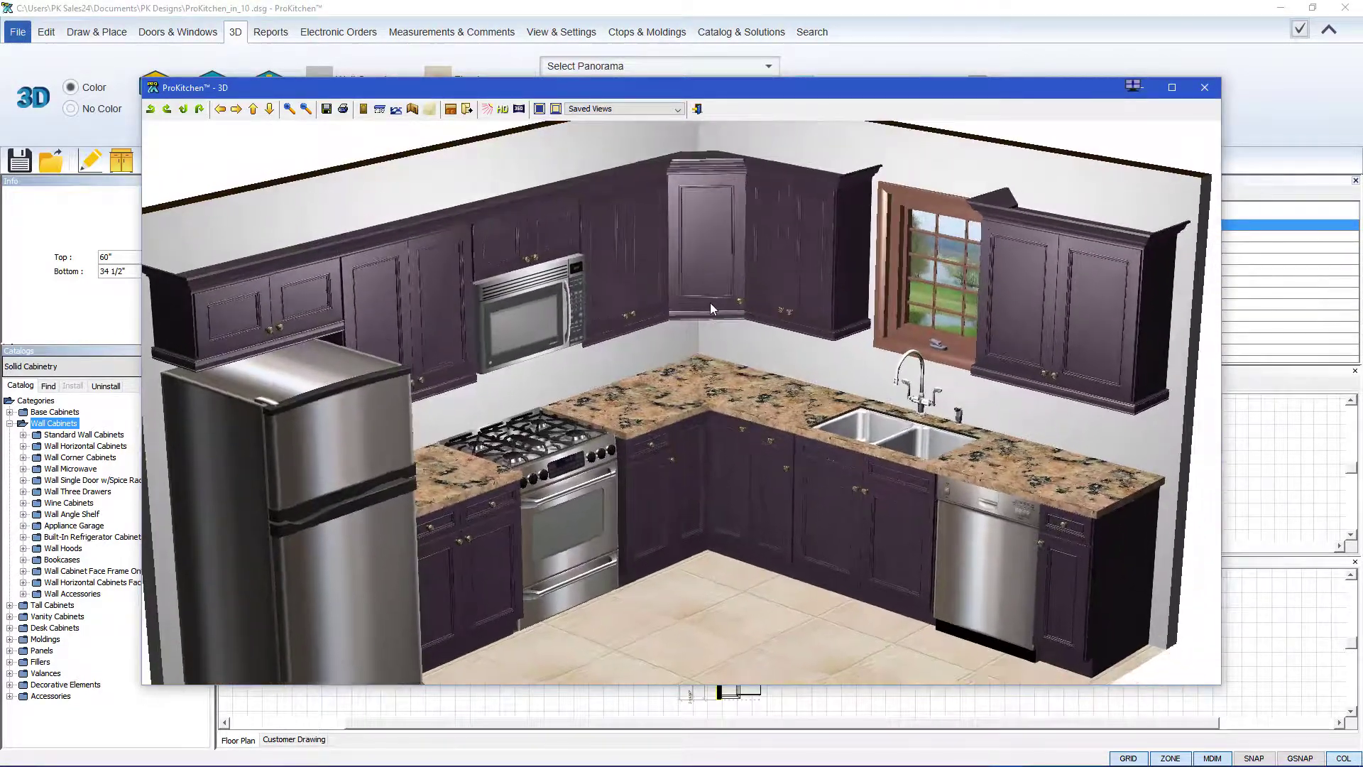
Set the Light and Shadow Renderer to 1280x1024 with additional highlight and maximum image quality
{"action": "left_click", "coordinate": [503, 110]}
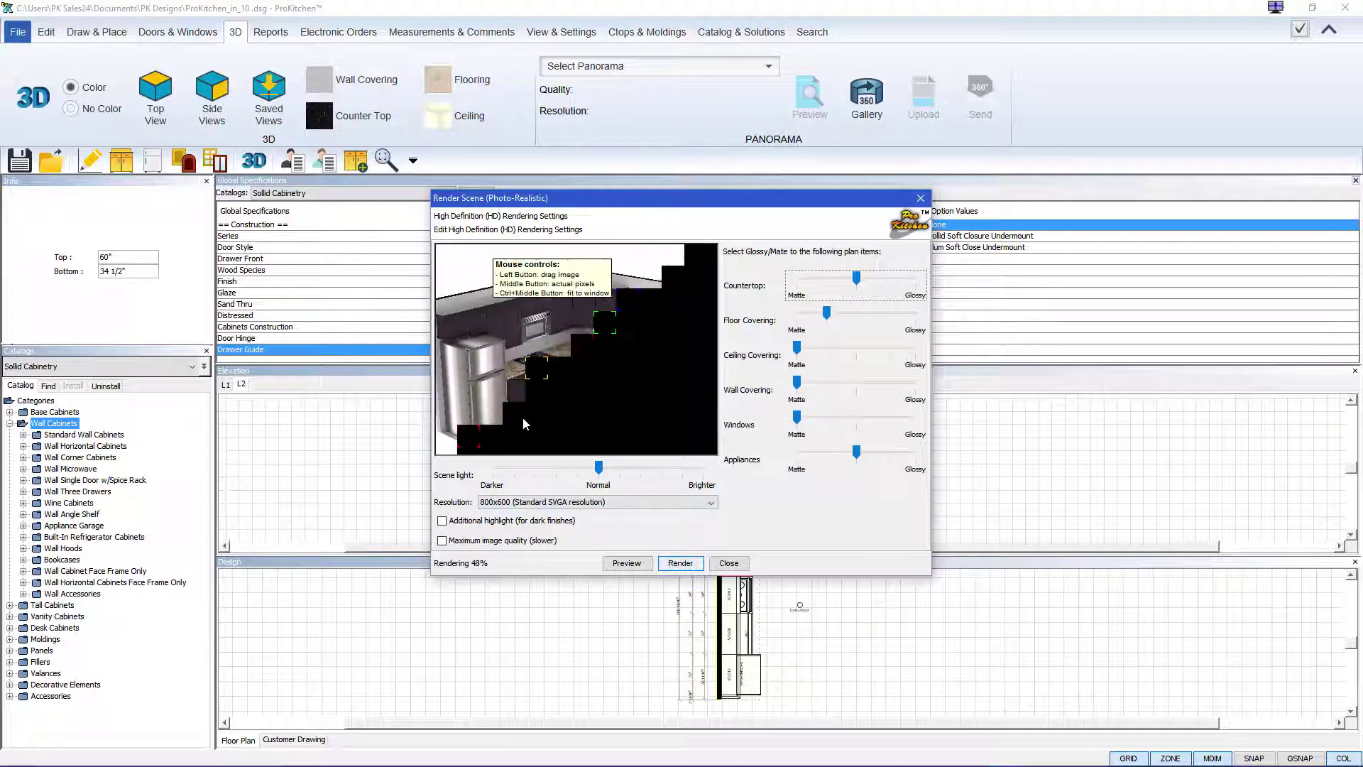
{"action": "left_click", "coordinate": [712, 503]}
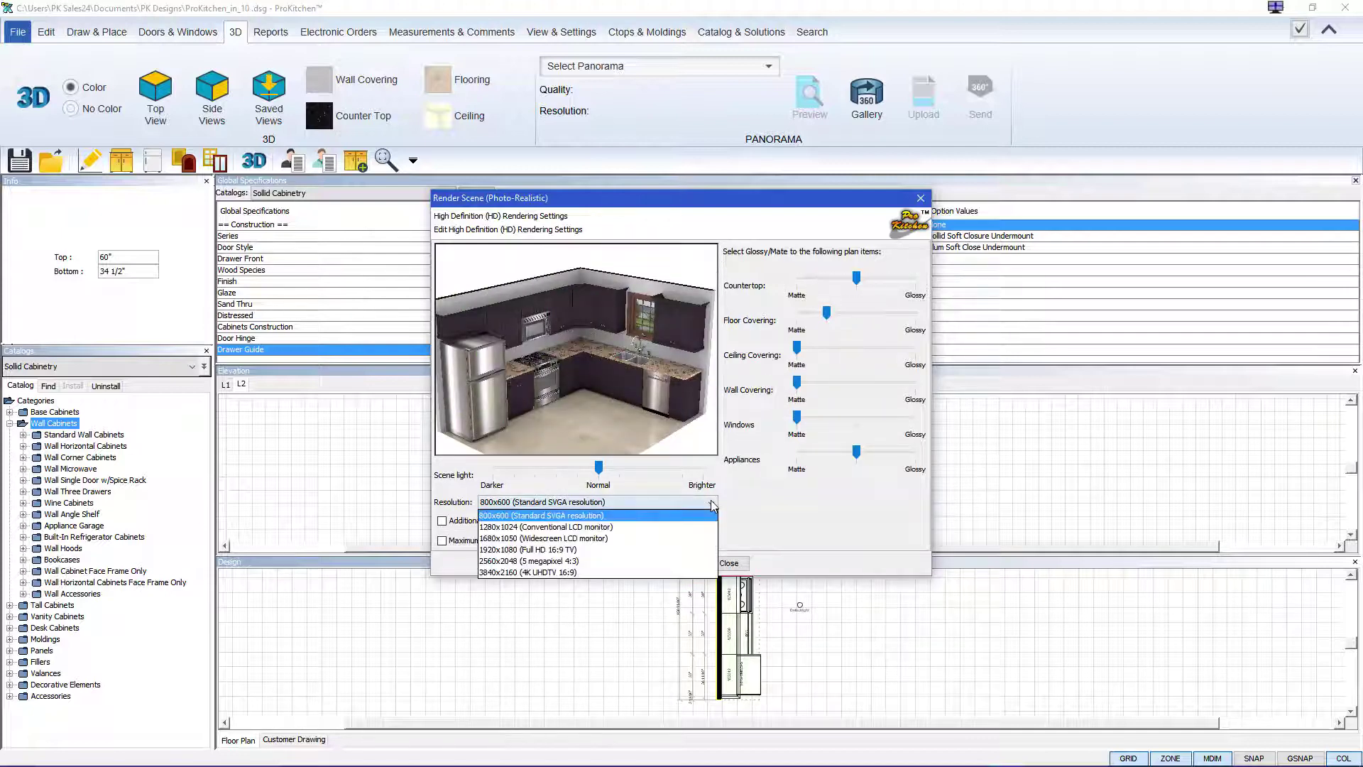
{"action": "left_click", "coordinate": [579, 529]}
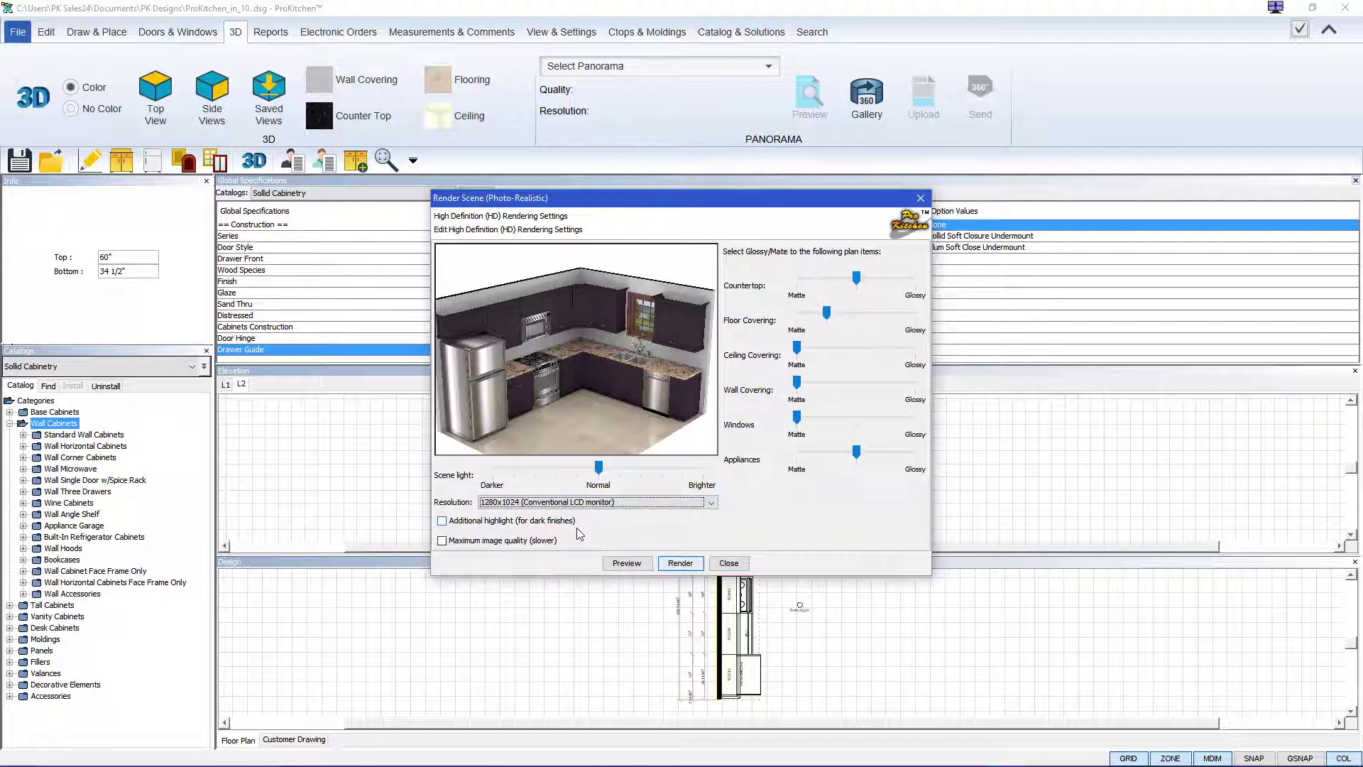
{"action": "left_click", "coordinate": [442, 522]}
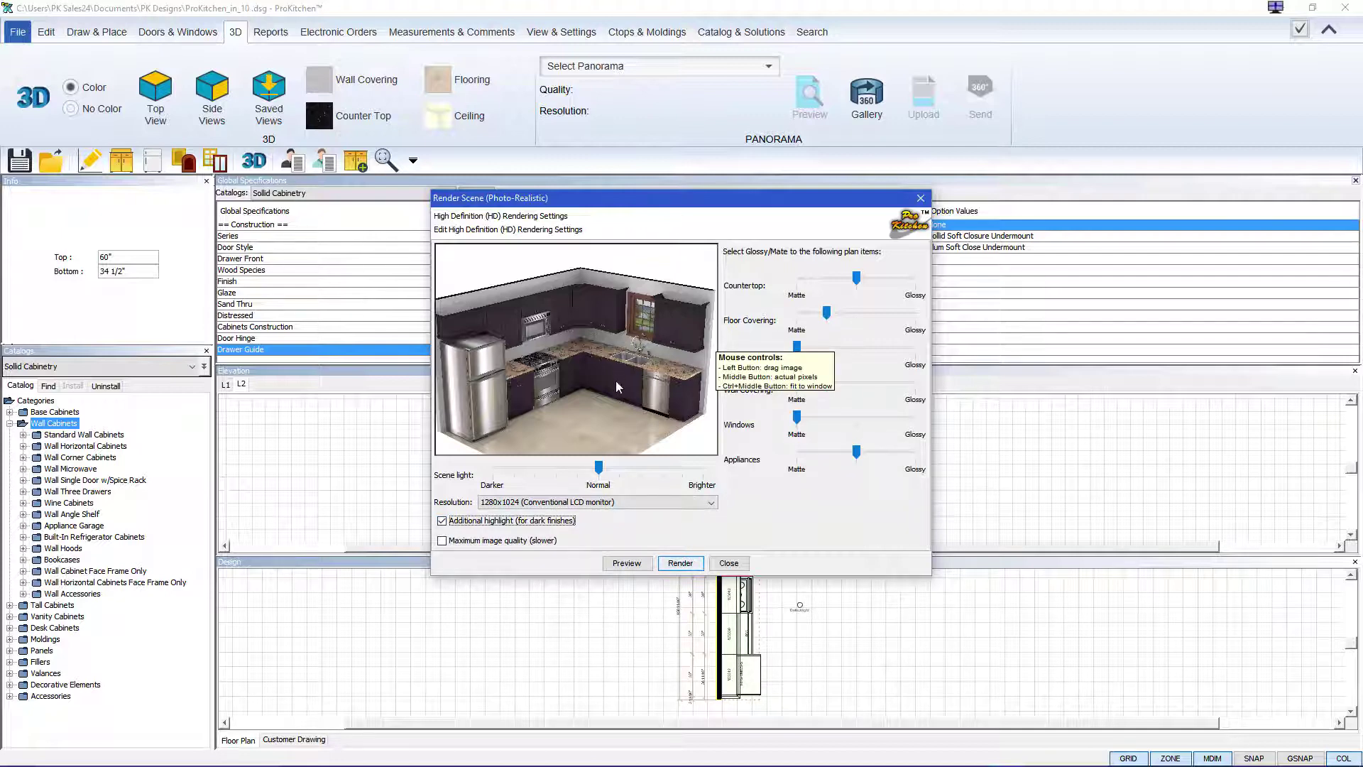
{"action": "left_click", "coordinate": [442, 540]}
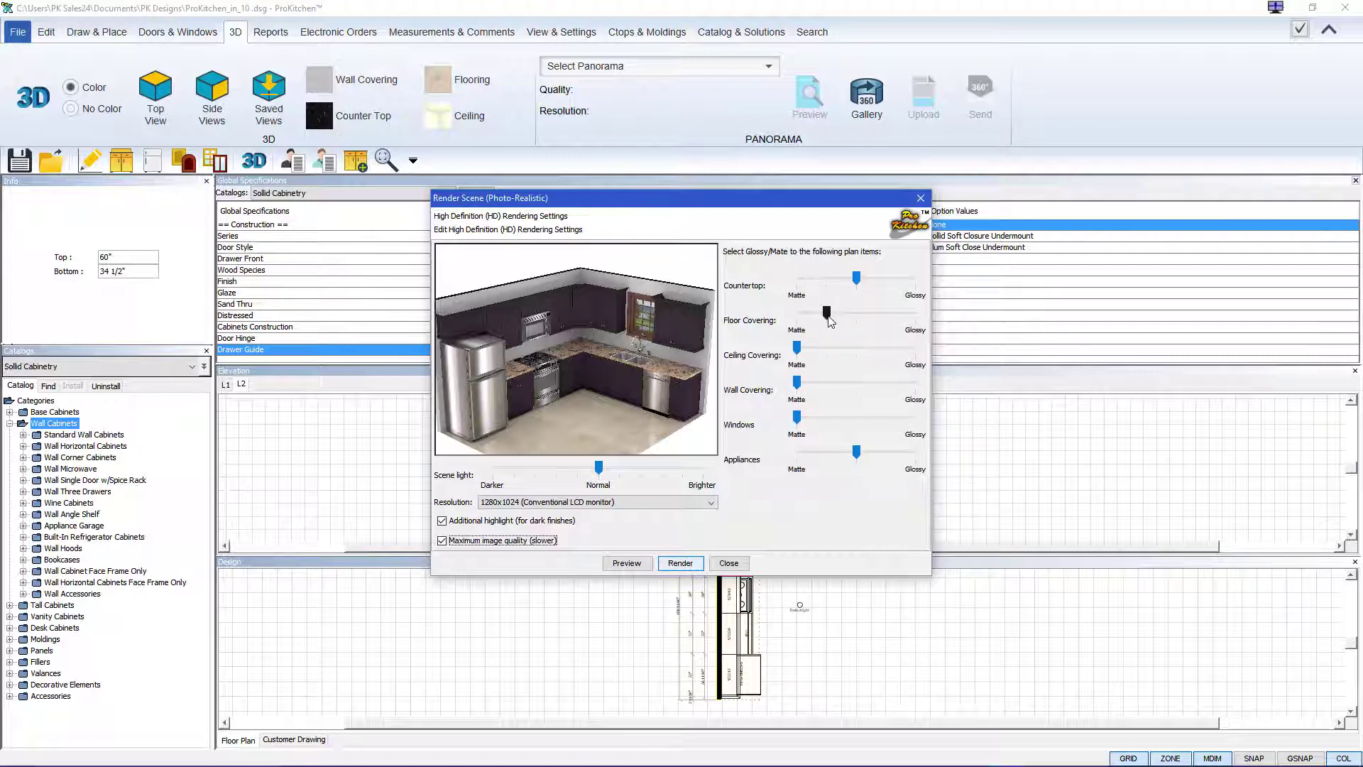
Slide the Floor Covering setting toward Glossy in the render settings
{"action": "left_click_drag", "start_coordinate": [828, 318], "coordinate": [856, 321]}
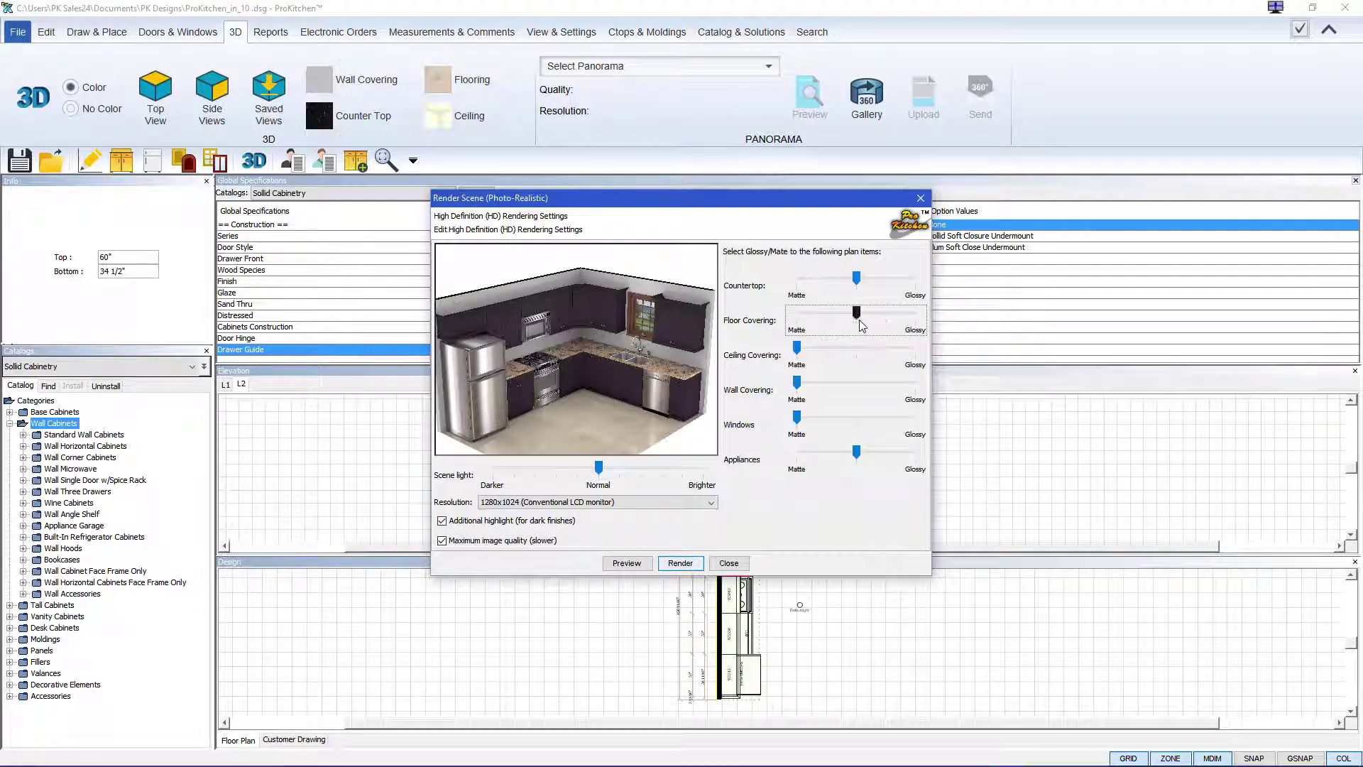